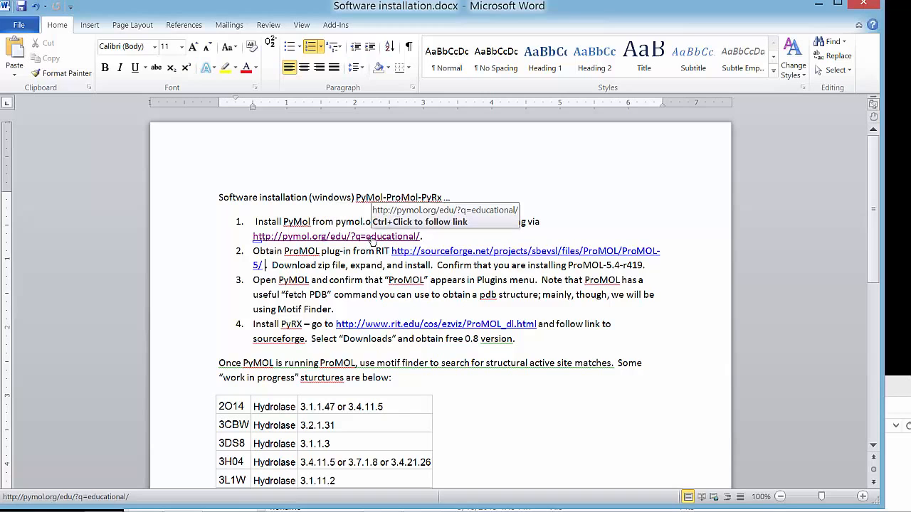
# Open the educational-use PyMOL registration page from the document's licensing link and bring its browser window into view to read it
pyautogui.click(373, 241)
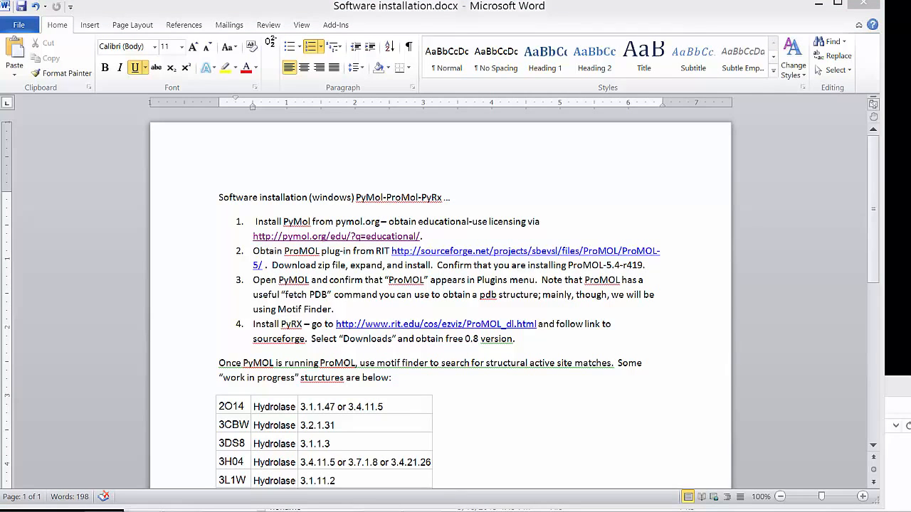
pyautogui.moveTo(909, 139); pyautogui.dragTo(406, 32)
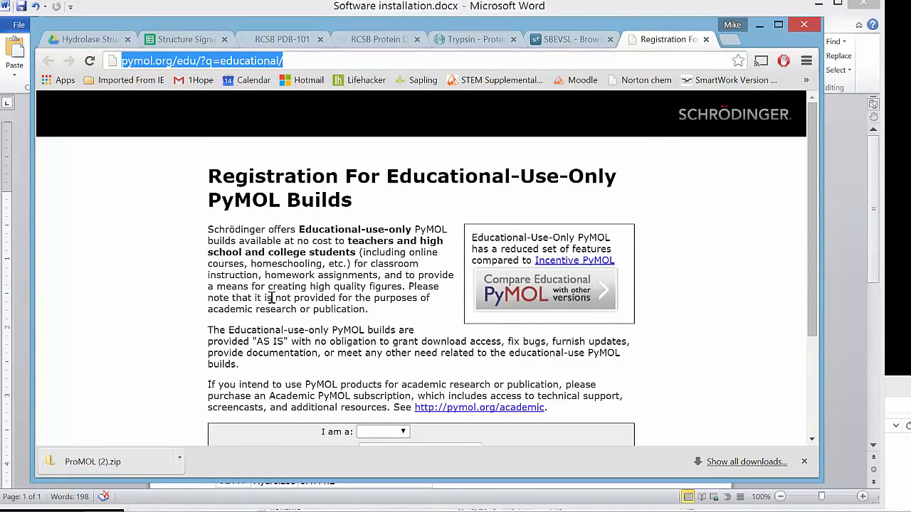
pyautogui.scroll(-2, 166, 299)
pyautogui.scroll(1, 167, 299)
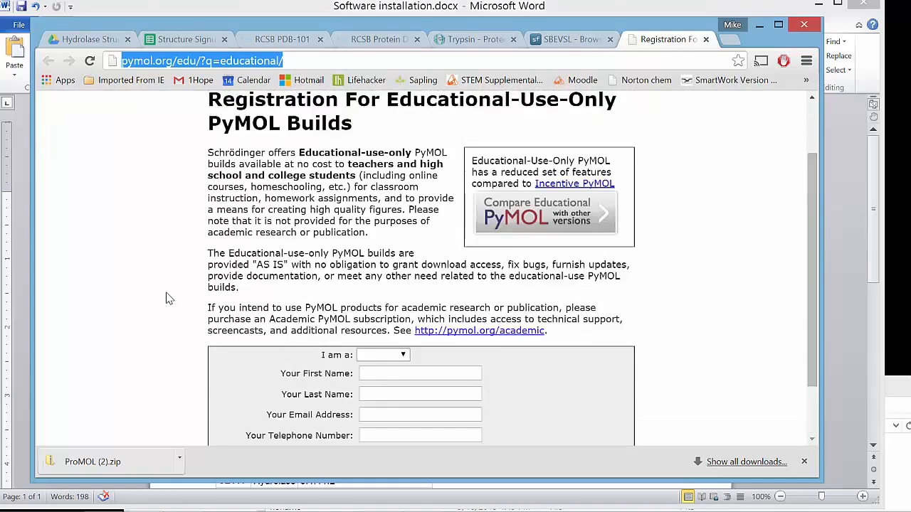
pyautogui.scroll(2, 166, 298)
pyautogui.scroll(-2, 167, 299)
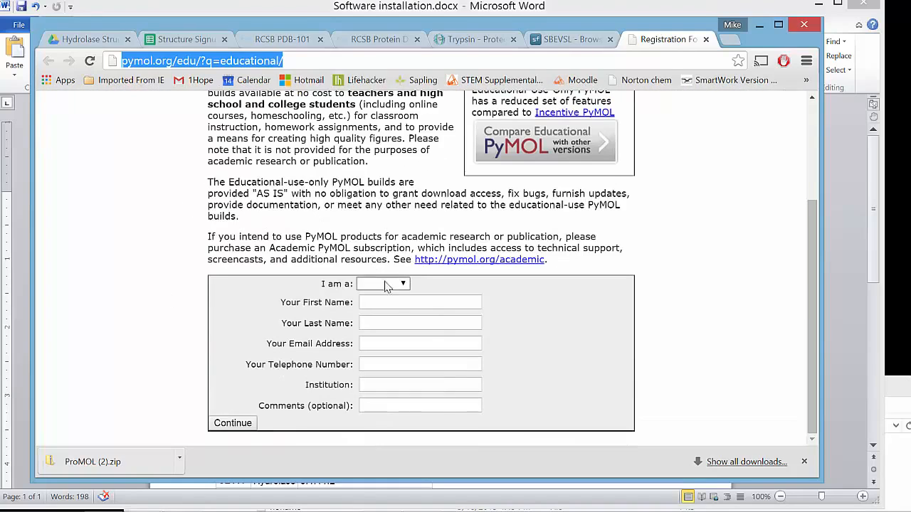
# Examine the role choices and the required fields of the educational-use registration form
pyautogui.click(407, 286)
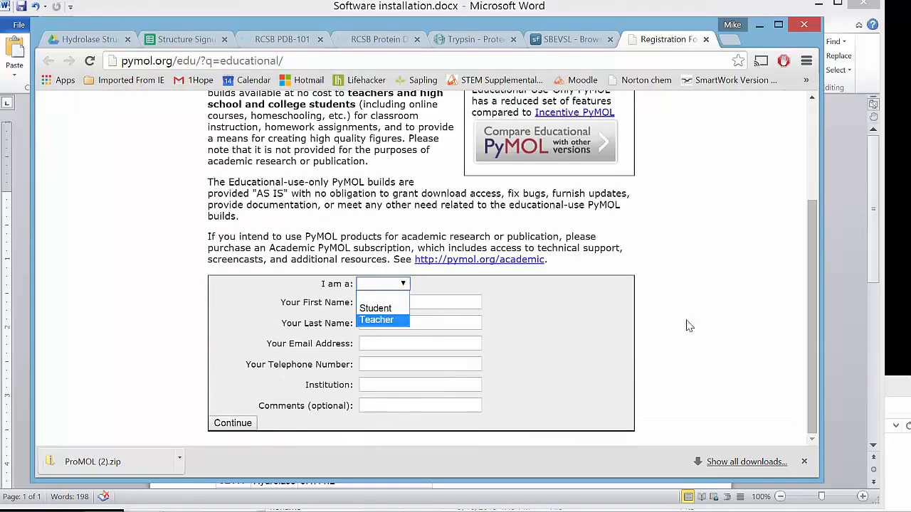
pyautogui.click(502, 313)
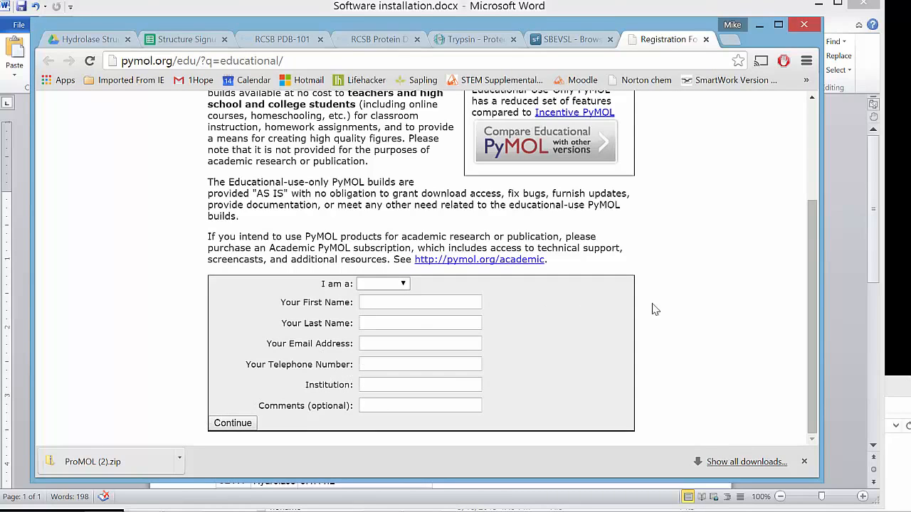
pyautogui.scroll(2, 737, 319)
pyautogui.scroll(-1, 737, 319)
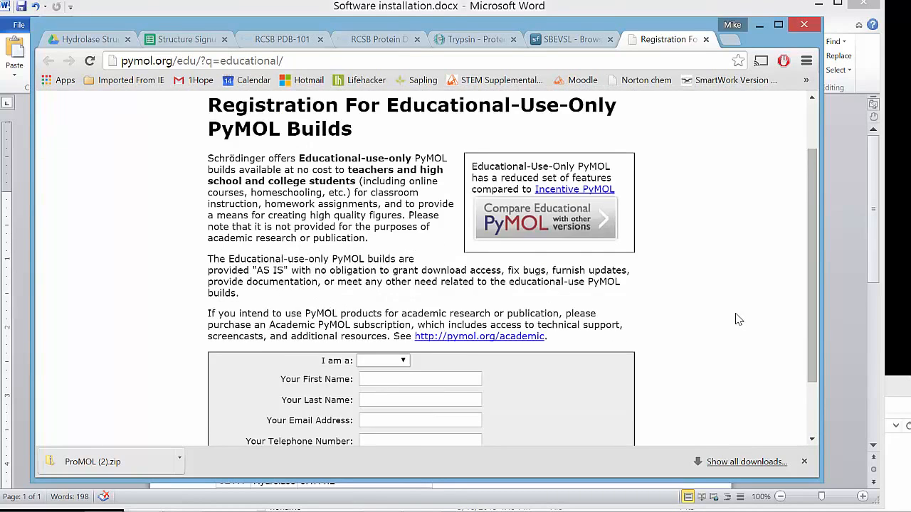
pyautogui.scroll(1, 737, 319)
pyautogui.scroll(-1, 737, 319)
pyautogui.scroll(1, 737, 319)
# Go to the pymol.org home page and open its download page
pyautogui.moveTo(351, 59); pyautogui.dragTo(174, 50)
pyautogui.press('BackSpace')
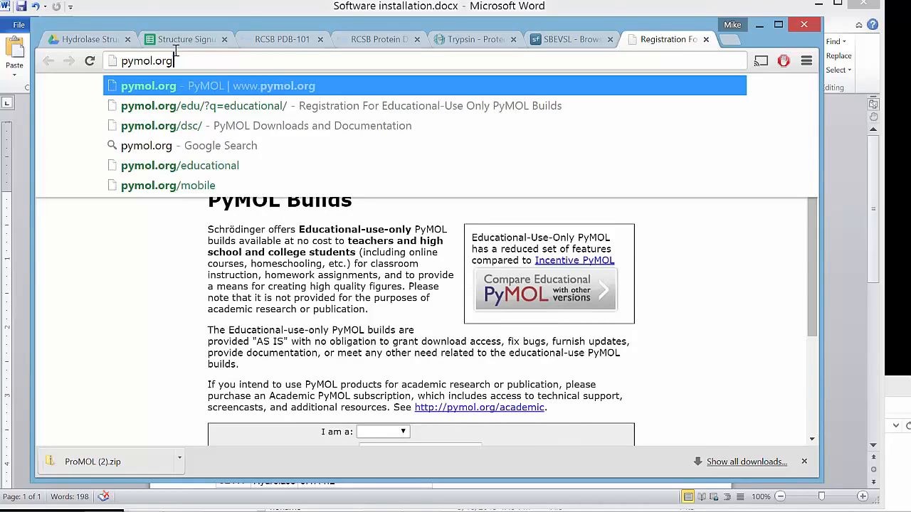
pyautogui.press('Return')
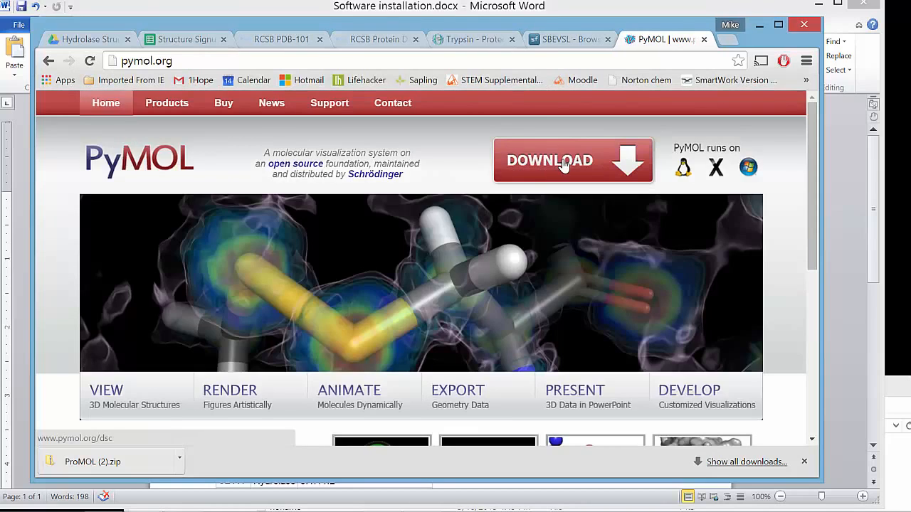
pyautogui.scroll(-5, 332, 229)
pyautogui.scroll(4, 420, 212)
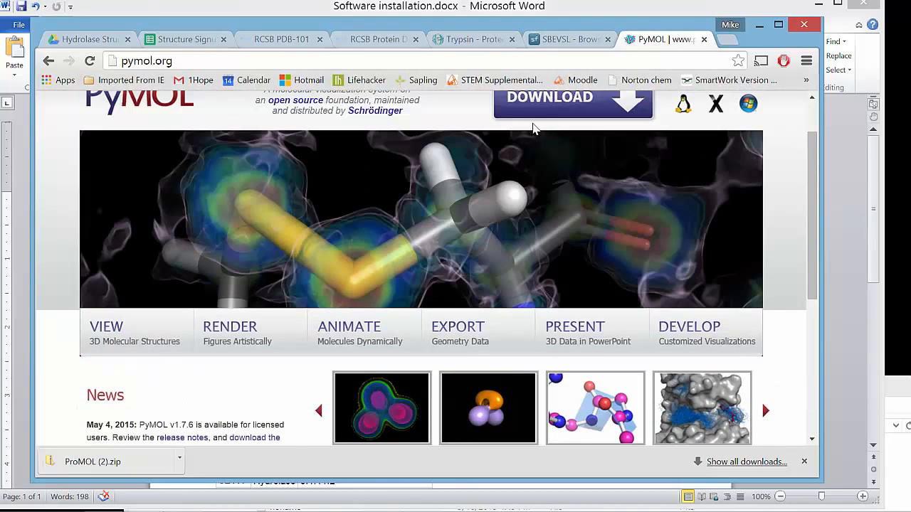
pyautogui.click(539, 112)
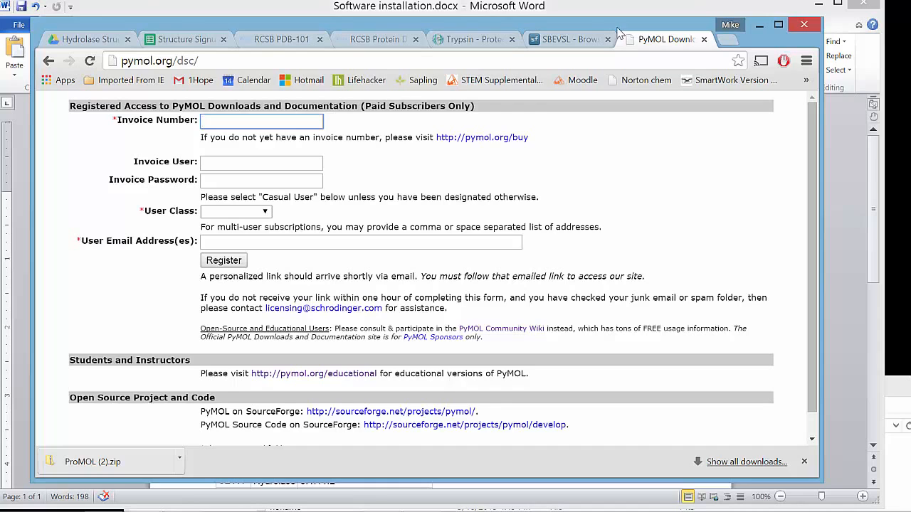
# Move the browser and Word windows out of the way and start PyMOL from its second desktop shortcut
pyautogui.moveTo(617, 24); pyautogui.dragTo(910, 27)
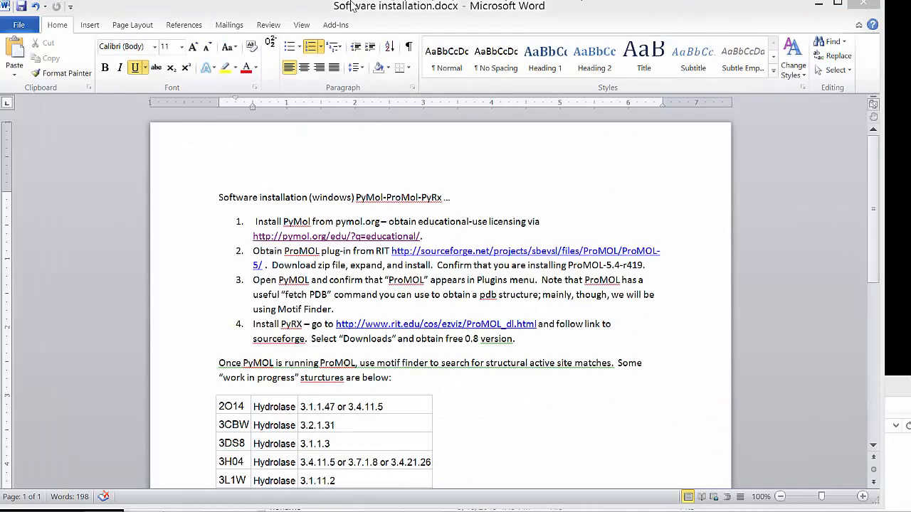
pyautogui.moveTo(290, 13); pyautogui.dragTo(910, 22)
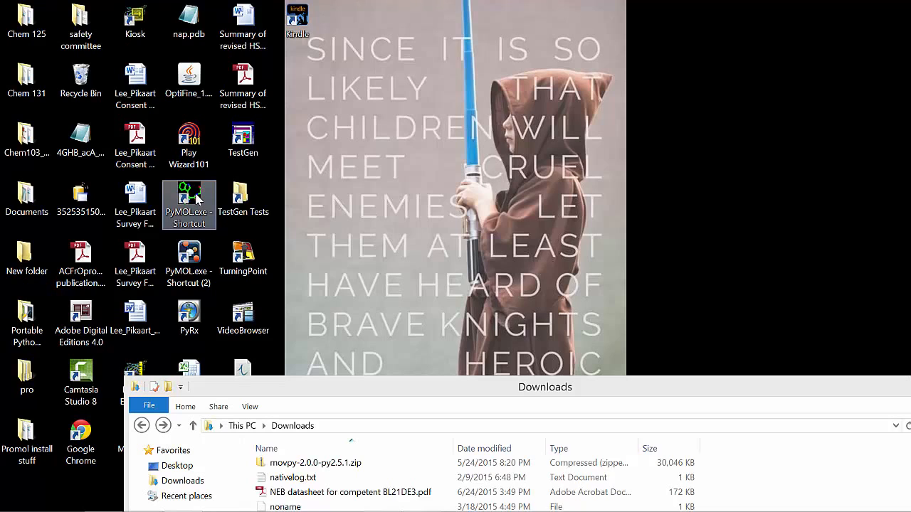
pyautogui.doubleClick(196, 257)
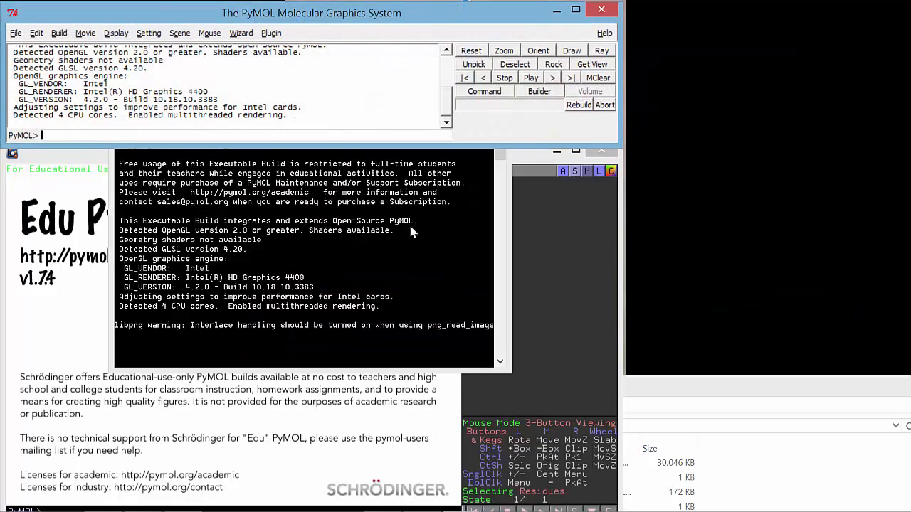
# Move the console window aside and place the PyMOL command window and the viewer so both are accessible
pyautogui.click(411, 232)
pyautogui.moveTo(360, 122); pyautogui.dragTo(910, 149)
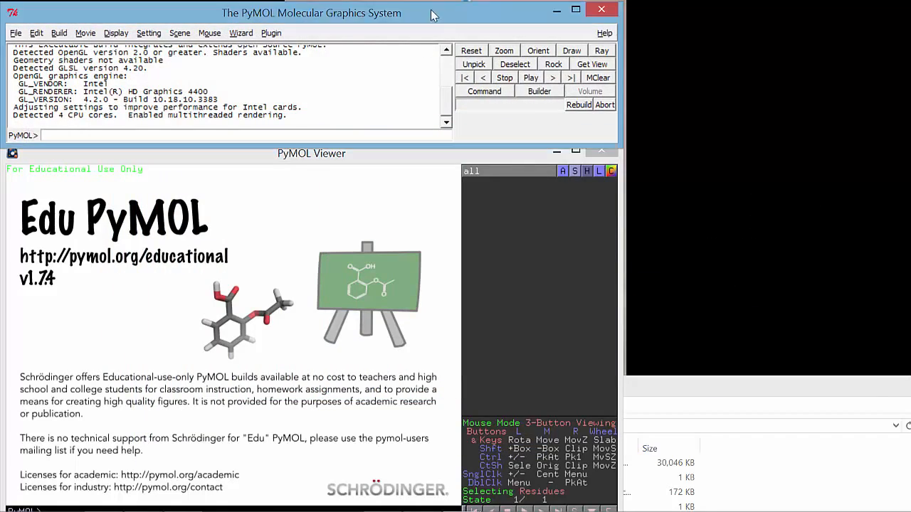
pyautogui.moveTo(429, 16); pyautogui.dragTo(451, 19)
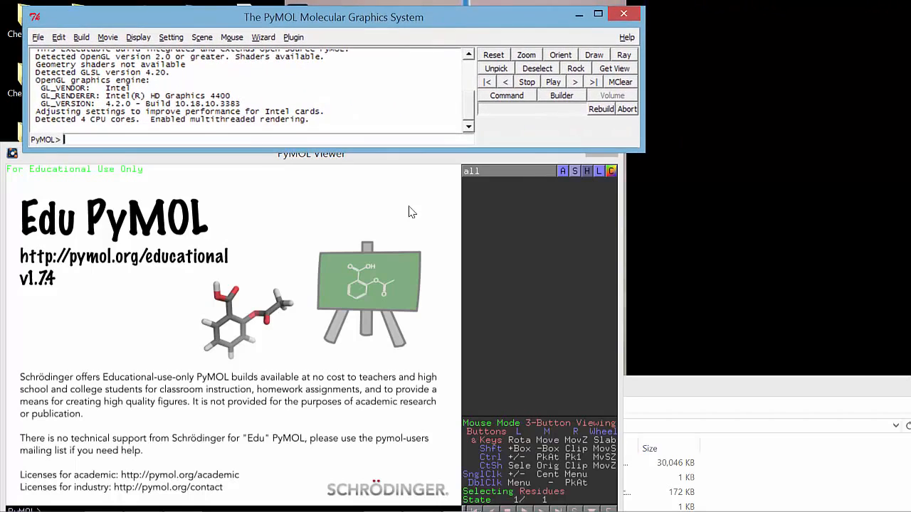
pyautogui.moveTo(397, 157); pyautogui.dragTo(474, 175)
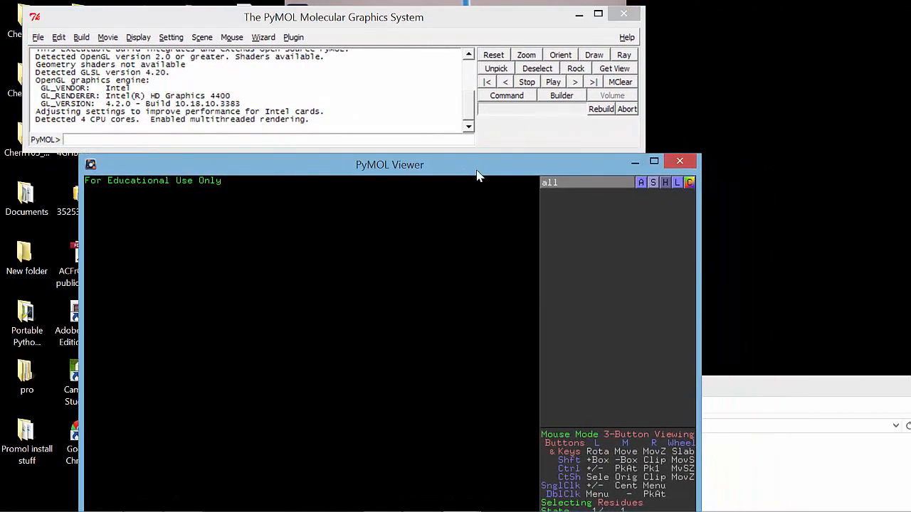
# Load the structure file 2LYZ.pdb from the Downloads folder and move the viewer window fully into view
pyautogui.click(34, 36)
pyautogui.click(43, 64)
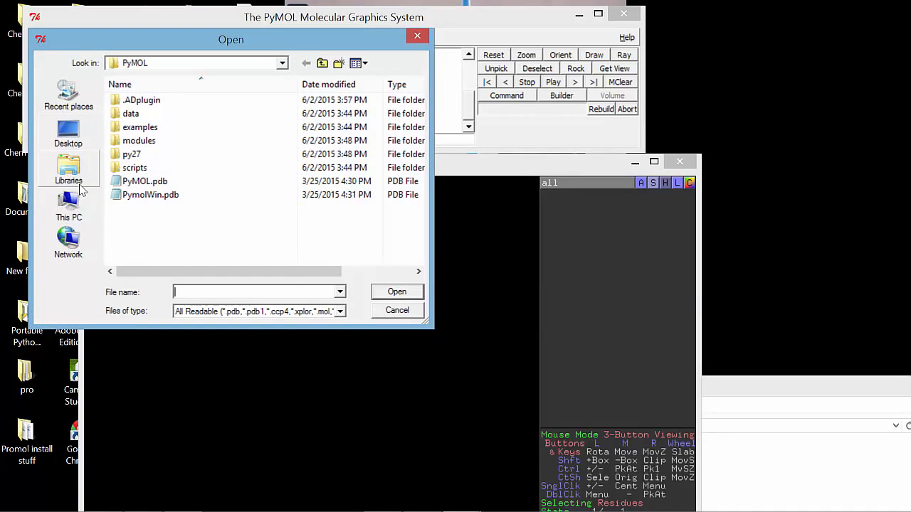
pyautogui.click(283, 63)
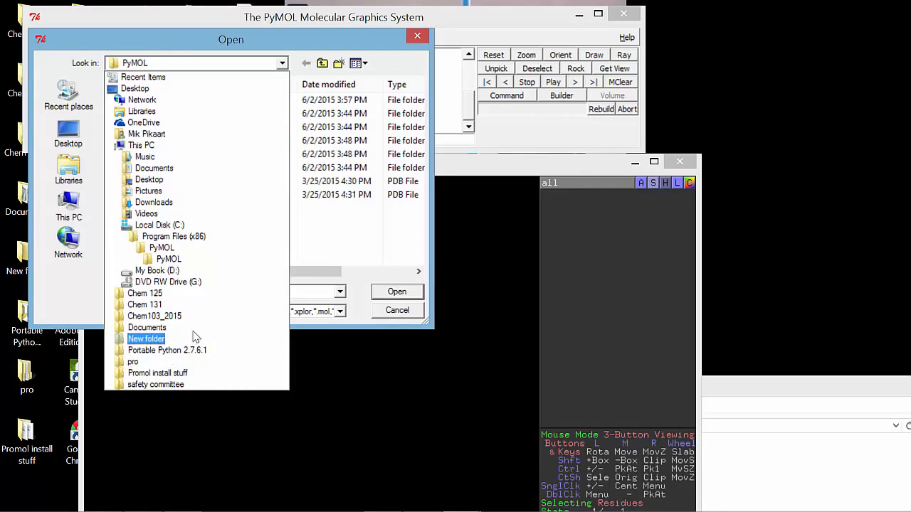
pyautogui.click(160, 203)
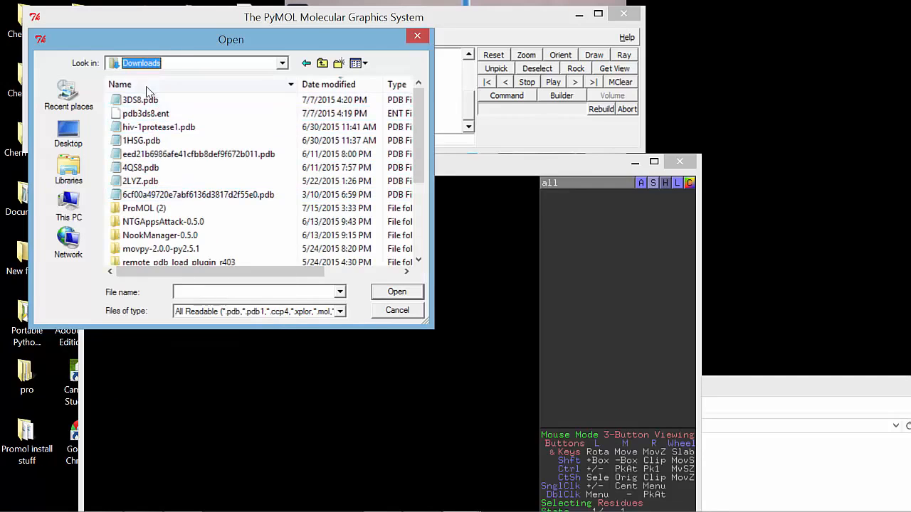
pyautogui.click(145, 182)
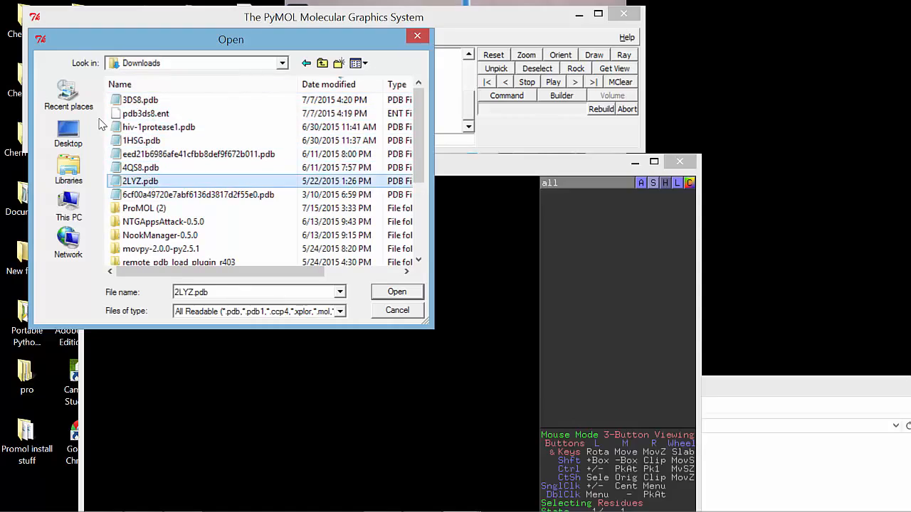
pyautogui.moveTo(254, 170); pyautogui.dragTo(245, 24)
# Inspect the 2LYZ structure by rotating it, enlarging it and shifting it within the viewer
pyautogui.moveTo(214, 142); pyautogui.dragTo(276, 280)
pyautogui.moveTo(354, 178); pyautogui.dragTo(326, 245)
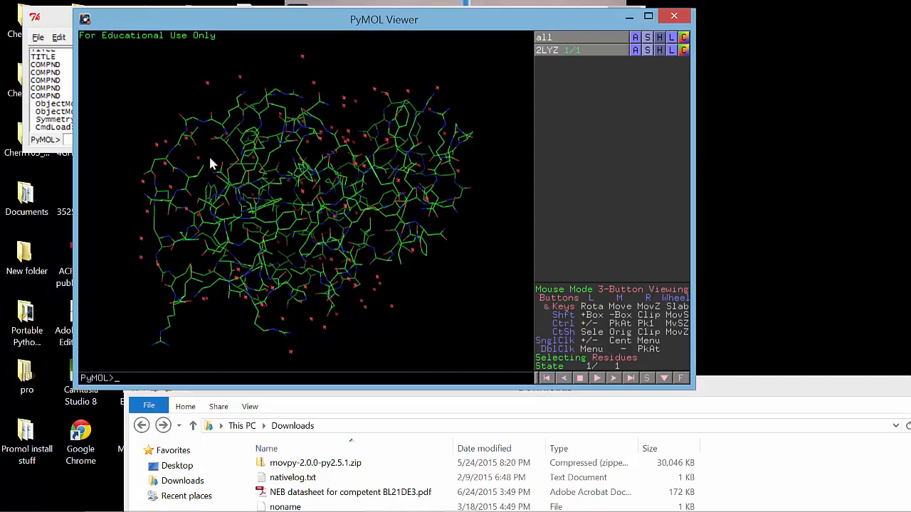
pyautogui.moveTo(211, 162); pyautogui.dragTo(265, 269)
pyautogui.moveTo(217, 172); pyautogui.dragTo(171, 153)
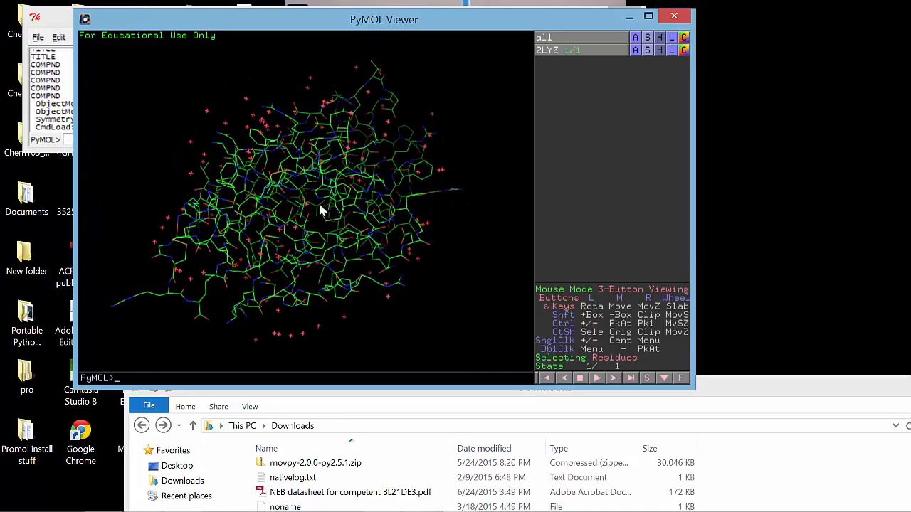
pyautogui.moveTo(319, 204); pyautogui.dragTo(306, 290, button='right')
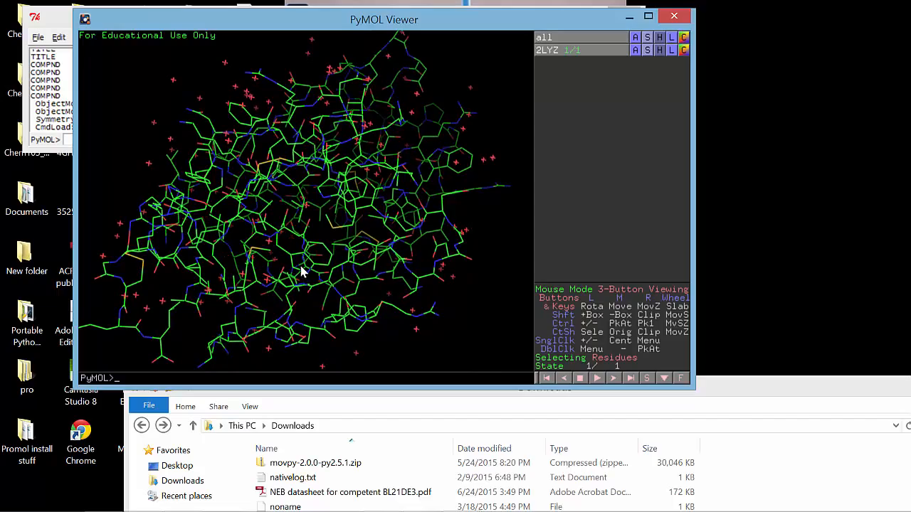
pyautogui.moveTo(301, 271); pyautogui.dragTo(303, 216, button='middle')
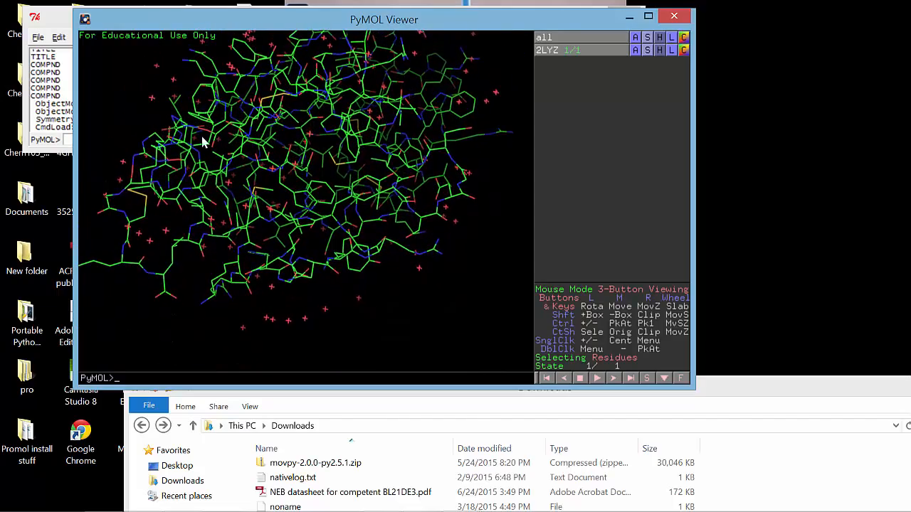
pyautogui.moveTo(204, 142); pyautogui.dragTo(297, 262)
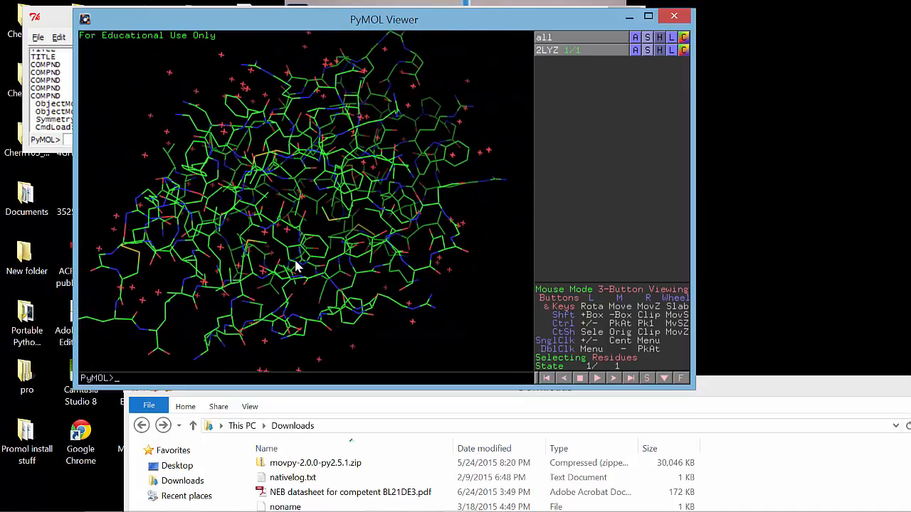
# Narrow the clipping slab to view a thin slice of the protein, widen it again and rotate the structure
pyautogui.scroll(-5, 299, 264)
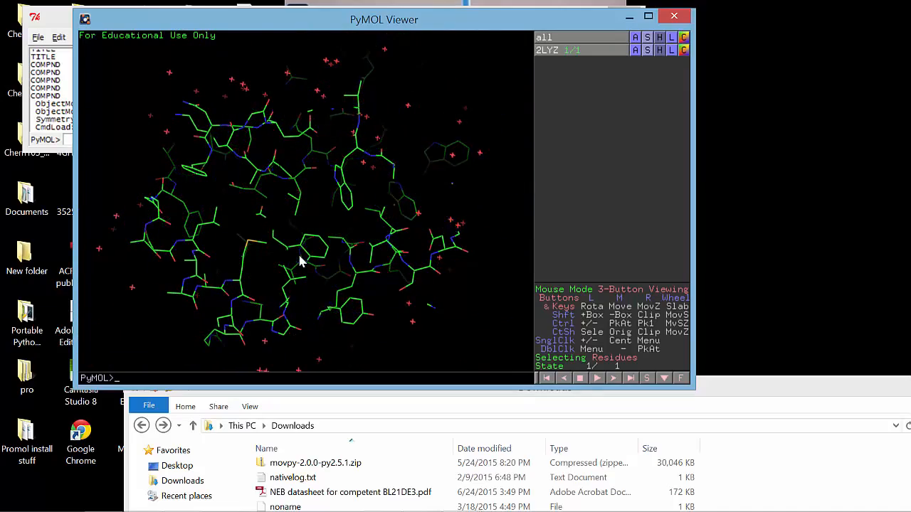
pyautogui.scroll(6, 299, 262)
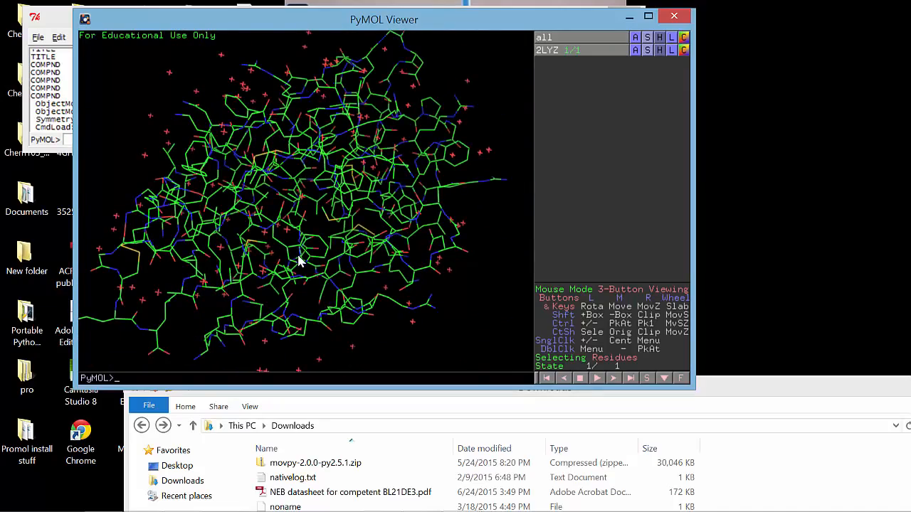
pyautogui.moveTo(382, 198); pyautogui.dragTo(320, 226)
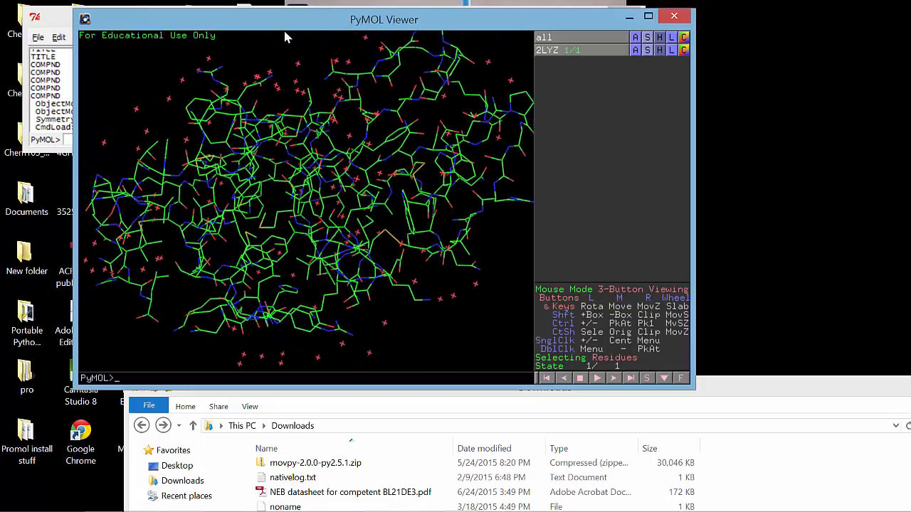
# Move the viewer below the command window and display the amino acid sequence above the 2LYZ structure
pyautogui.moveTo(286, 21); pyautogui.dragTo(254, 154)
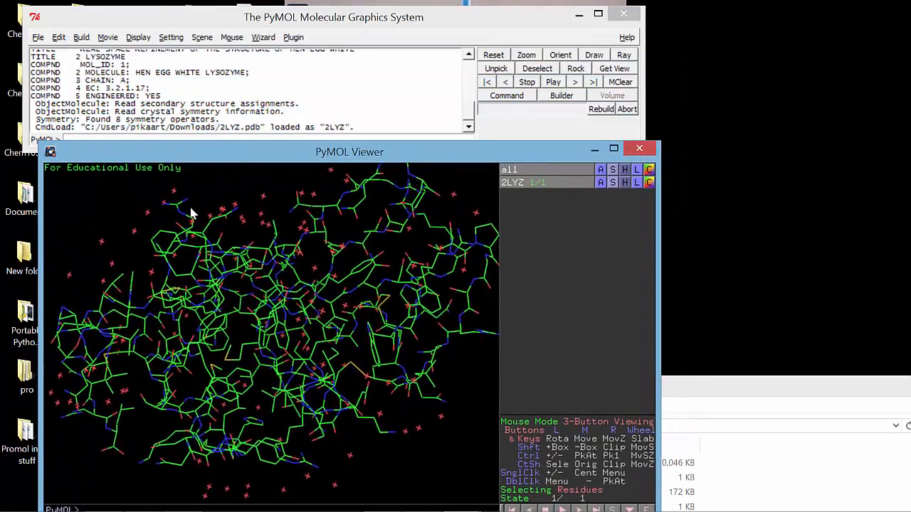
pyautogui.moveTo(190, 209); pyautogui.dragTo(214, 285)
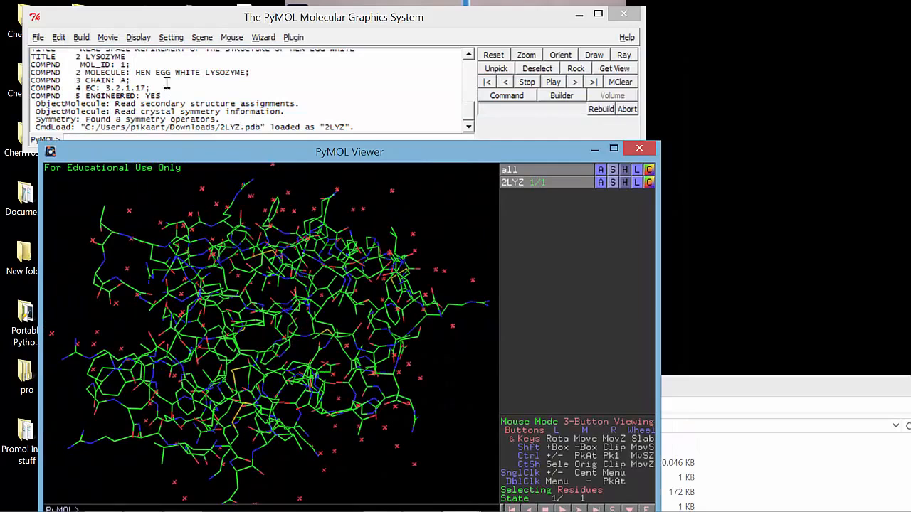
pyautogui.click(138, 36)
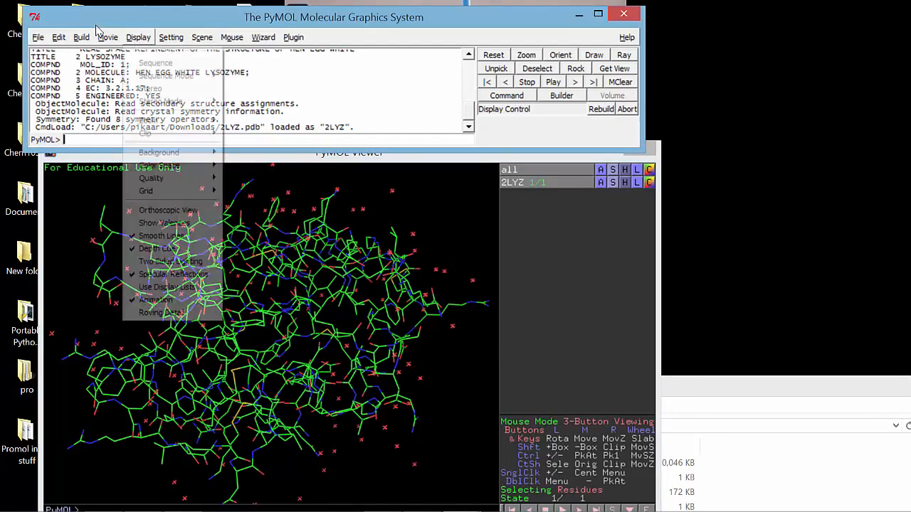
pyautogui.click(155, 63)
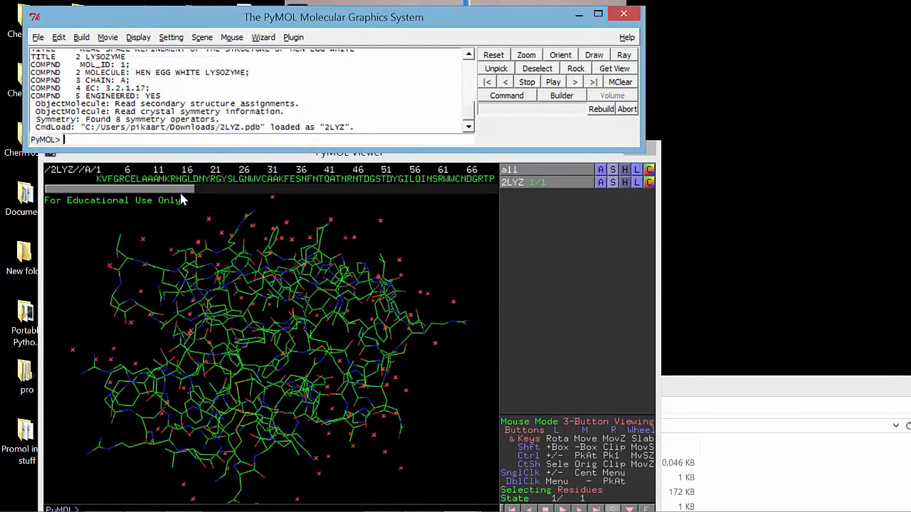
pyautogui.moveTo(171, 193)
pyautogui.mouseDown()
pyautogui.moveTo(270, 189)
pyautogui.moveTo(222, 187)
pyautogui.moveTo(195, 188)
pyautogui.moveTo(482, 197)
pyautogui.moveTo(164, 206)
pyautogui.mouseUp()
pyautogui.moveTo(284, 331); pyautogui.dragTo(544, 251)
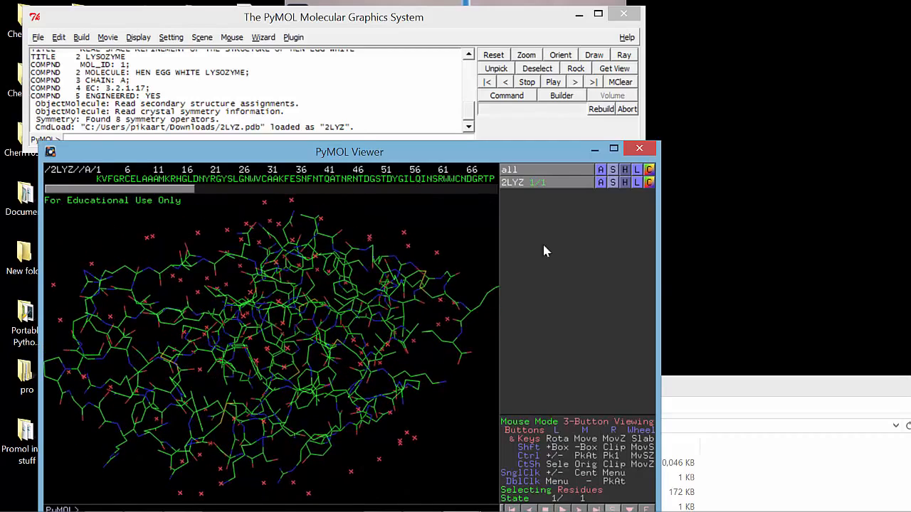
# Apply the pretty preset to the 2LYZ object to show it as a rainbow-coloured cartoon
pyautogui.click(601, 183)
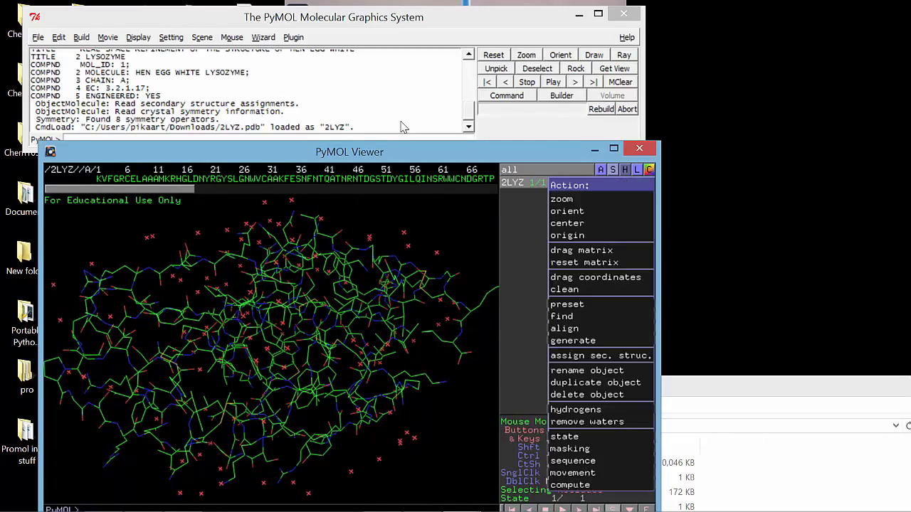
pyautogui.moveTo(570, 309)
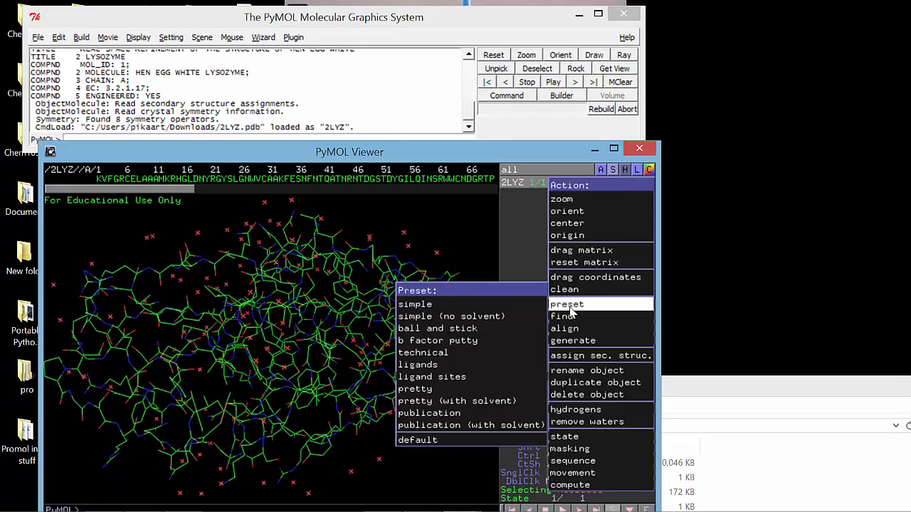
pyautogui.click(455, 390)
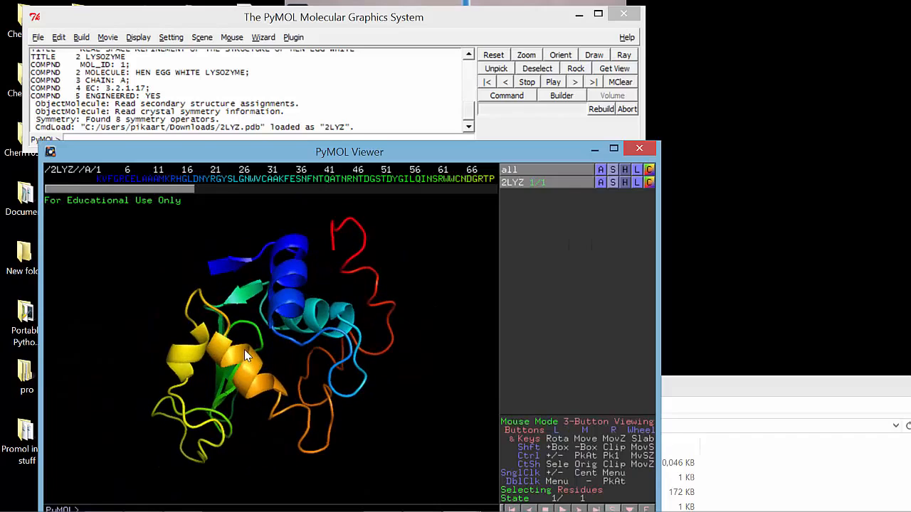
# Look through the available plugins for ProMol 5.4-r419 and move the PyMOL command window and viewer aside
pyautogui.moveTo(227, 156); pyautogui.dragTo(331, 151)
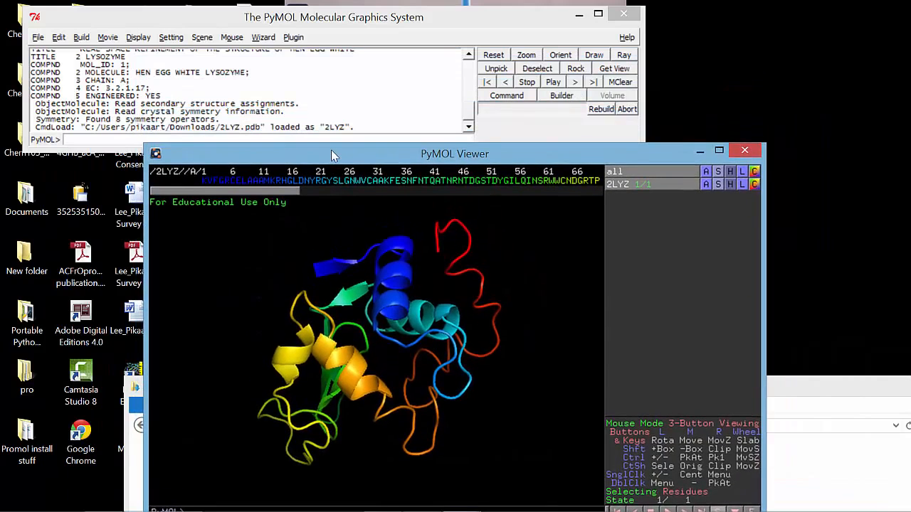
pyautogui.click(294, 38)
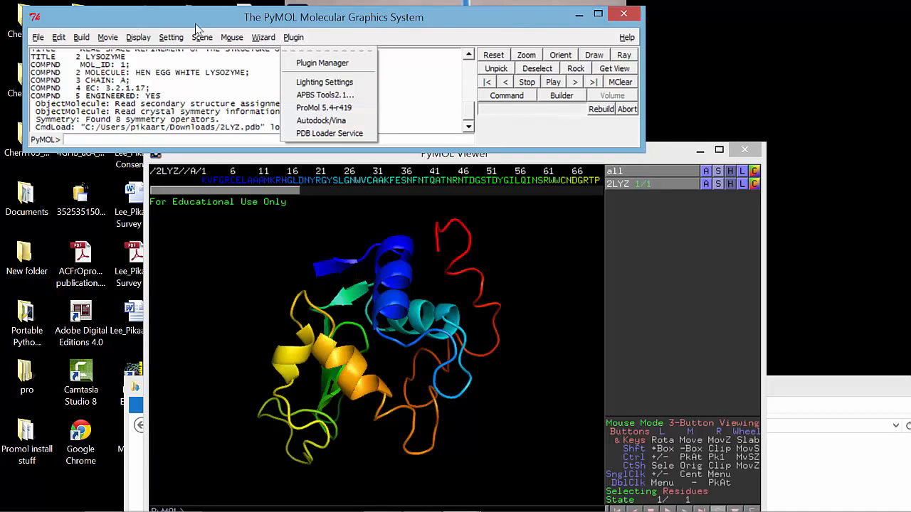
pyautogui.moveTo(455, 20); pyautogui.dragTo(849, 37)
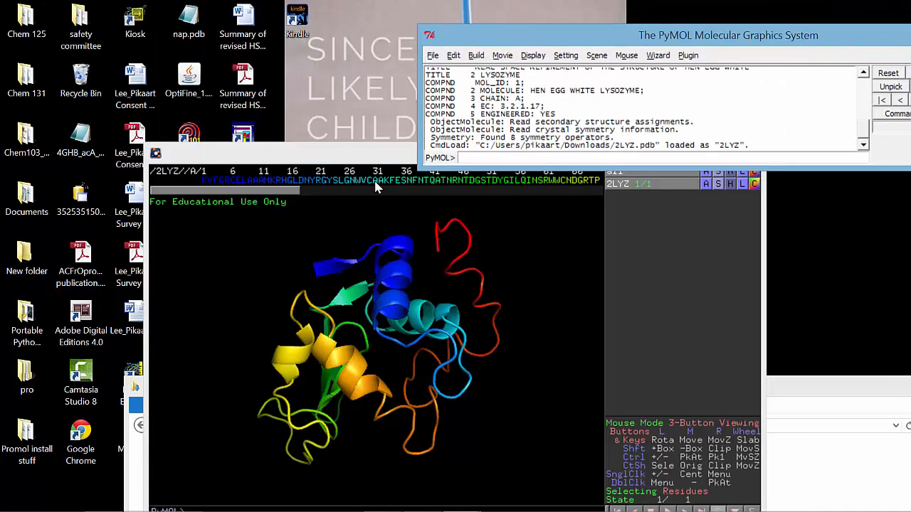
pyautogui.moveTo(215, 153); pyautogui.dragTo(517, 93)
# Switch to the Word installation instructions, follow the ProMOL SourceForge link and examine the ProMOL-5 file list in Chrome
pyautogui.moveTo(309, 395); pyautogui.dragTo(314, 446)
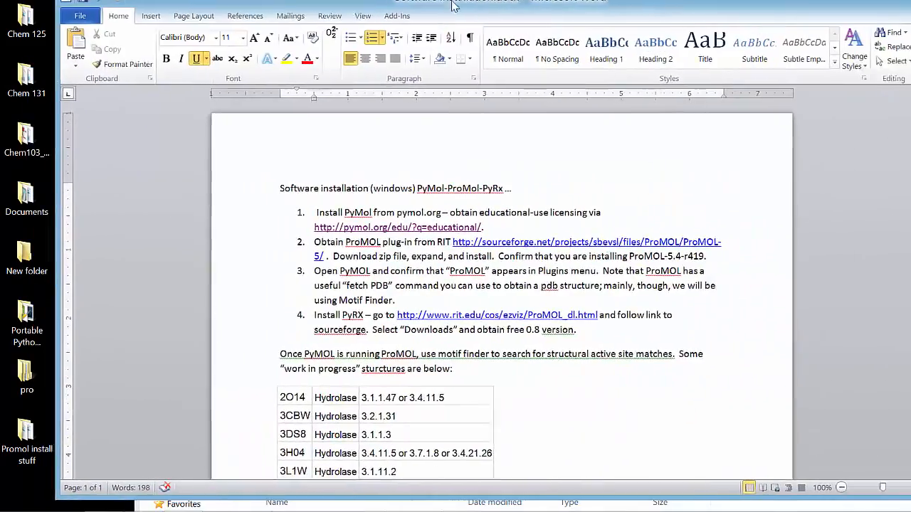
pyautogui.moveTo(461, 3); pyautogui.dragTo(432, 2)
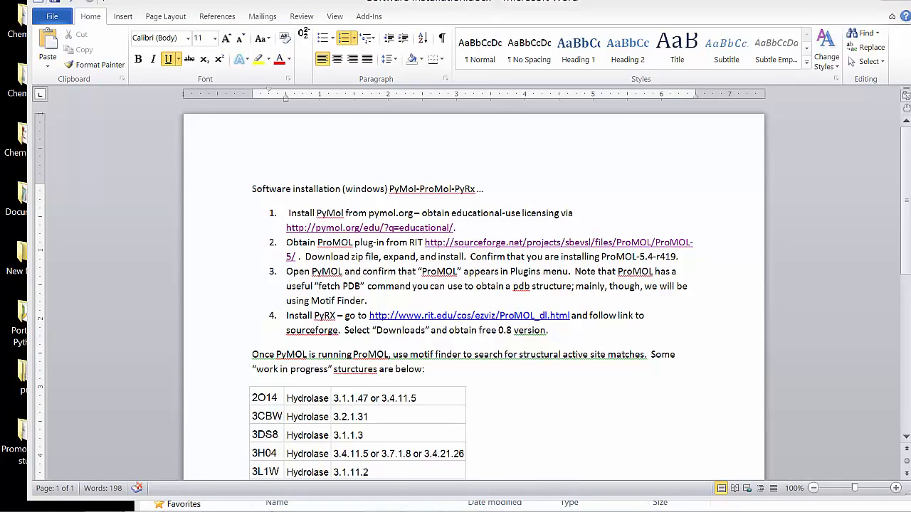
pyautogui.moveTo(910, 67); pyautogui.dragTo(451, 39)
pyautogui.scroll(-1, 466, 273)
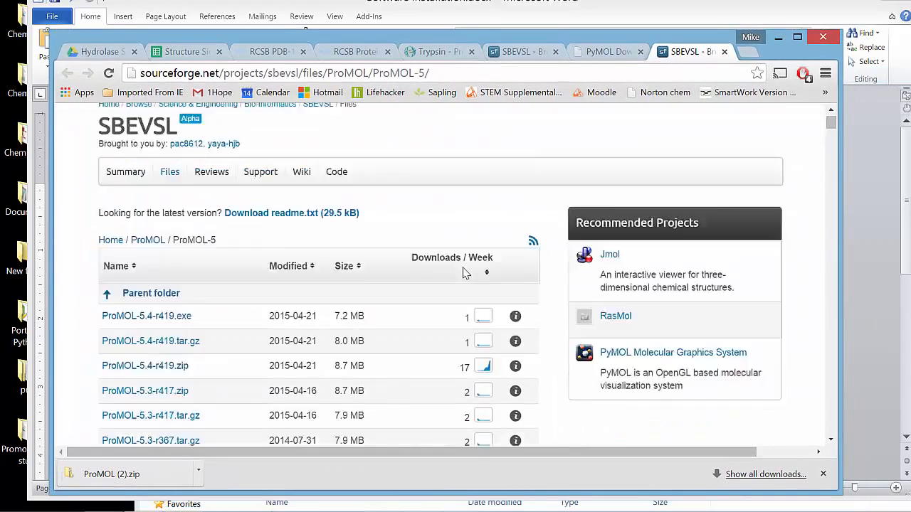
pyautogui.scroll(-5, 464, 273)
pyautogui.scroll(6, 466, 272)
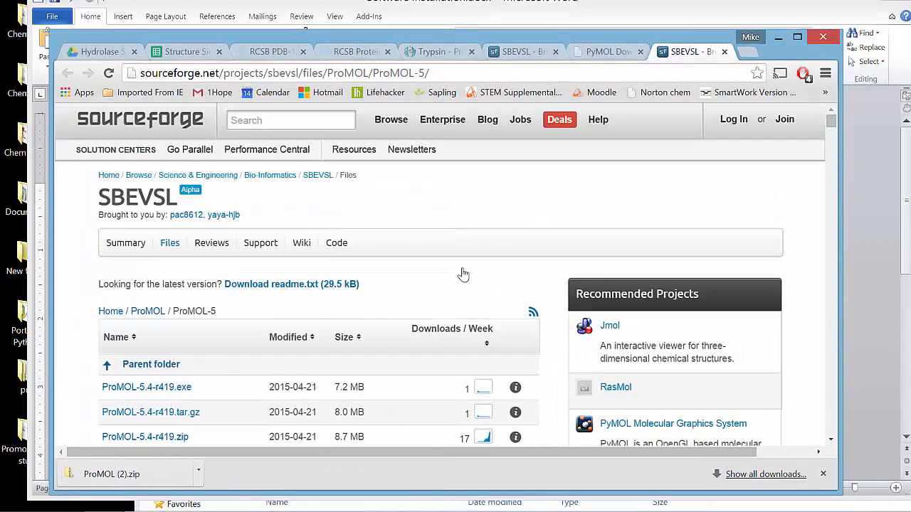
# Search Google for "promol" in the PyMOL download page's tab and look over the results
pyautogui.click(614, 54)
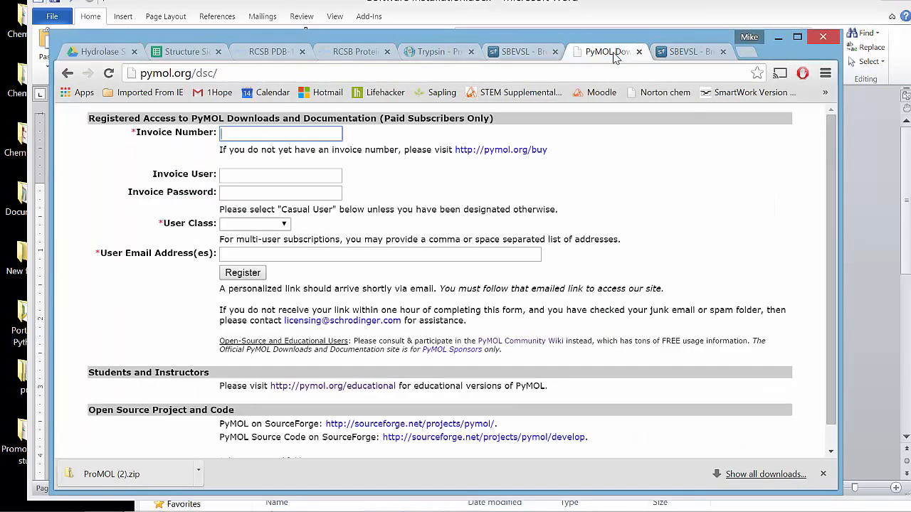
pyautogui.click(509, 71)
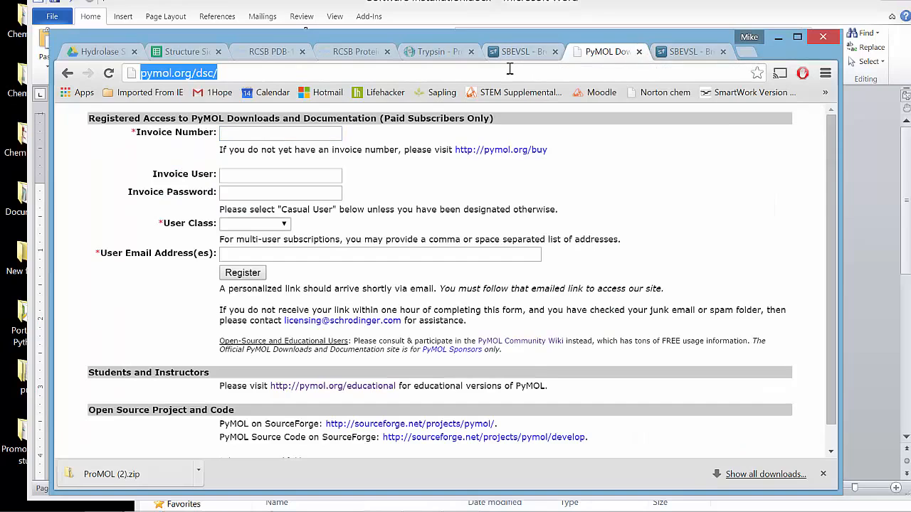
pyautogui.write('promol')
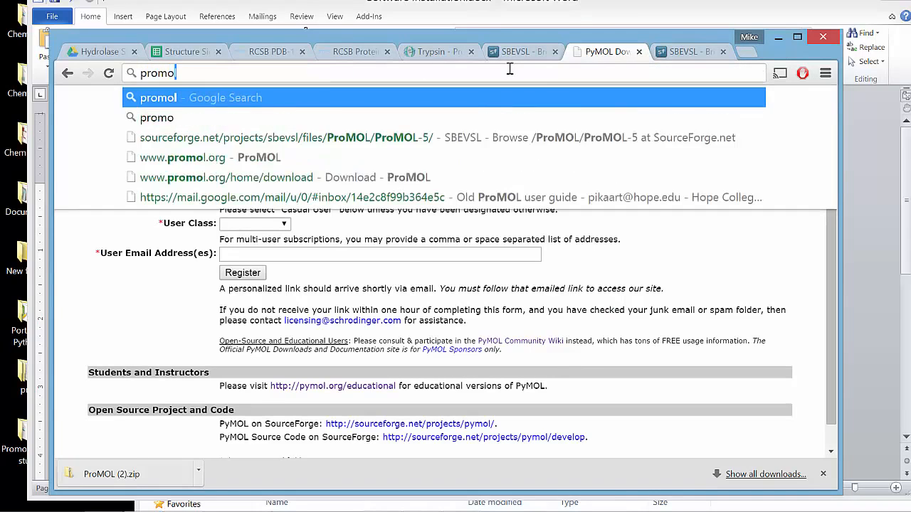
pyautogui.press('Return')
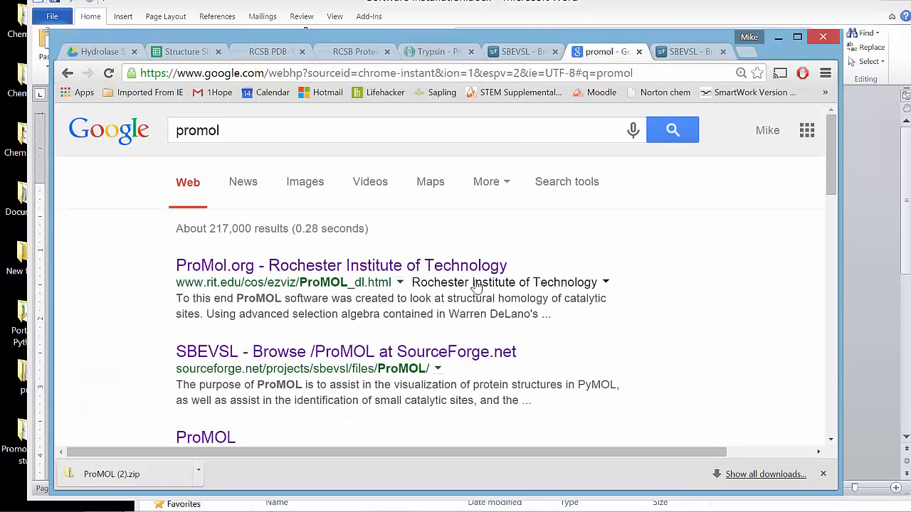
pyautogui.scroll(-1, 152, 291)
pyautogui.scroll(1, 152, 290)
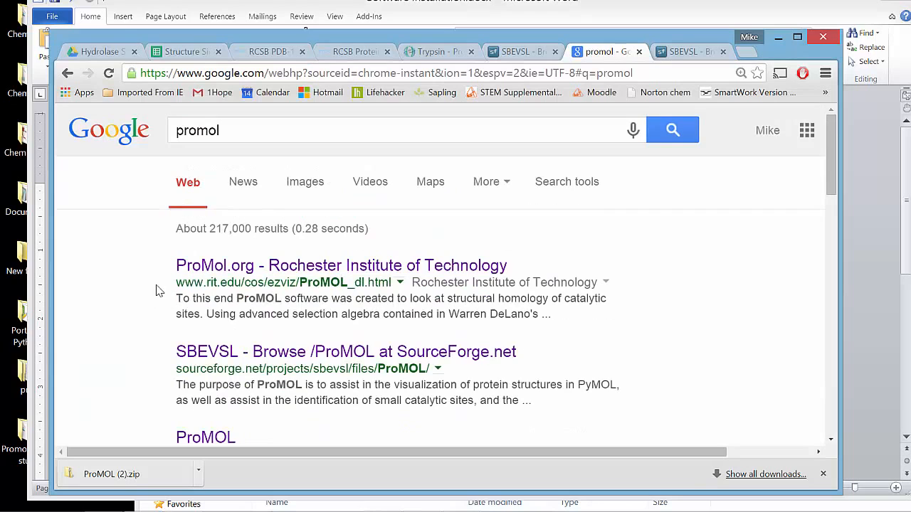
# Open the Rochester Institute of Technology ProMol.org page and examine its feature list and download section
pyautogui.click(239, 273)
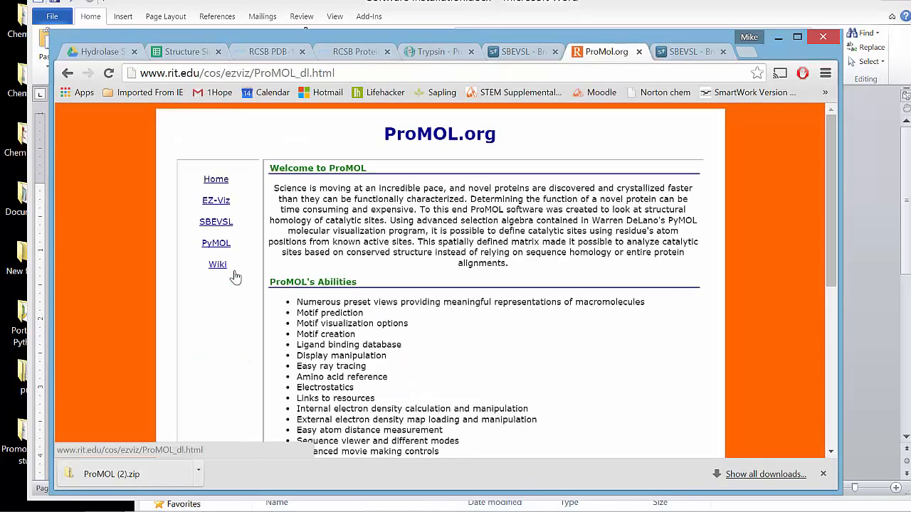
pyautogui.scroll(-5, 388, 254)
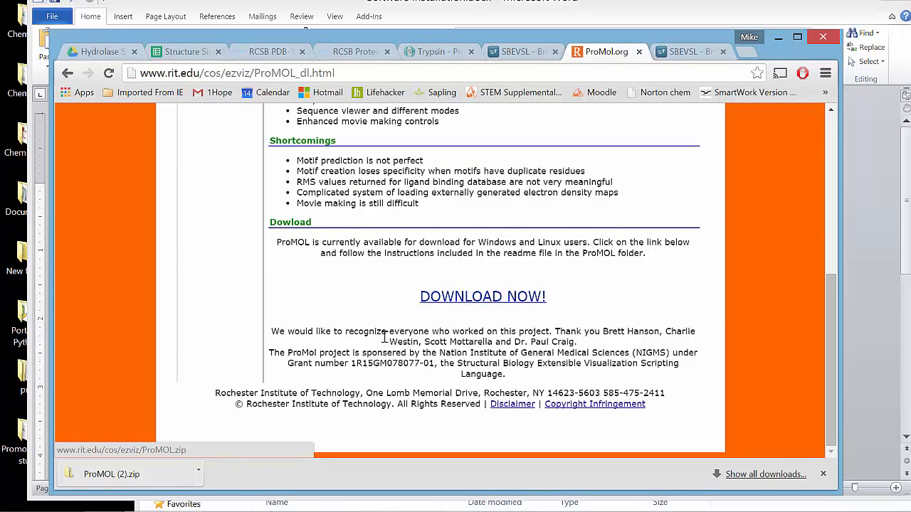
pyautogui.scroll(5, 318, 329)
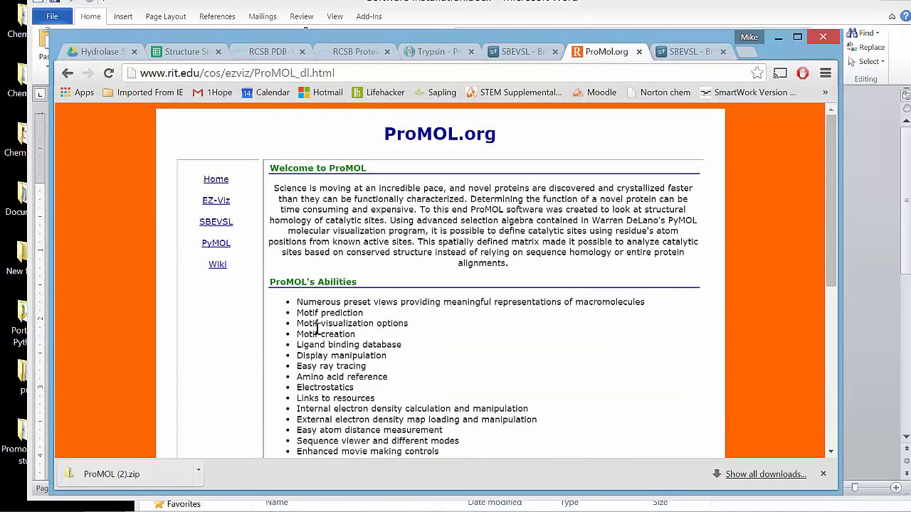
pyautogui.click(69, 73)
pyautogui.scroll(-2, 183, 276)
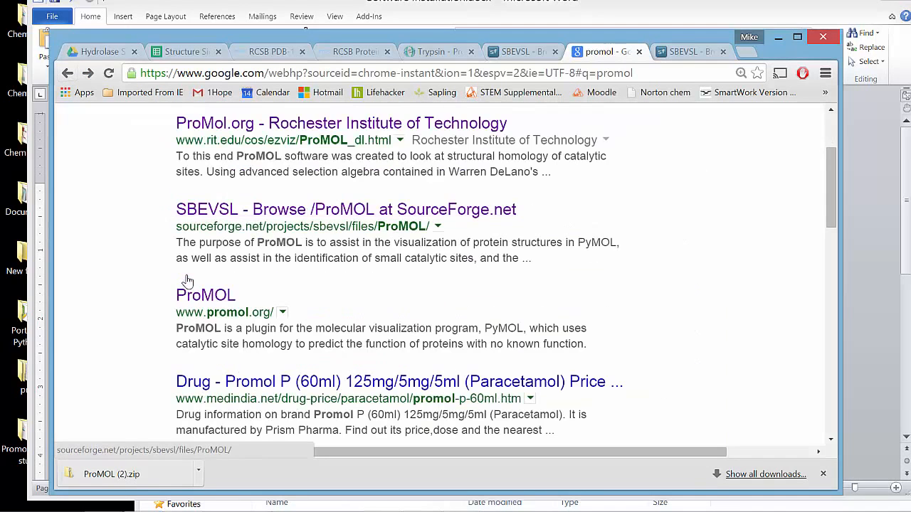
pyautogui.click(219, 302)
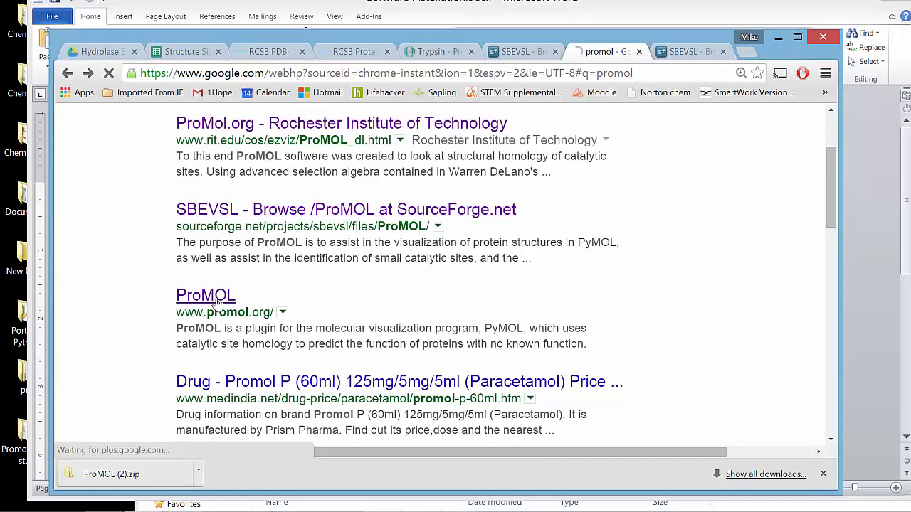
pyautogui.scroll(-5, 459, 285)
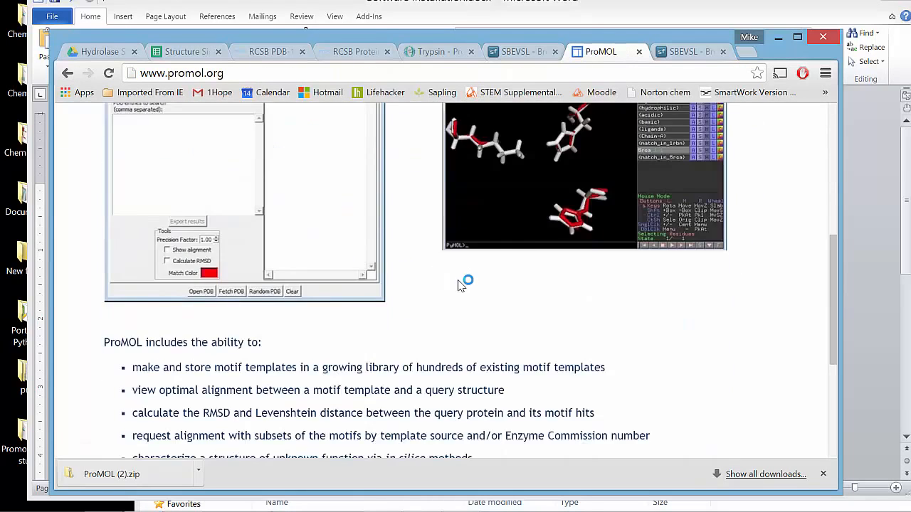
pyautogui.scroll(-4, 459, 281)
pyautogui.scroll(3, 459, 281)
pyautogui.scroll(5, 456, 302)
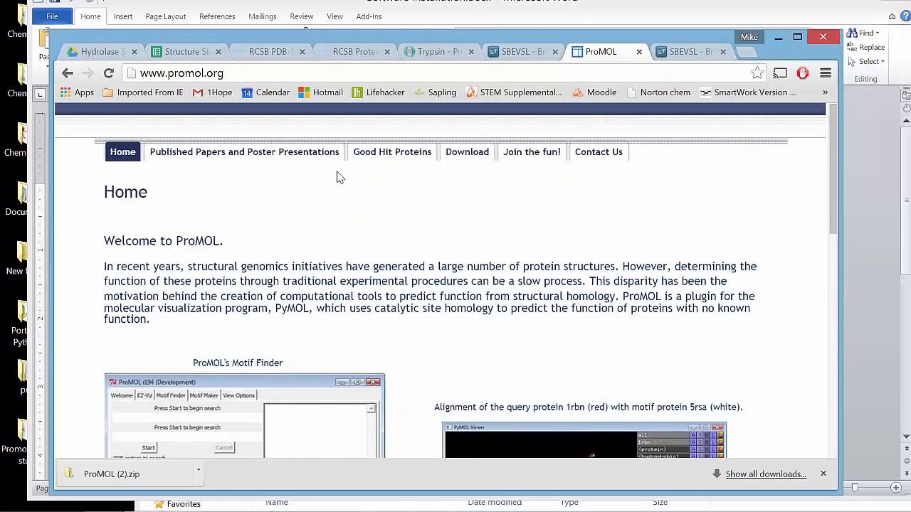
# Go from ProMOL's Download page to its SourceForge files and open the ProMOL-5 folder to locate the ProMOL-5.4-r419 downloads
pyautogui.click(462, 152)
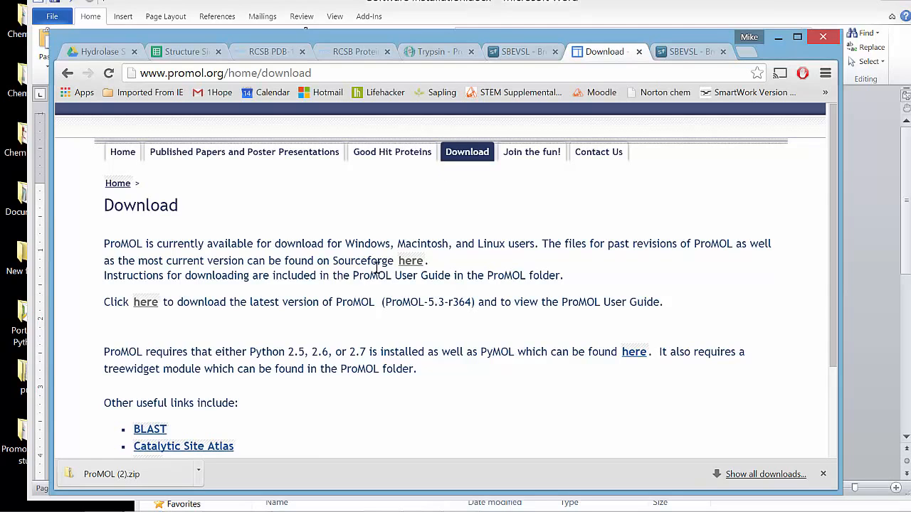
pyautogui.click(409, 262)
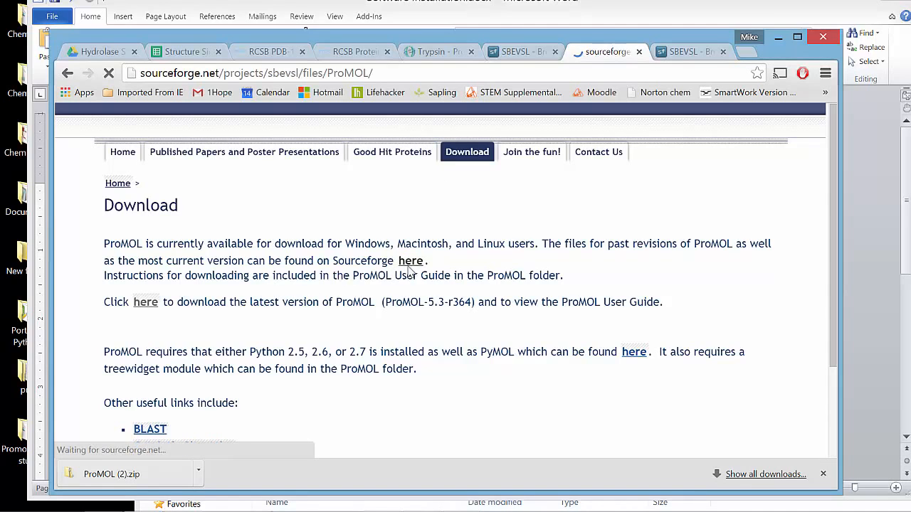
pyautogui.scroll(-2, 313, 288)
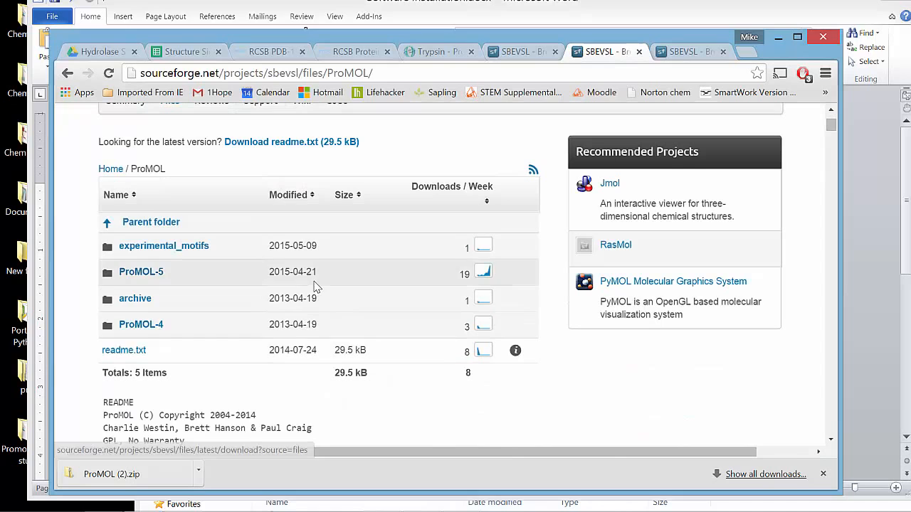
pyautogui.click(140, 274)
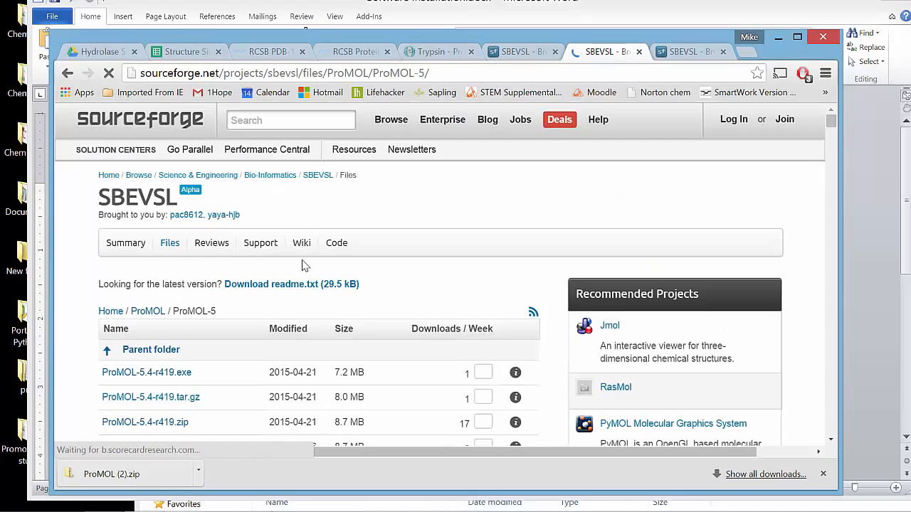
pyautogui.scroll(-2, 329, 174)
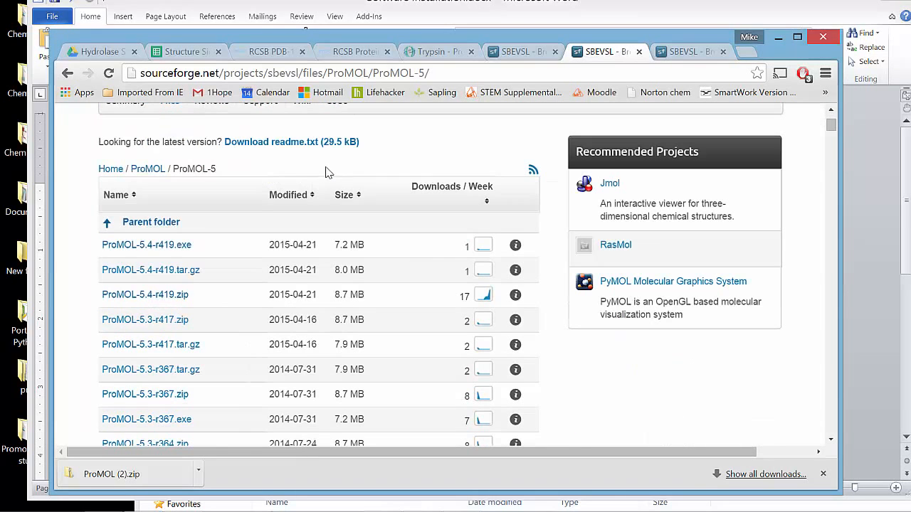
pyautogui.click(155, 246)
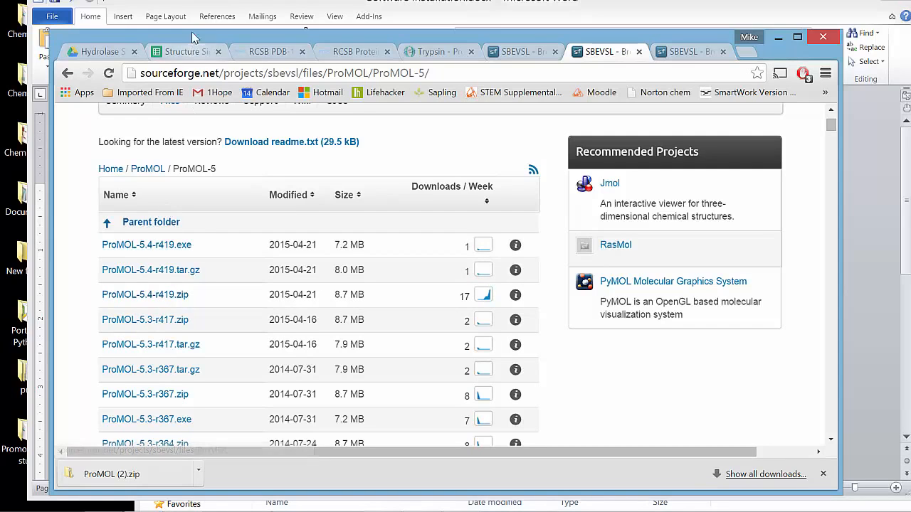
# Move the browser and Word aside, view the nested ProMOL-5.4-r419 folder in Downloads using File Explorer, and go back one level
pyautogui.moveTo(194, 40); pyautogui.dragTo(910, 40)
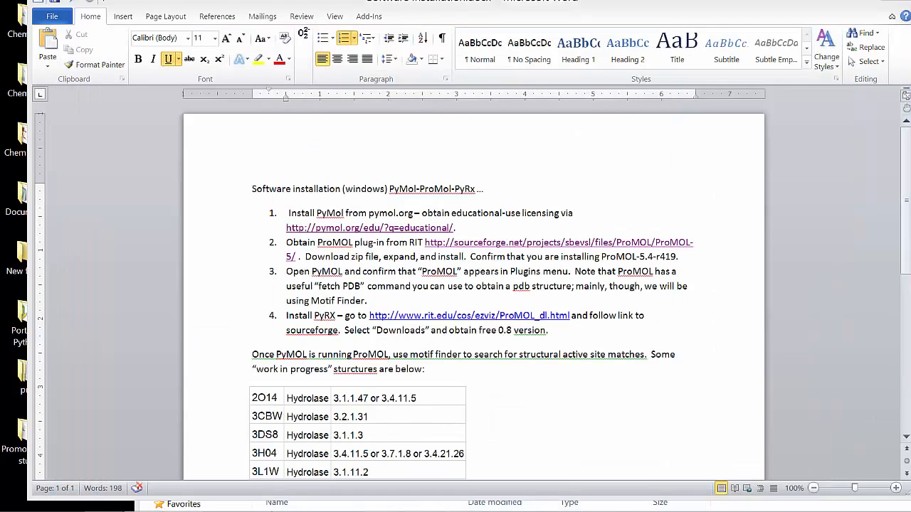
pyautogui.moveTo(206, 5); pyautogui.dragTo(373, 6)
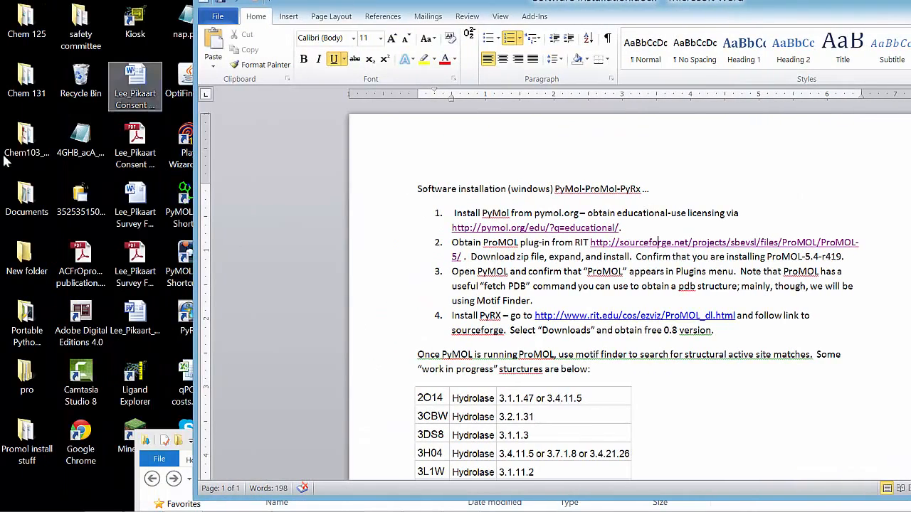
pyautogui.doubleClick(22, 203)
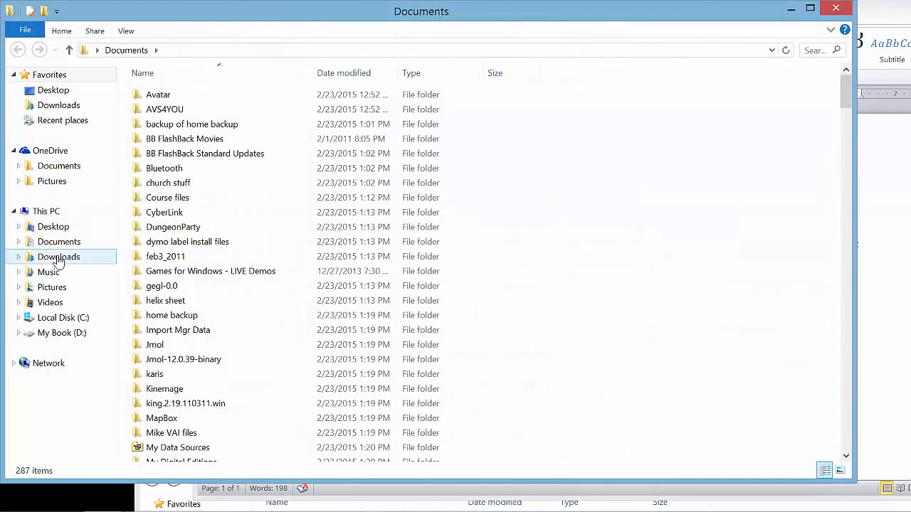
pyautogui.click(59, 258)
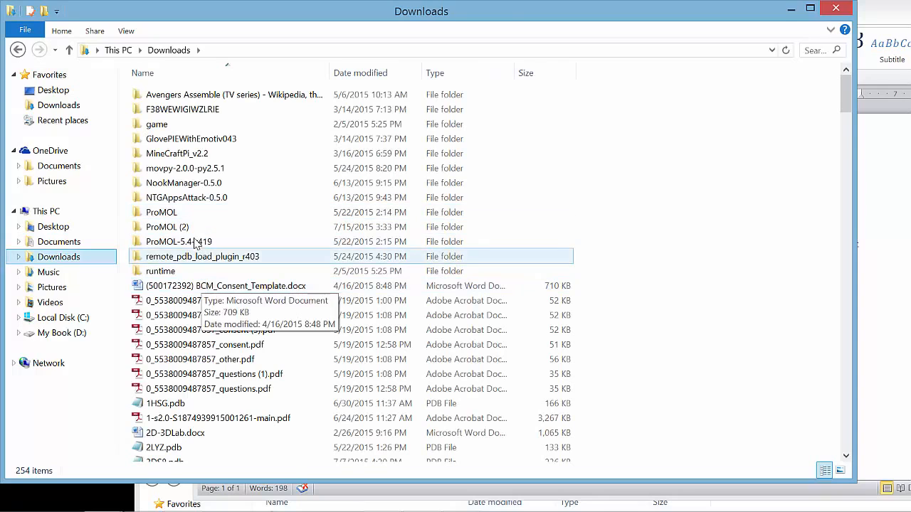
pyautogui.doubleClick(189, 243)
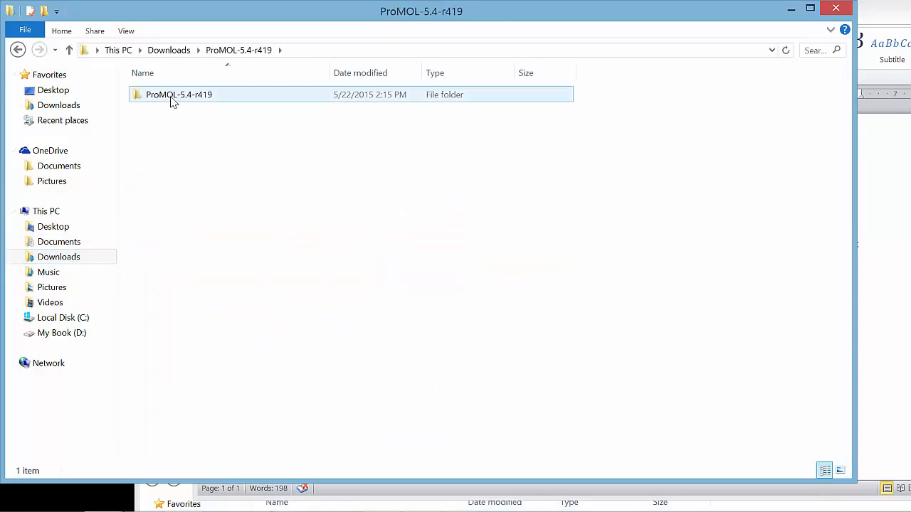
pyautogui.doubleClick(171, 98)
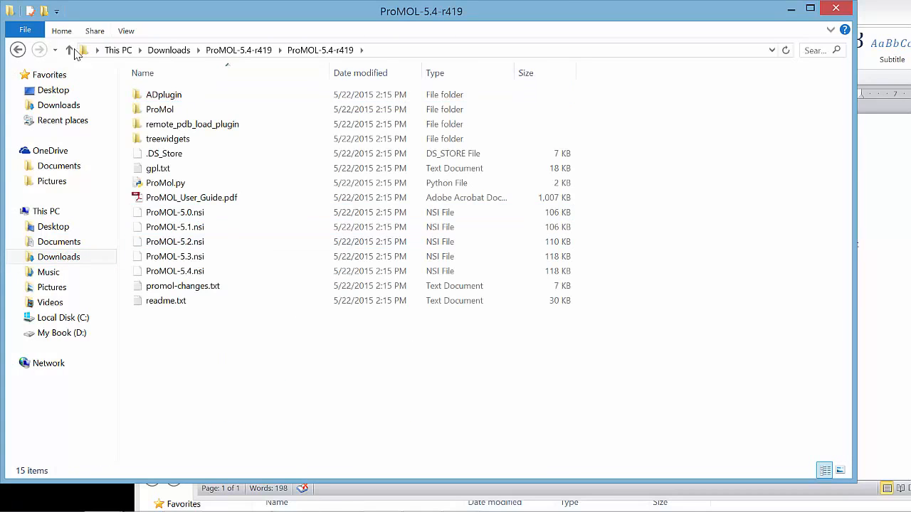
pyautogui.click(17, 50)
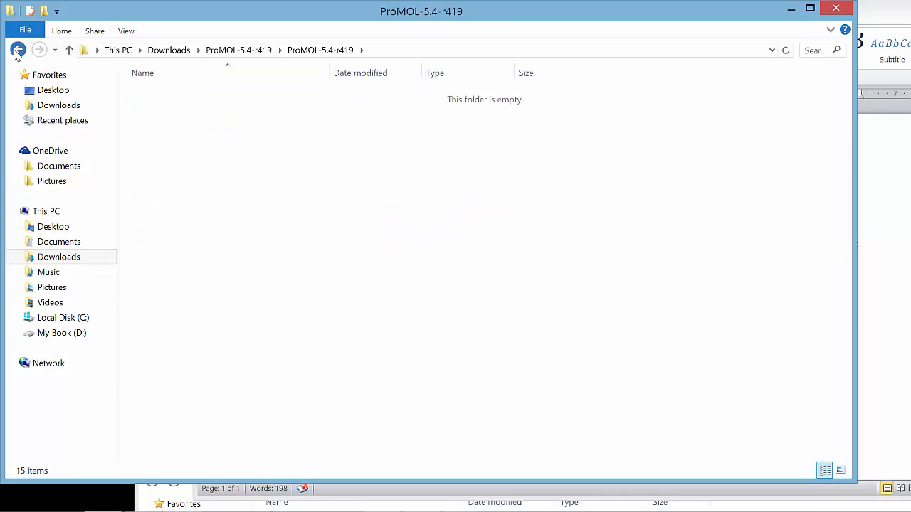
# Return to the Downloads folder, keep it sorted by name in ascending order, and launch the ProMOL-5.4-r419.exe installer
pyautogui.click(17, 50)
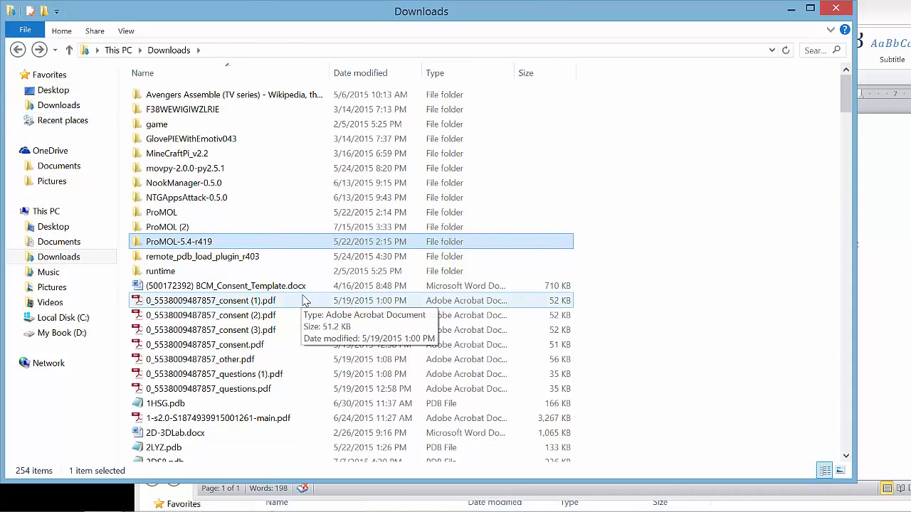
pyautogui.click(178, 73)
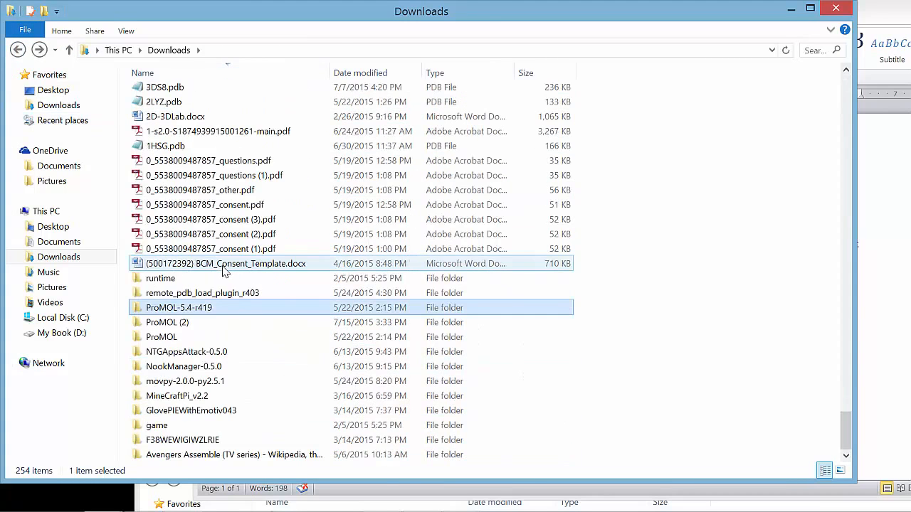
pyautogui.scroll(1, 222, 276)
pyautogui.scroll(12, 222, 276)
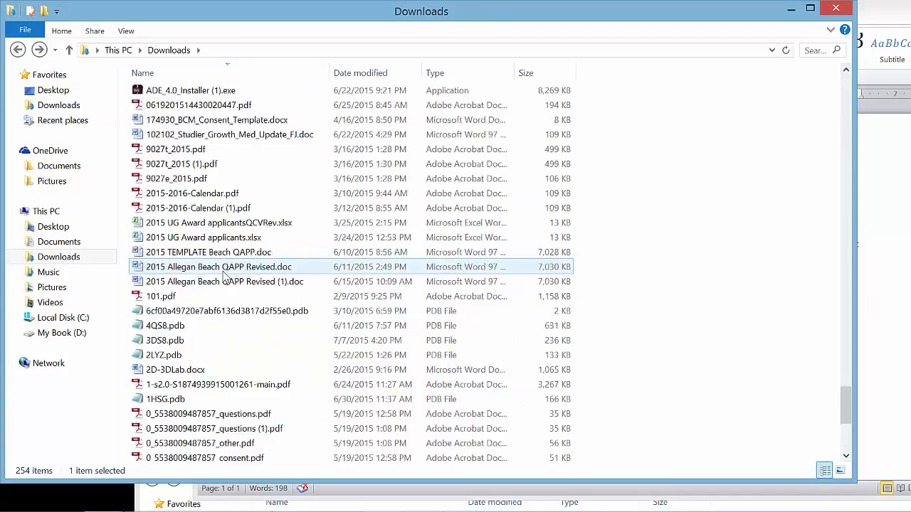
pyautogui.click(207, 73)
pyautogui.scroll(-6, 228, 263)
pyautogui.scroll(-20, 227, 263)
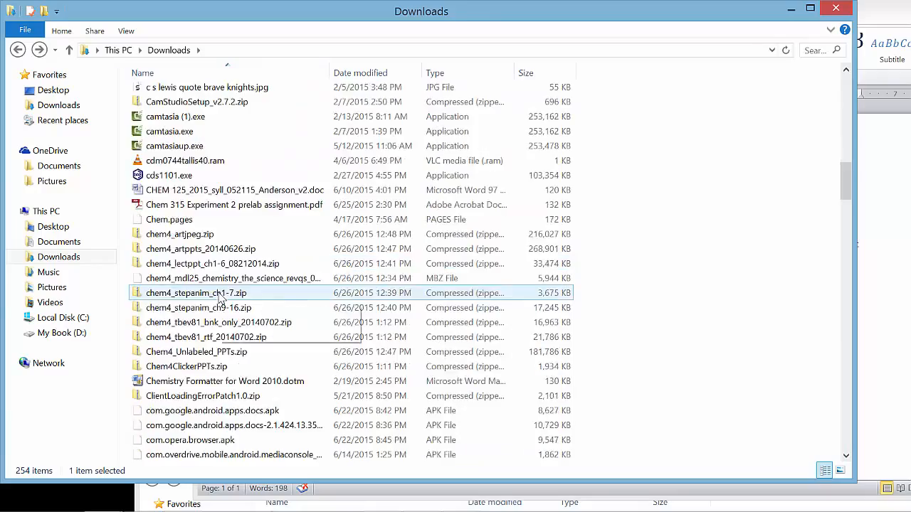
pyautogui.scroll(-20, 220, 317)
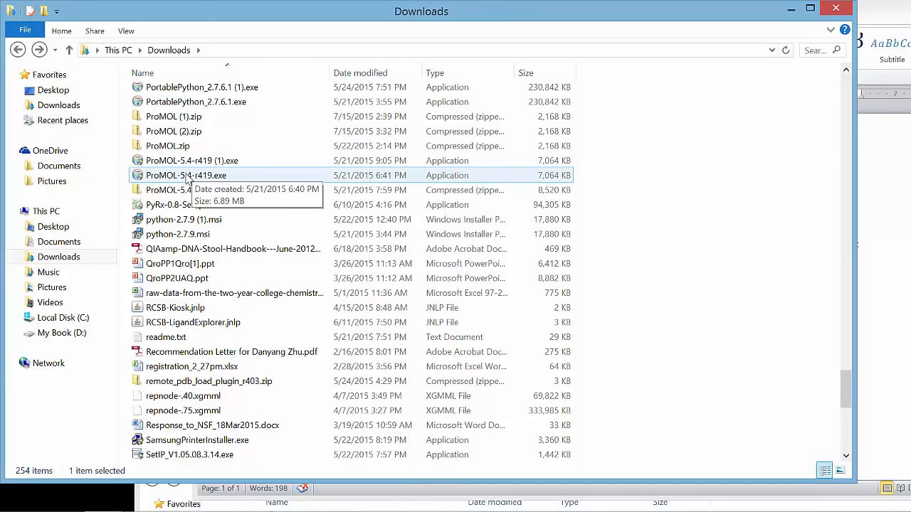
pyautogui.doubleClick(187, 177)
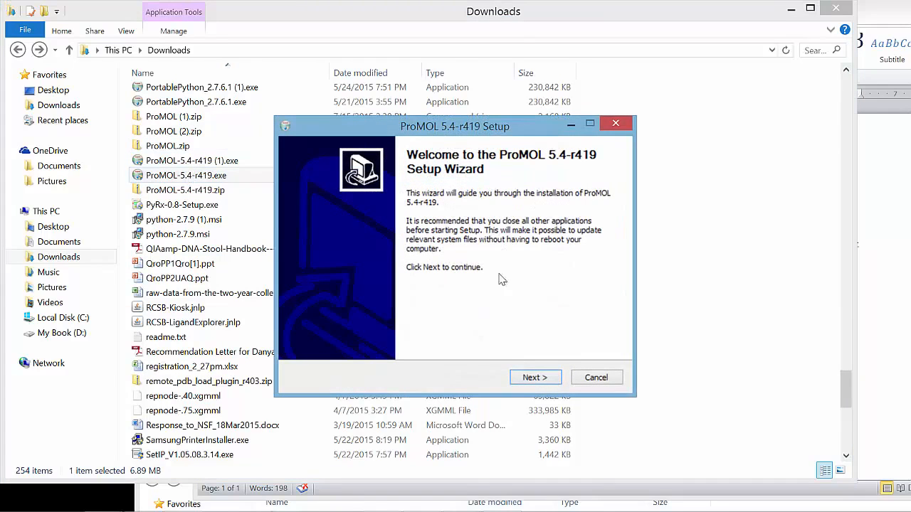
# Proceed through the ProMOL 5.4-r419 setup, accepting the license agreement and keeping the ProMOL Plugin component, to the install location page
pyautogui.click(535, 378)
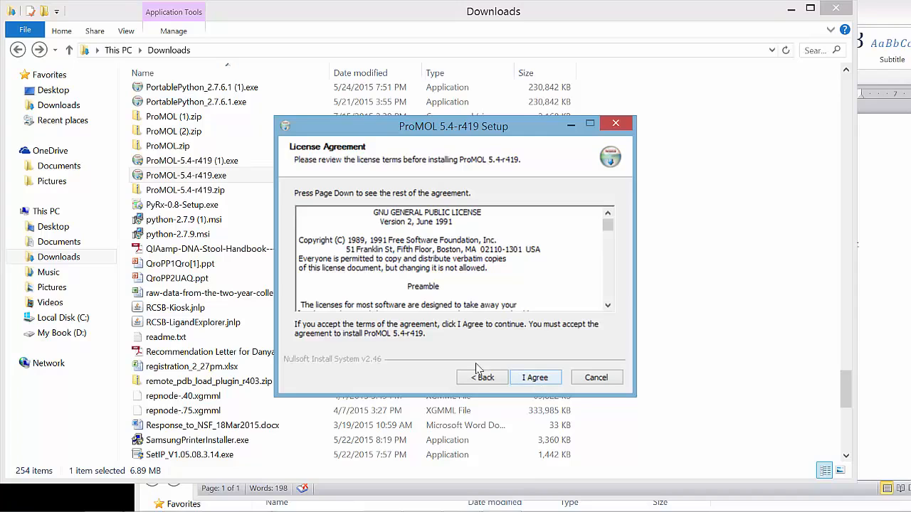
pyautogui.click(544, 382)
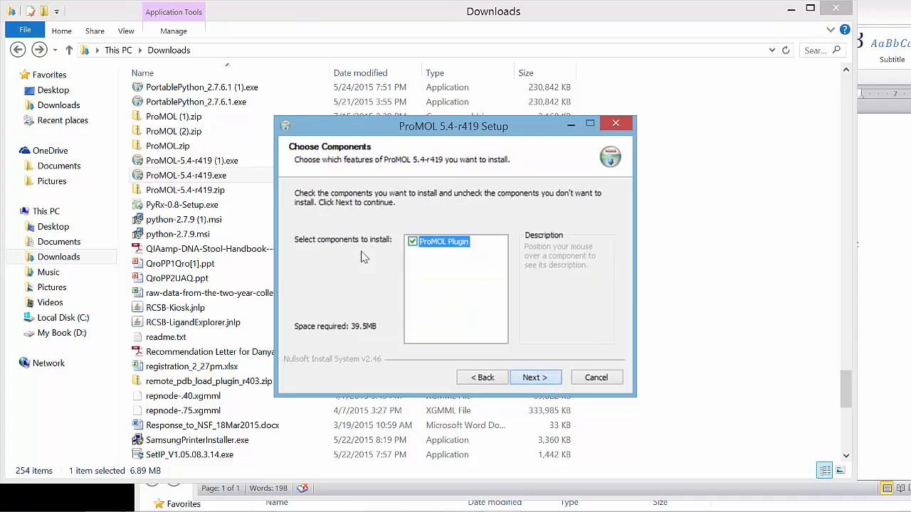
pyautogui.click(548, 381)
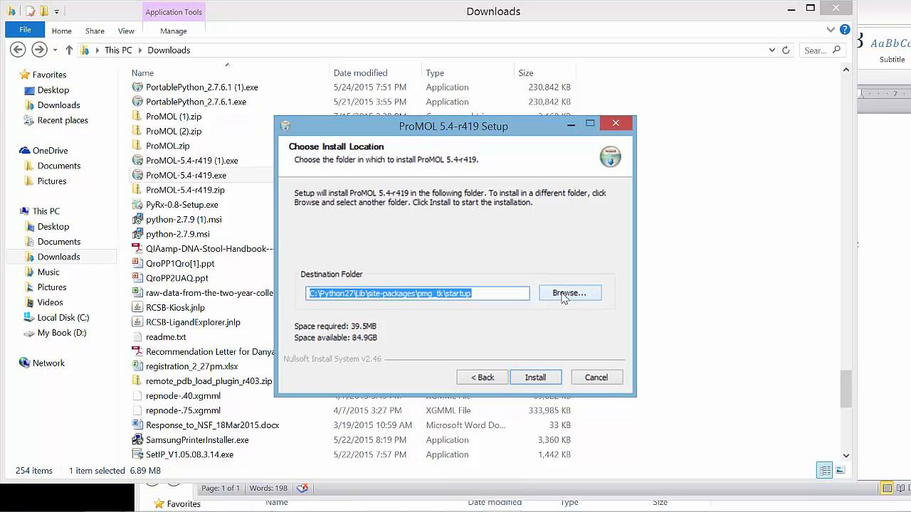
# Browse for the ProMOL destination folder and examine the Python27 folder's place in the Local Disk (C:) tree
pyautogui.click(562, 297)
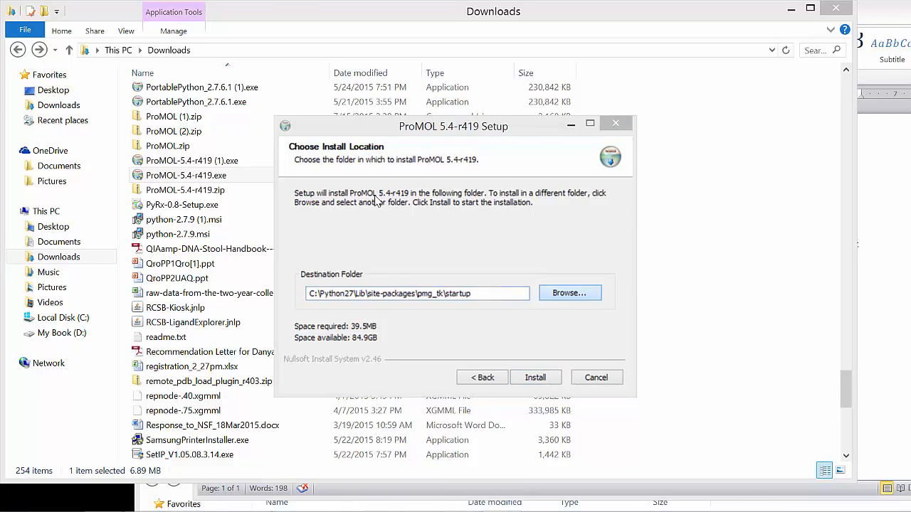
pyautogui.moveTo(482, 157); pyautogui.dragTo(544, 23)
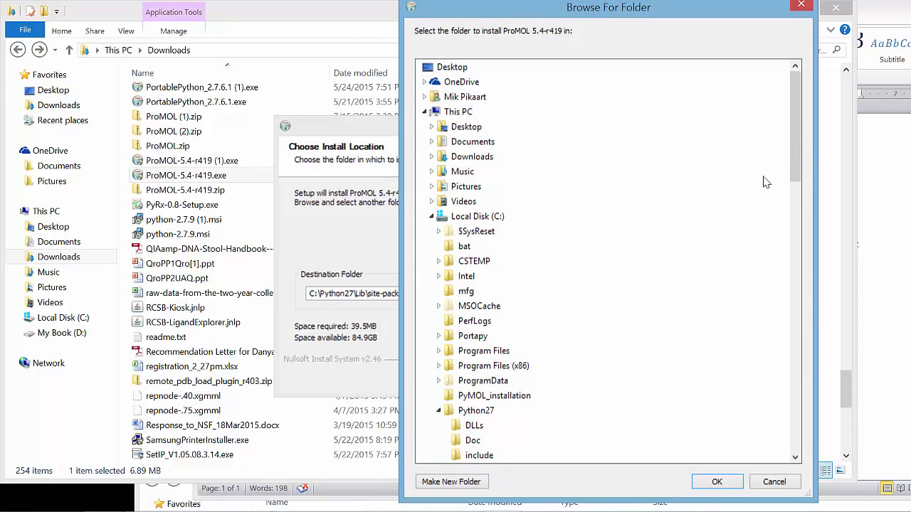
pyautogui.moveTo(796, 153); pyautogui.dragTo(774, 178)
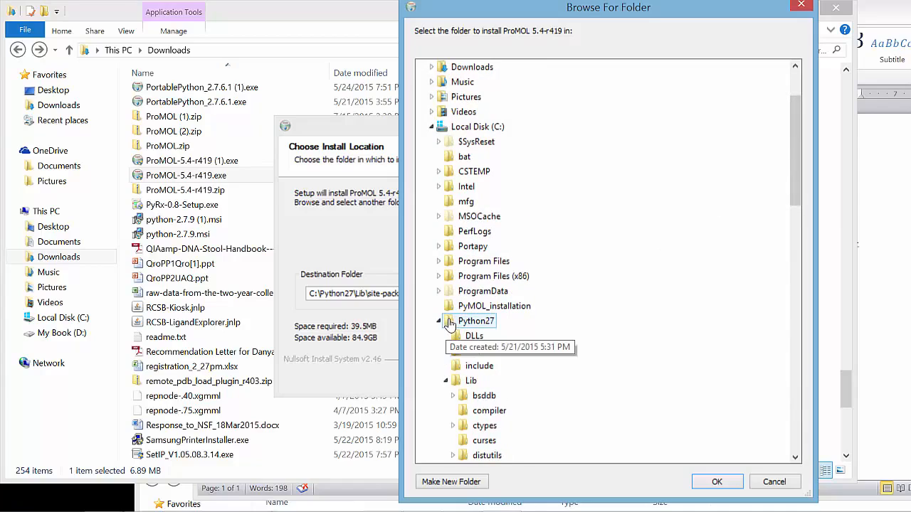
# Move the Downloads window off the desktop icons and view the PyMOL shortcut's properties to check its target path
pyautogui.click(275, 10)
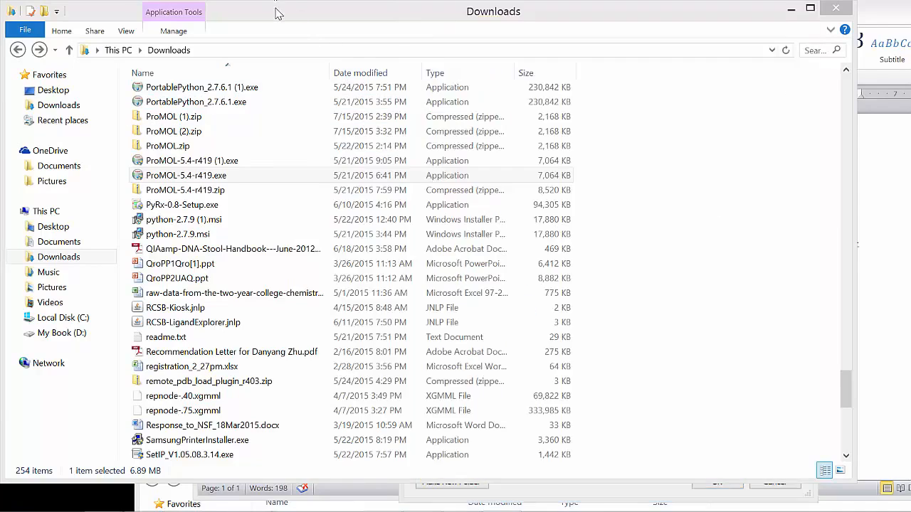
pyautogui.moveTo(274, 10); pyautogui.dragTo(665, 214)
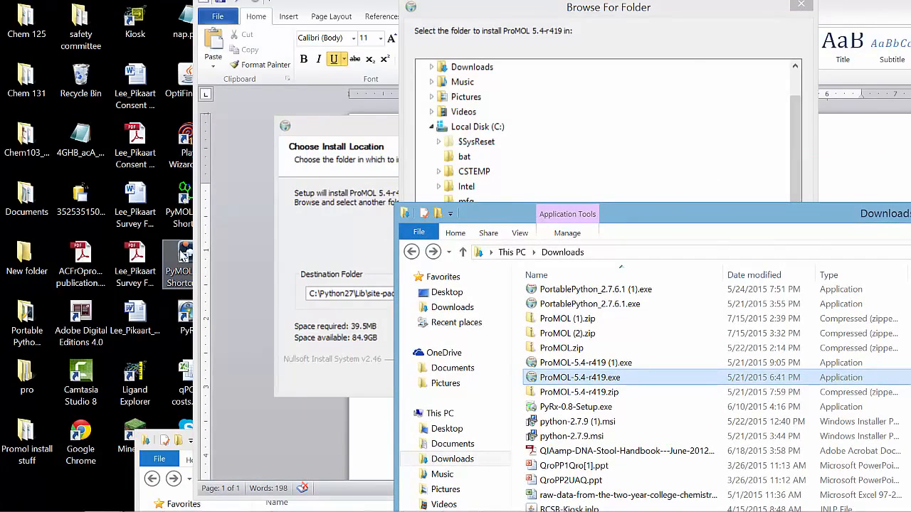
pyautogui.rightClick(183, 253)
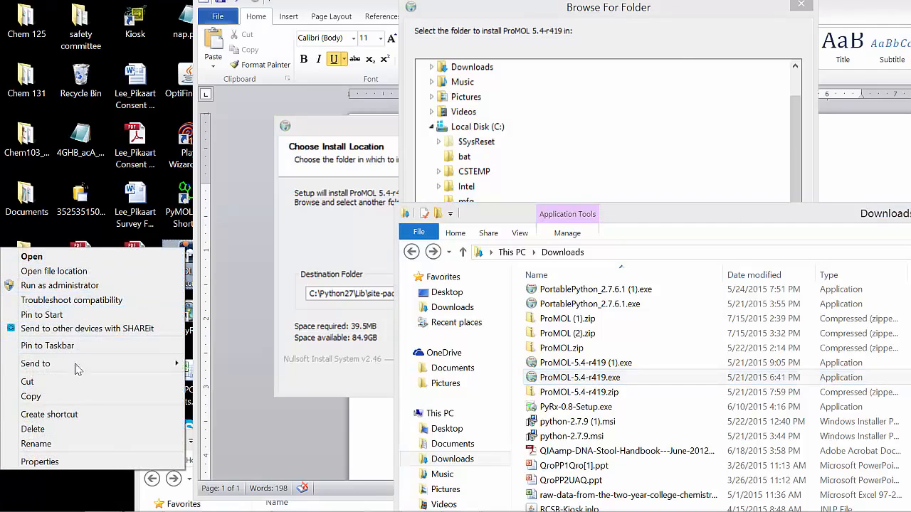
pyautogui.click(71, 462)
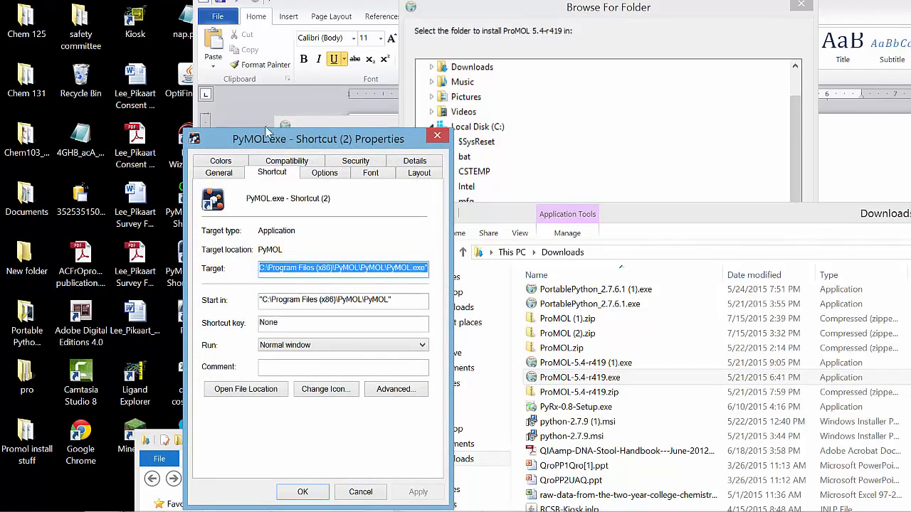
pyautogui.moveTo(267, 132); pyautogui.dragTo(96, 8)
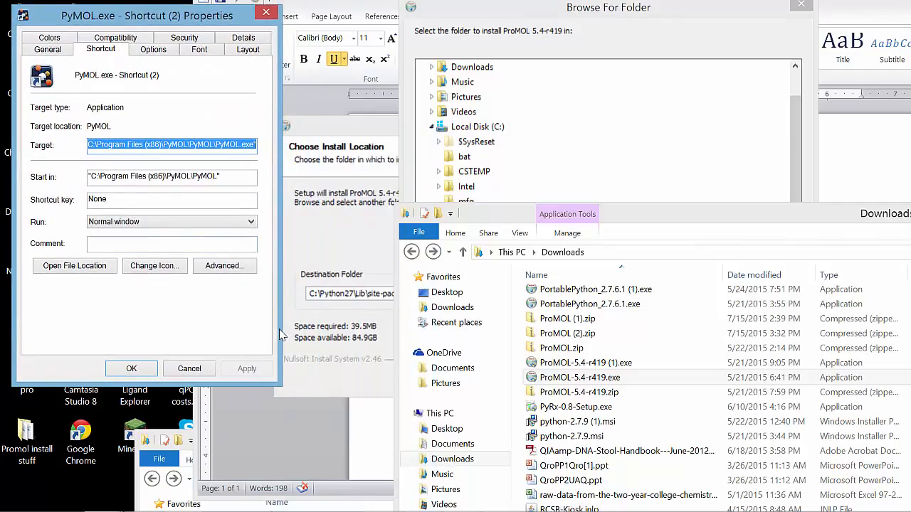
# In File Explorer, go to C:\Program Files (x86)\PyMOL\PyMOL and look through the installed PyMOL files
pyautogui.moveTo(673, 225); pyautogui.dragTo(529, 14)
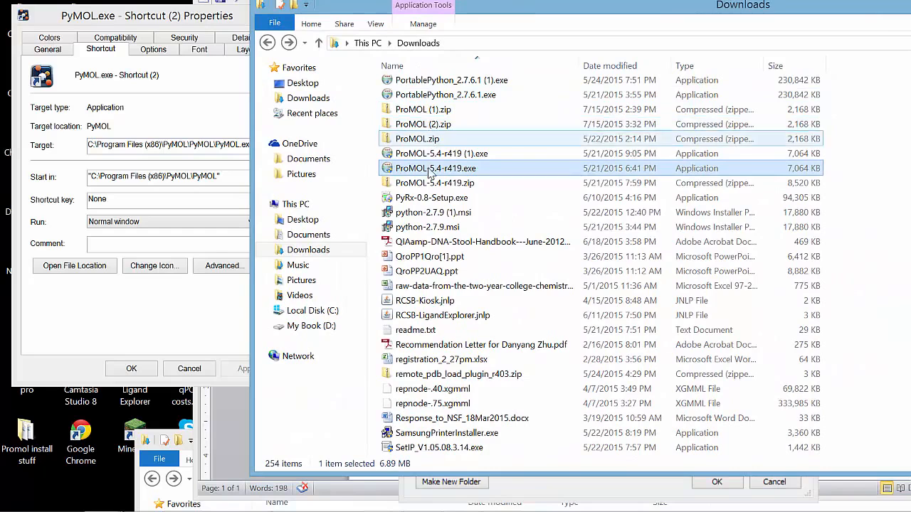
pyautogui.click(321, 311)
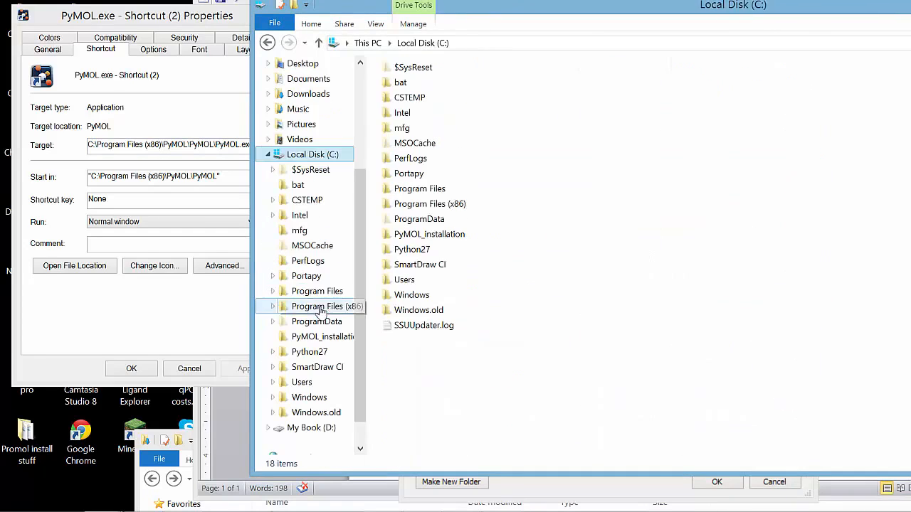
pyautogui.doubleClick(462, 207)
pyautogui.scroll(-8, 503, 285)
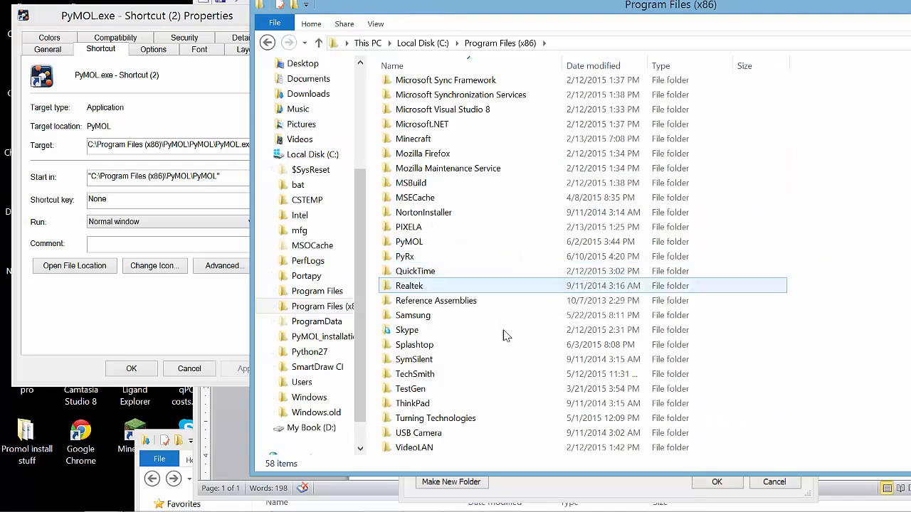
pyautogui.doubleClick(398, 242)
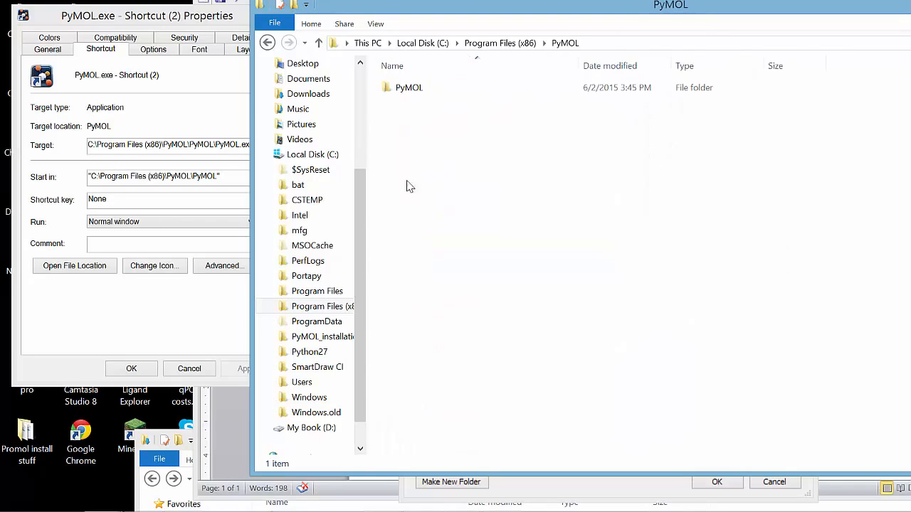
pyautogui.doubleClick(408, 91)
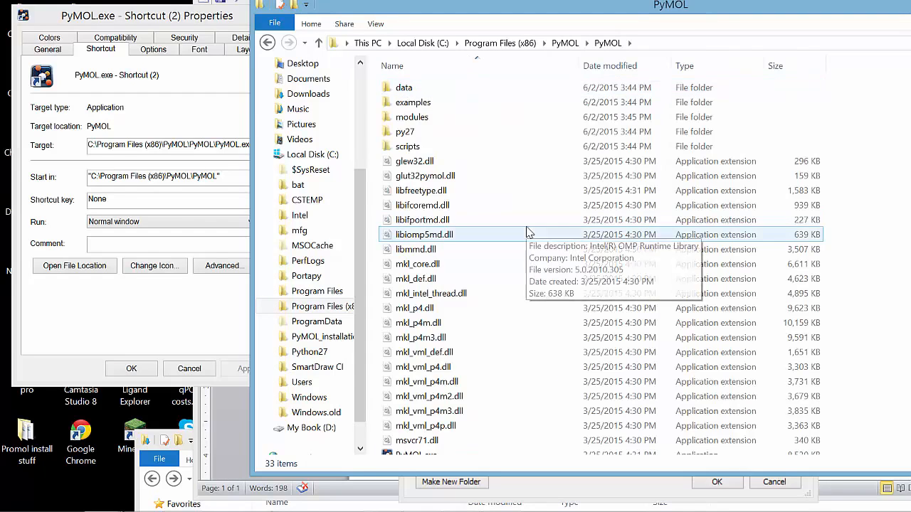
pyautogui.scroll(-3, 524, 234)
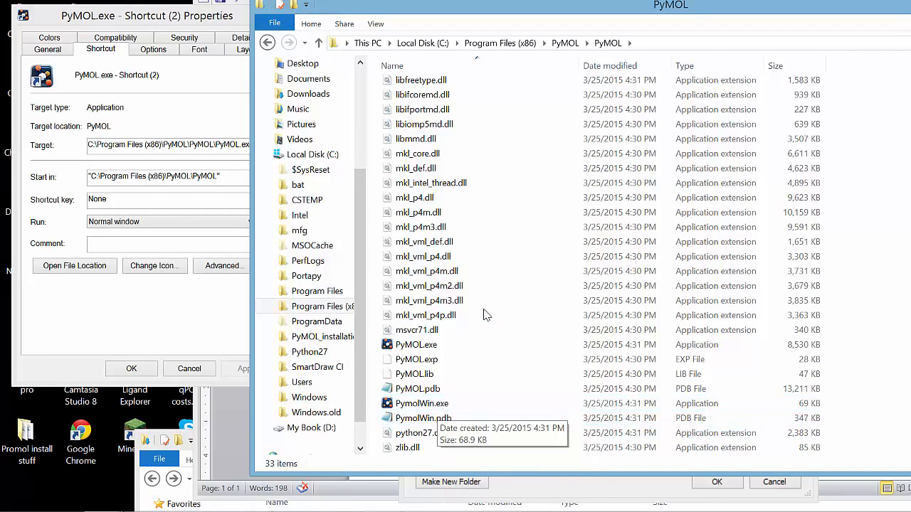
pyautogui.scroll(3, 483, 314)
pyautogui.scroll(-1, 484, 313)
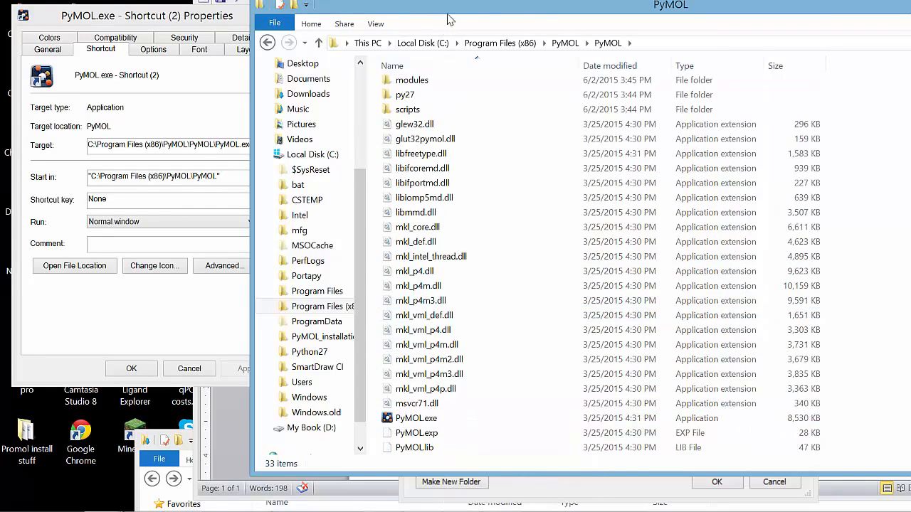
# From the PyMOL program folder, open modules, pmg_tk and its startup folder to locate the plugin install path
pyautogui.moveTo(450, 15); pyautogui.dragTo(385, 85)
pyautogui.scroll(1, 441, 304)
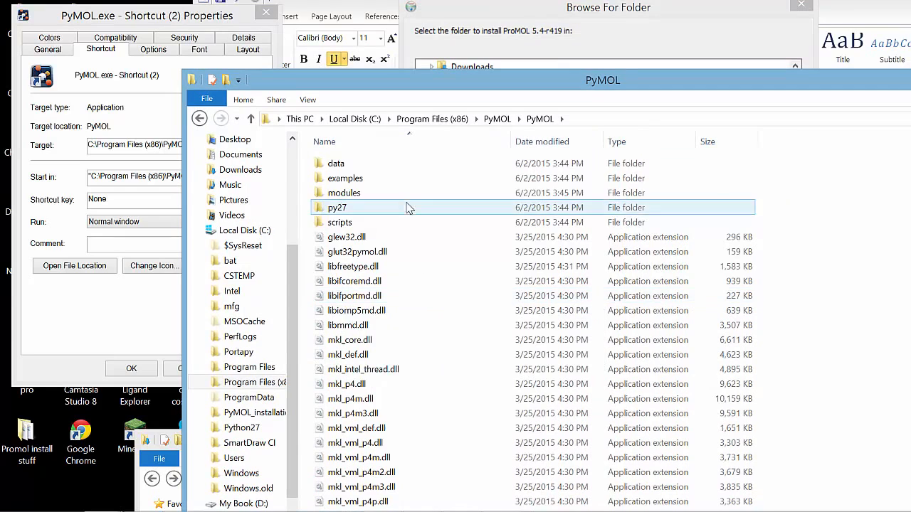
pyautogui.doubleClick(354, 195)
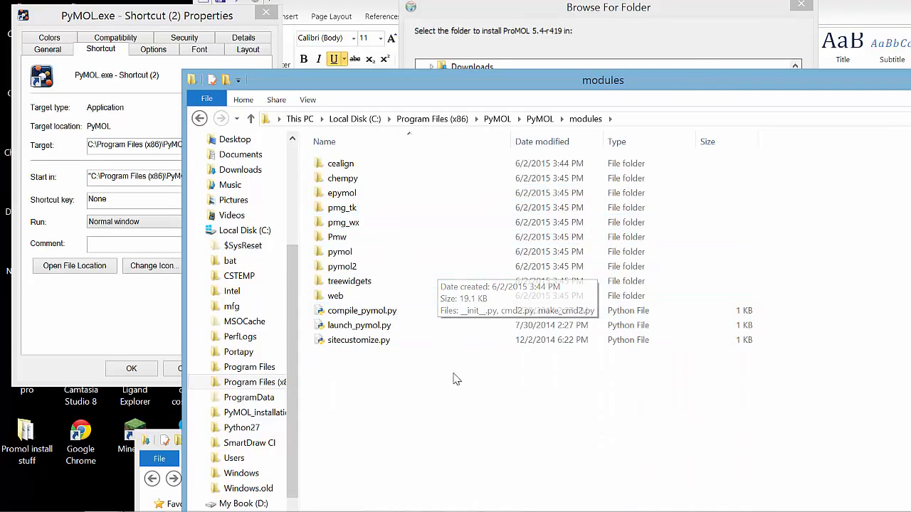
pyautogui.doubleClick(347, 210)
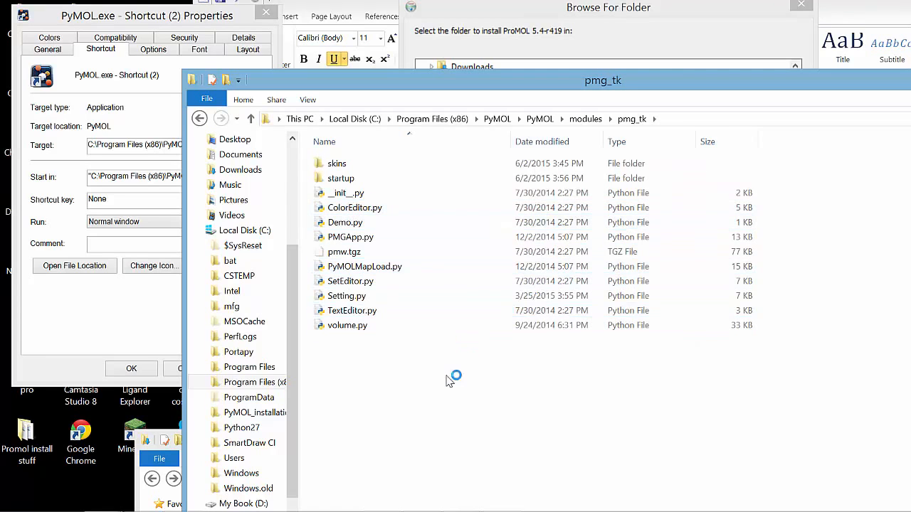
pyautogui.doubleClick(363, 178)
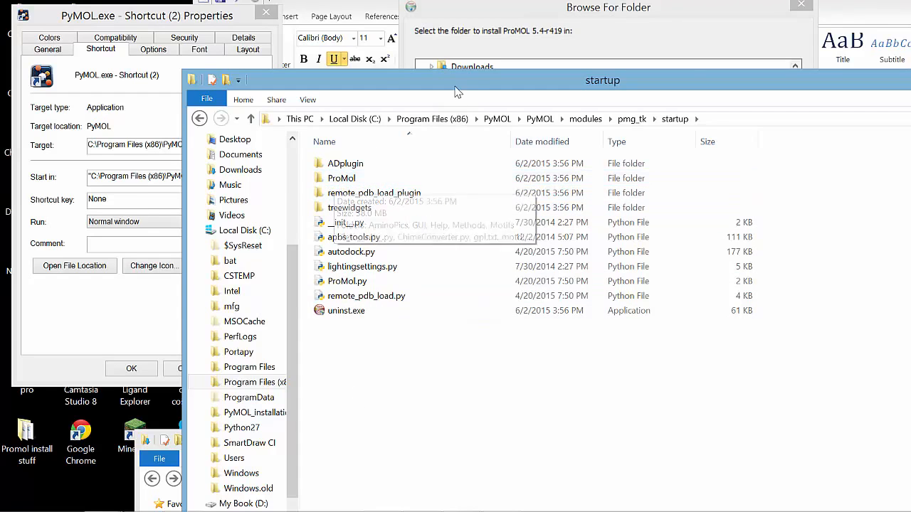
# Move the startup folder window aside, accept the preselected Python27 destination folder, and reposition the ProMOL setup window
pyautogui.moveTo(457, 84); pyautogui.dragTo(121, 337)
pyautogui.moveTo(547, 18); pyautogui.dragTo(279, 7)
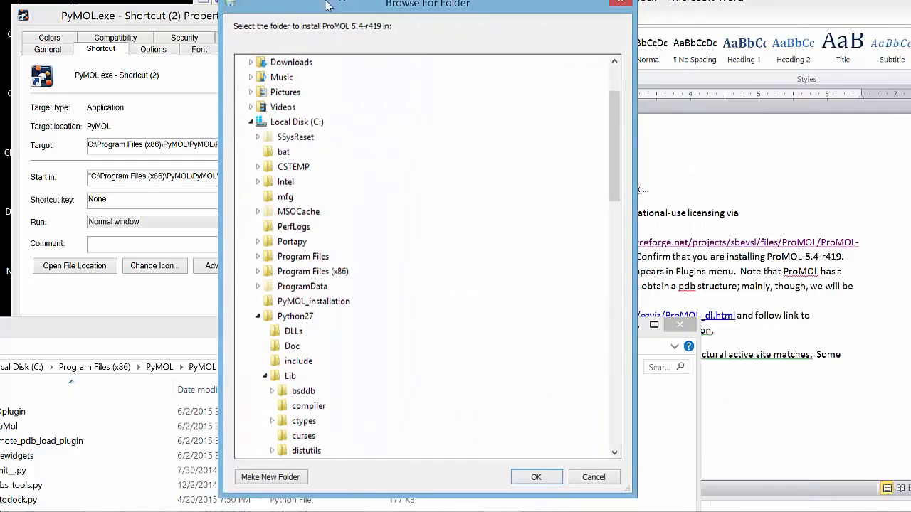
pyautogui.click(529, 479)
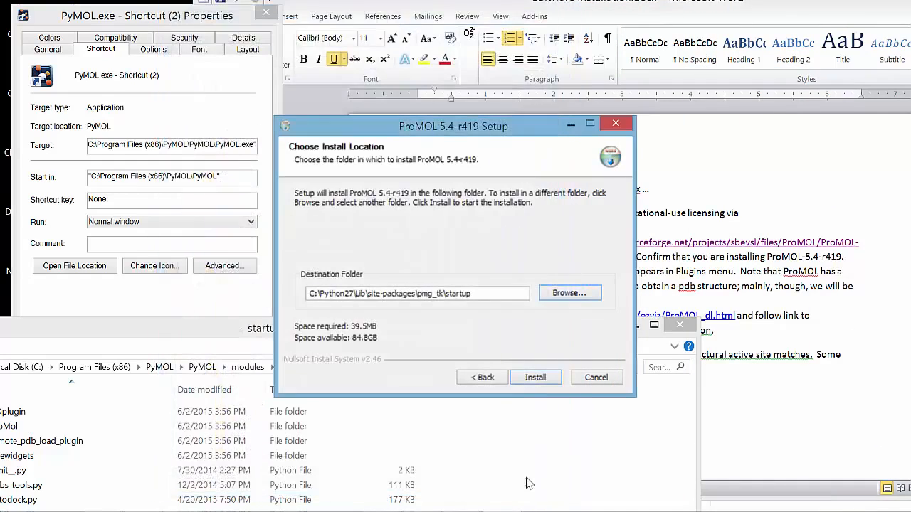
pyautogui.moveTo(488, 130); pyautogui.dragTo(540, 79)
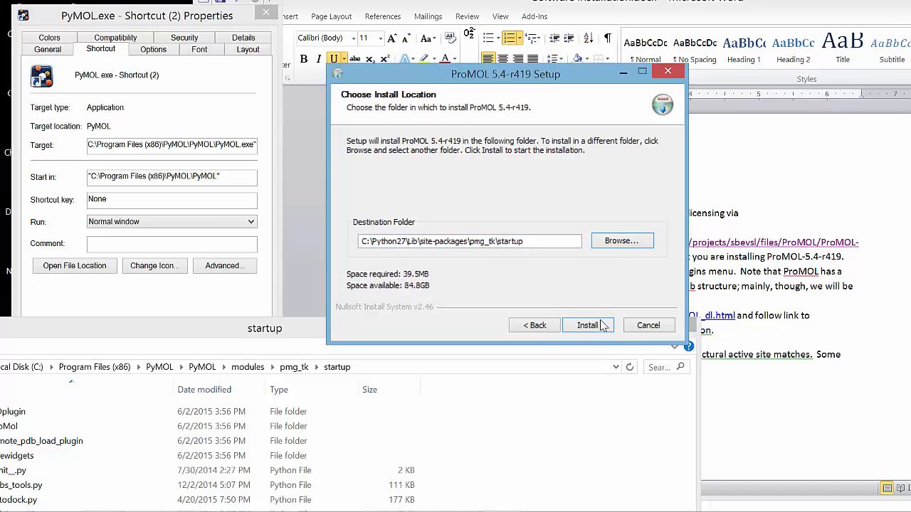
# Browse for a different ProMOL install folder and expand Program Files (x86) on the C: drive to find the PyMOL folder
pyautogui.click(607, 243)
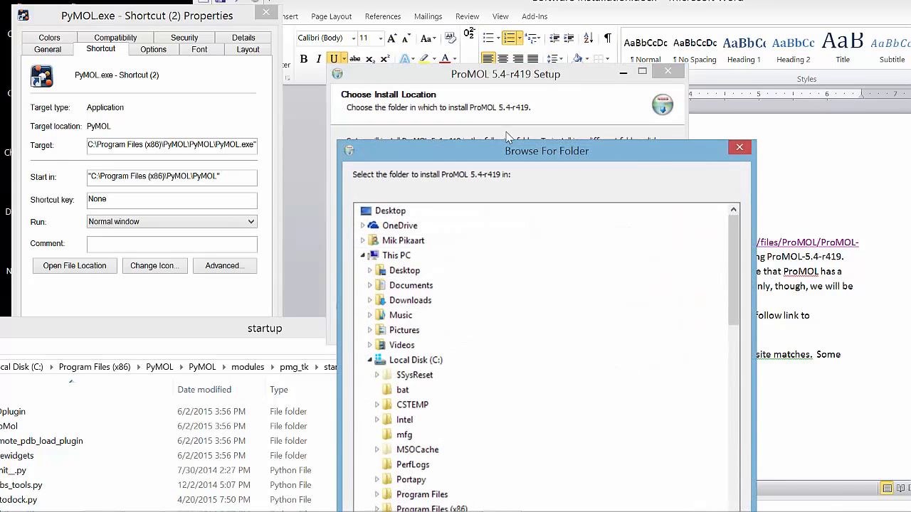
pyautogui.moveTo(518, 157); pyautogui.dragTo(494, 62)
pyautogui.click(392, 265)
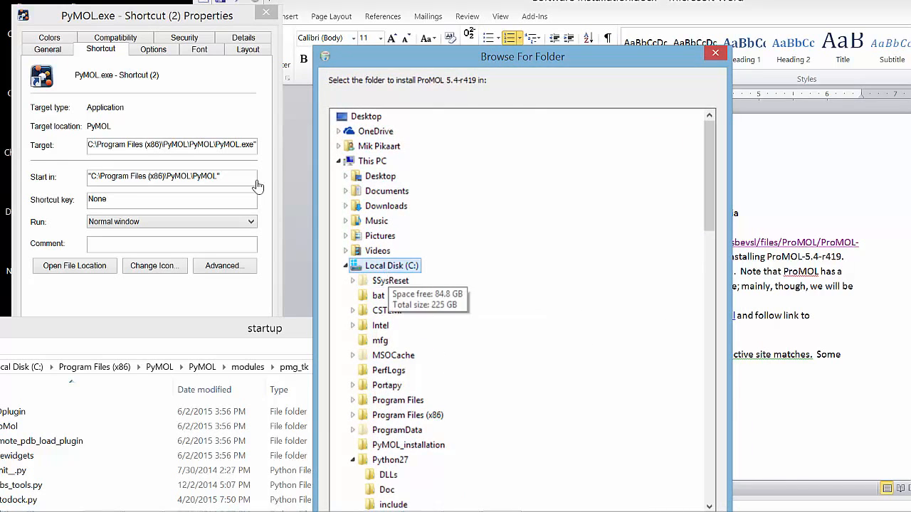
pyautogui.doubleClick(406, 415)
pyautogui.scroll(-15, 468, 358)
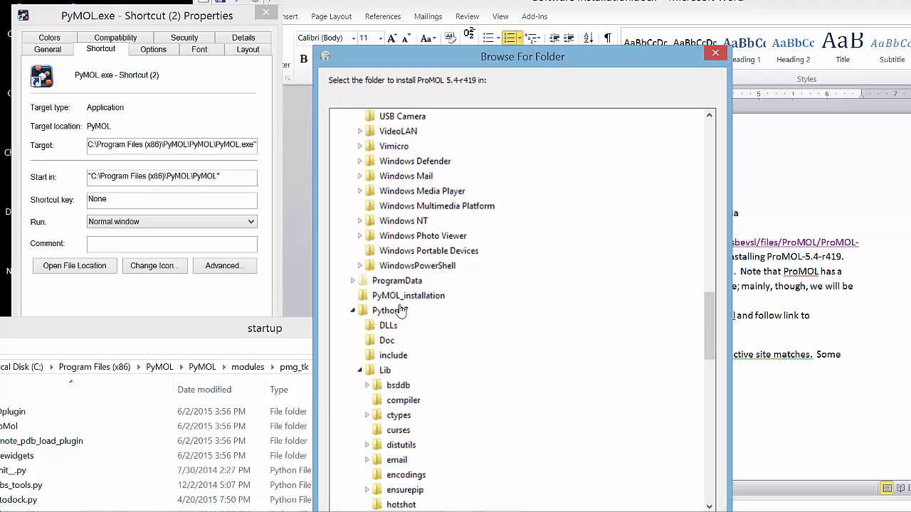
pyautogui.click(400, 296)
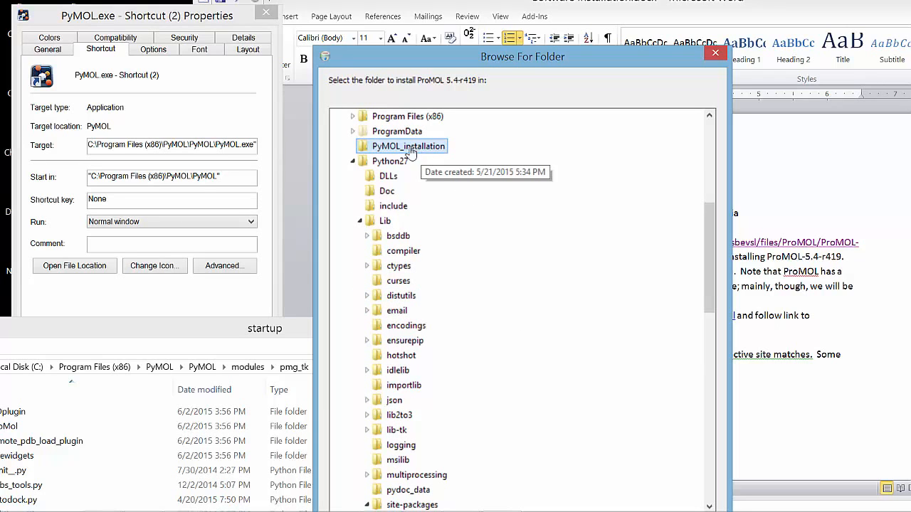
pyautogui.scroll(-15, 488, 284)
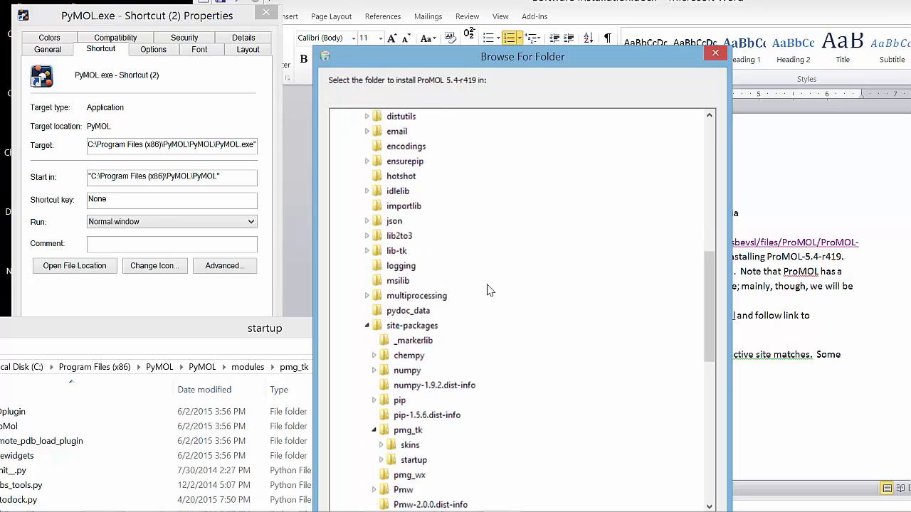
pyautogui.scroll(15, 488, 290)
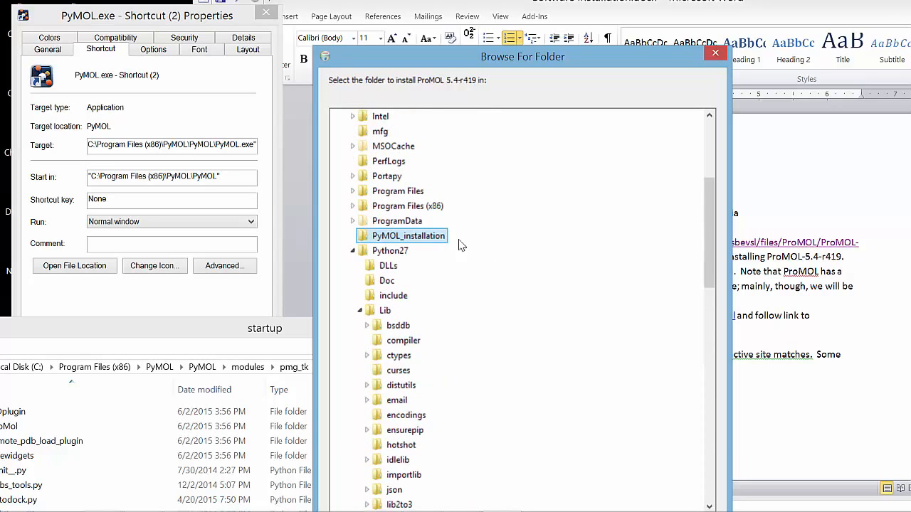
pyautogui.click(407, 206)
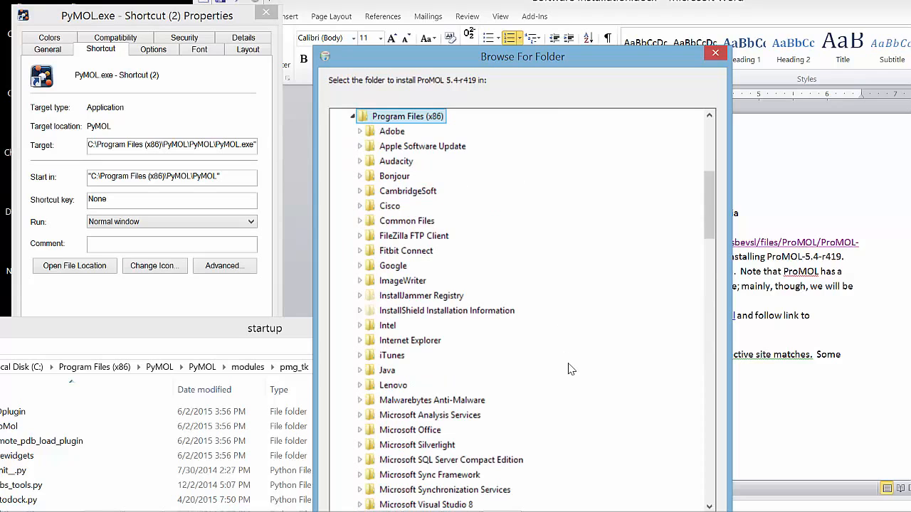
pyautogui.scroll(1, 569, 370)
pyautogui.scroll(-5, 569, 369)
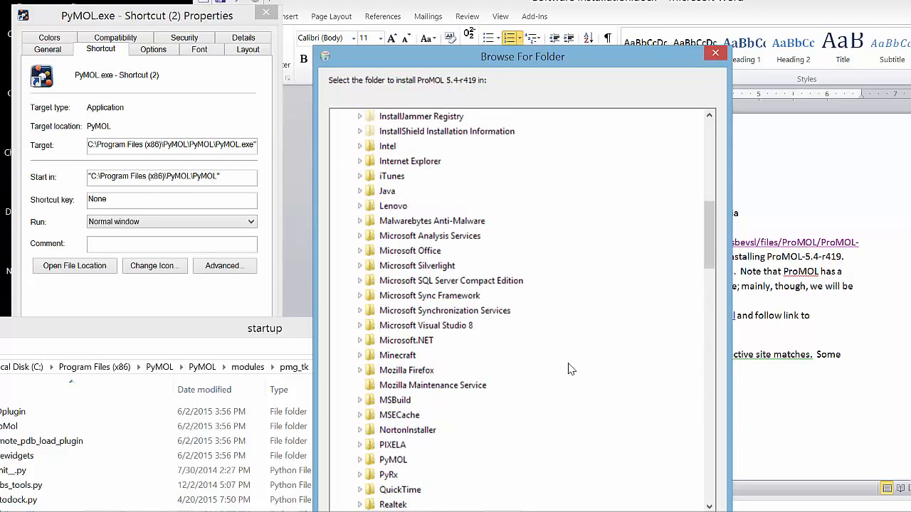
pyautogui.scroll(-1, 569, 369)
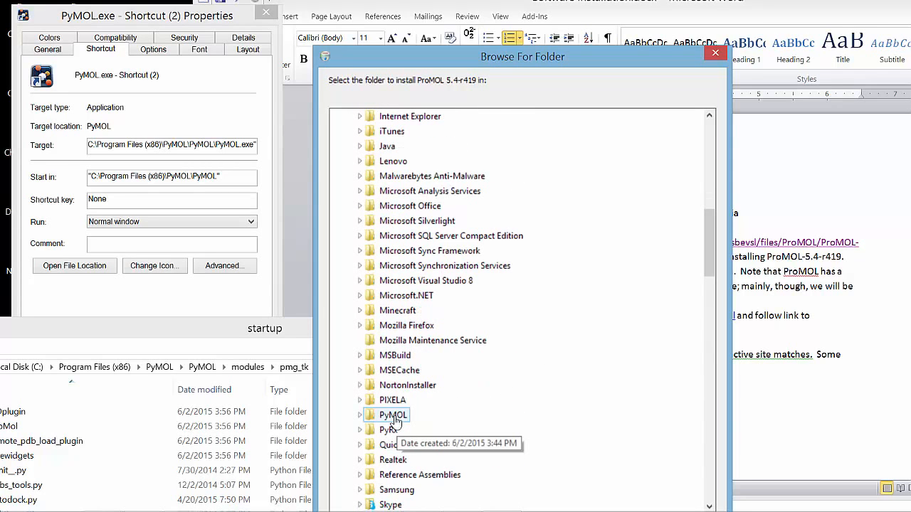
# Choose PyMOL\PyMOL\modules\pmg_tk\startup under Program Files (x86) as the ProMOL destination folder and accept it
pyautogui.click(394, 417)
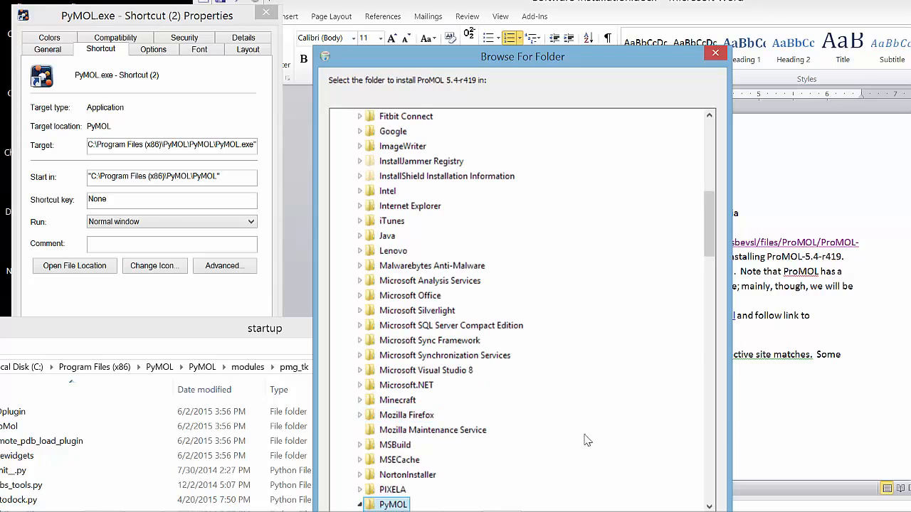
pyautogui.scroll(-3, 581, 449)
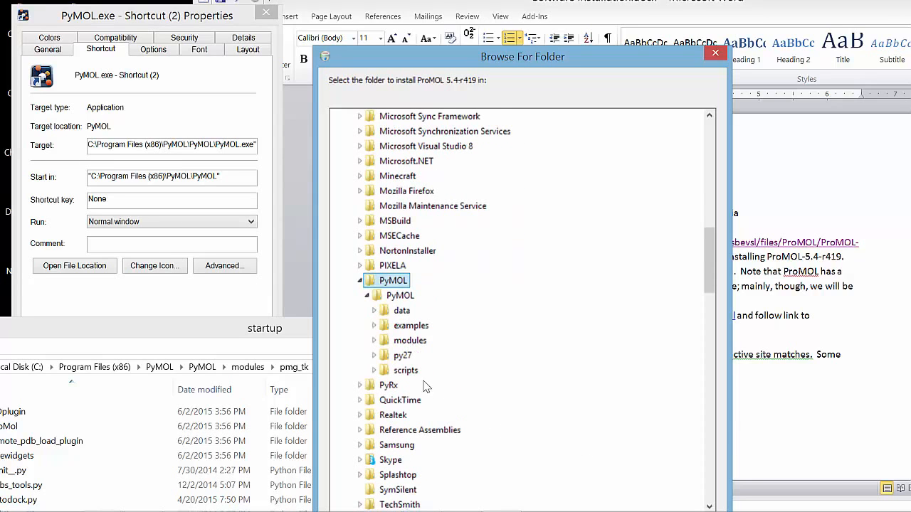
pyautogui.doubleClick(400, 340)
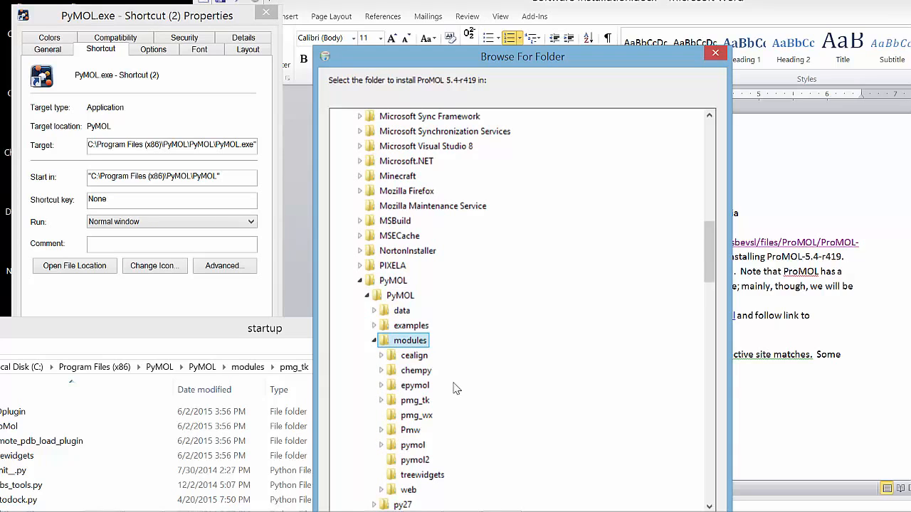
pyautogui.click(415, 400)
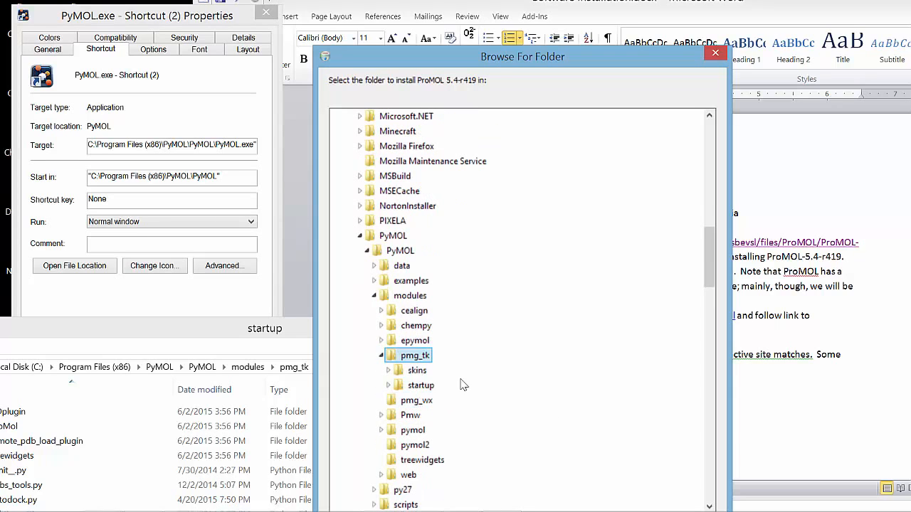
pyautogui.doubleClick(421, 385)
pyautogui.scroll(-5, 533, 370)
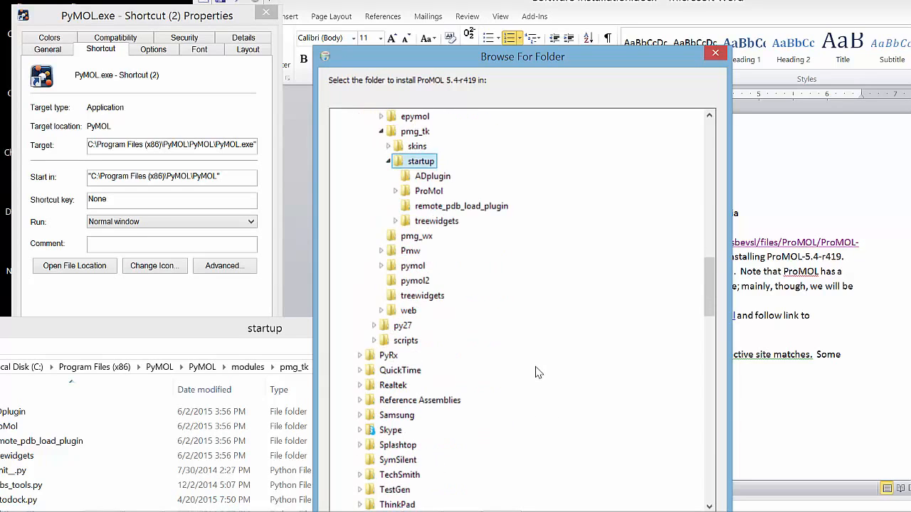
pyautogui.scroll(-4, 535, 368)
pyautogui.moveTo(526, 58); pyautogui.dragTo(439, 11)
pyautogui.click(545, 484)
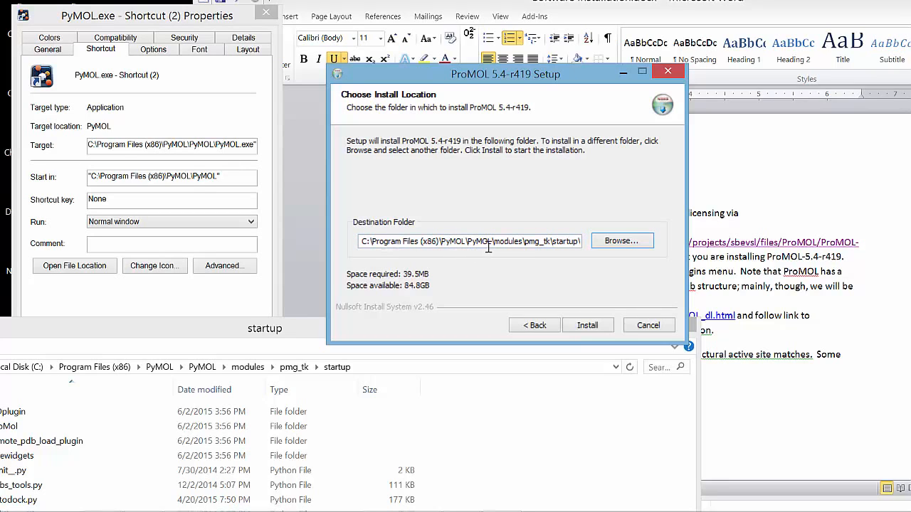
# Check the end of the destination path, install ProMOL 5.4-r419 there, and finish the setup wizard
pyautogui.click(580, 243)
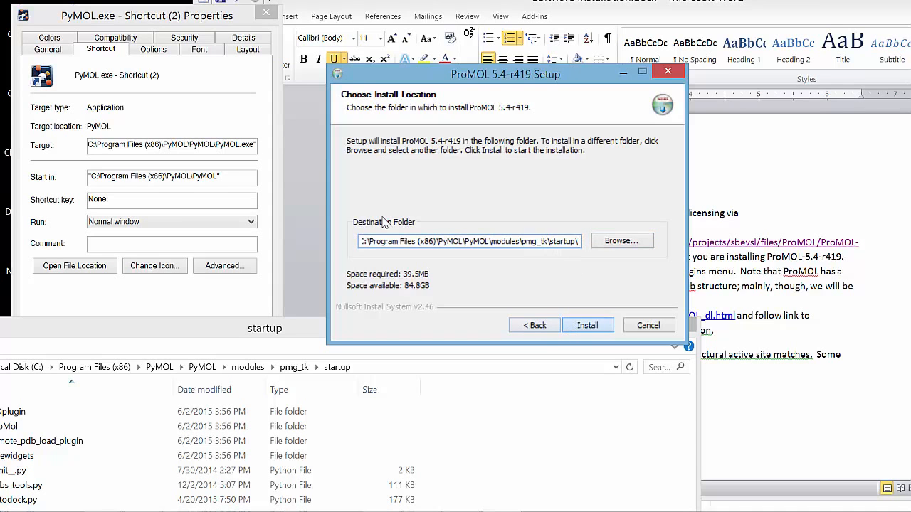
pyautogui.press('Return')
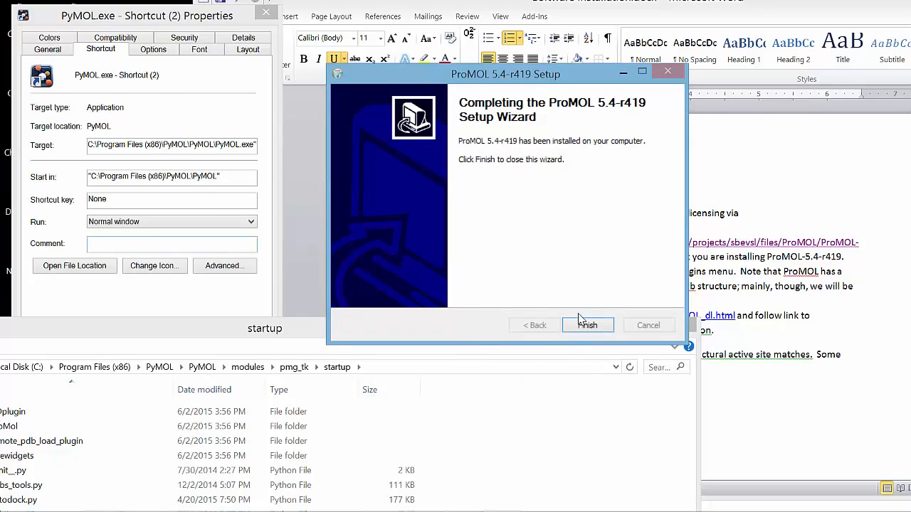
pyautogui.click(581, 322)
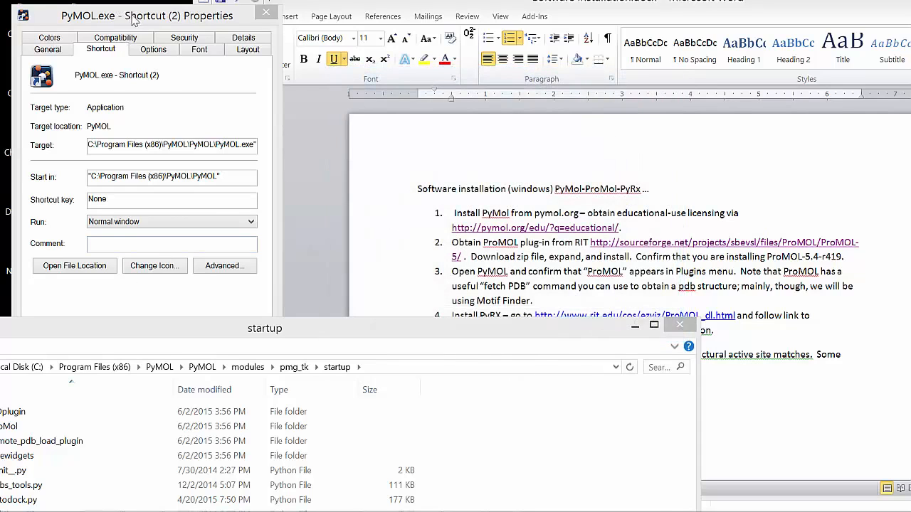
# Close the PyMOL shortcut's properties and the startup folder window
pyautogui.moveTo(133, 20); pyautogui.dragTo(504, 202)
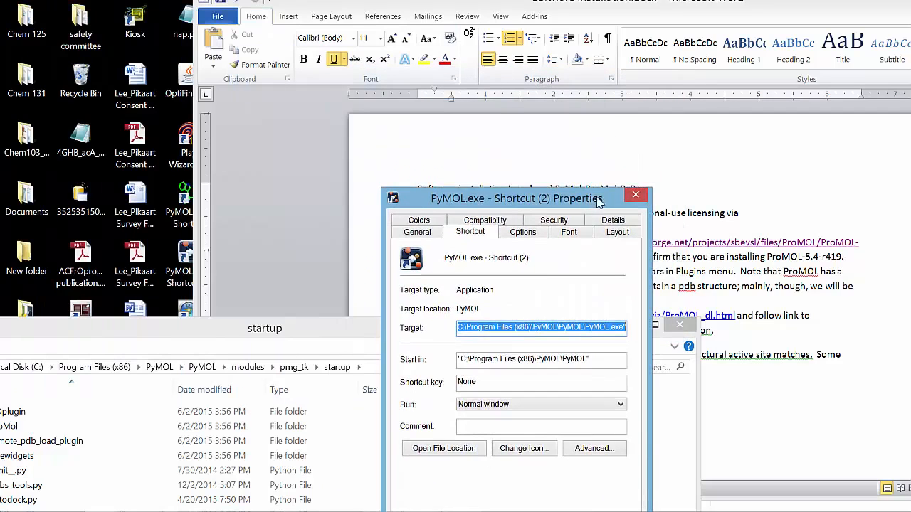
pyautogui.click(634, 197)
pyautogui.moveTo(333, 326); pyautogui.dragTo(468, 291)
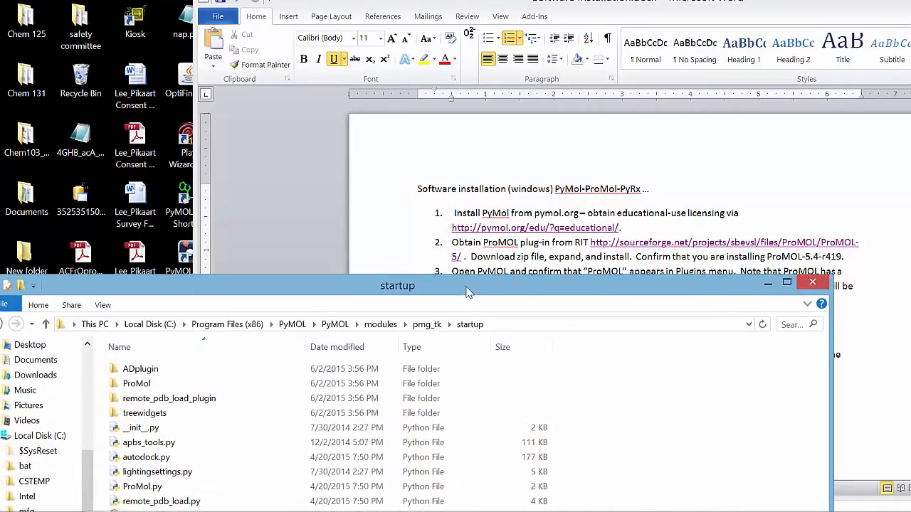
pyautogui.click(812, 283)
# Close the PyMOL session that is already running and move the Word document clear of the desktop icons
pyautogui.moveTo(398, 3); pyautogui.dragTo(388, 192)
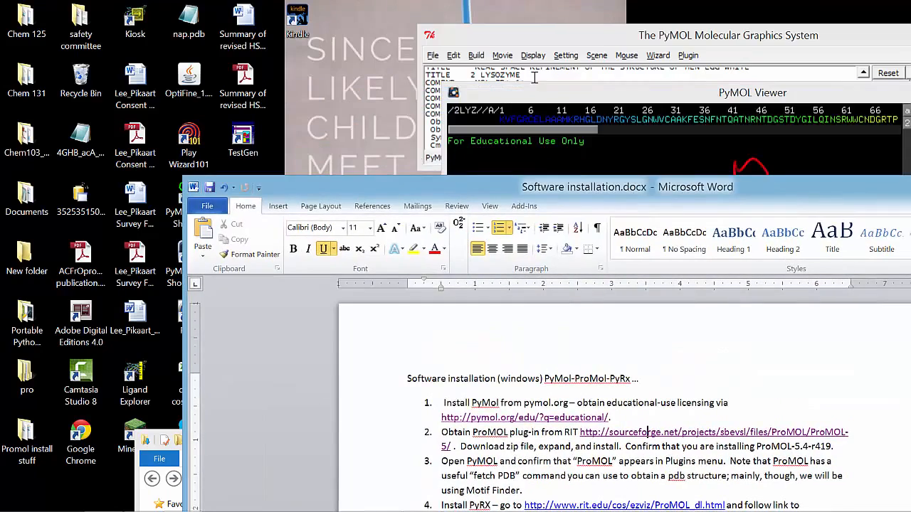
pyautogui.moveTo(583, 44); pyautogui.dragTo(320, 56)
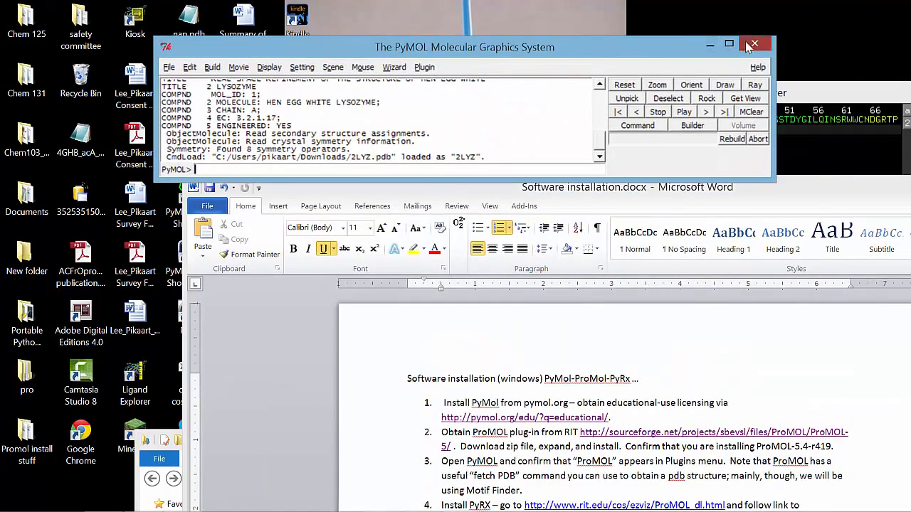
pyautogui.click(753, 45)
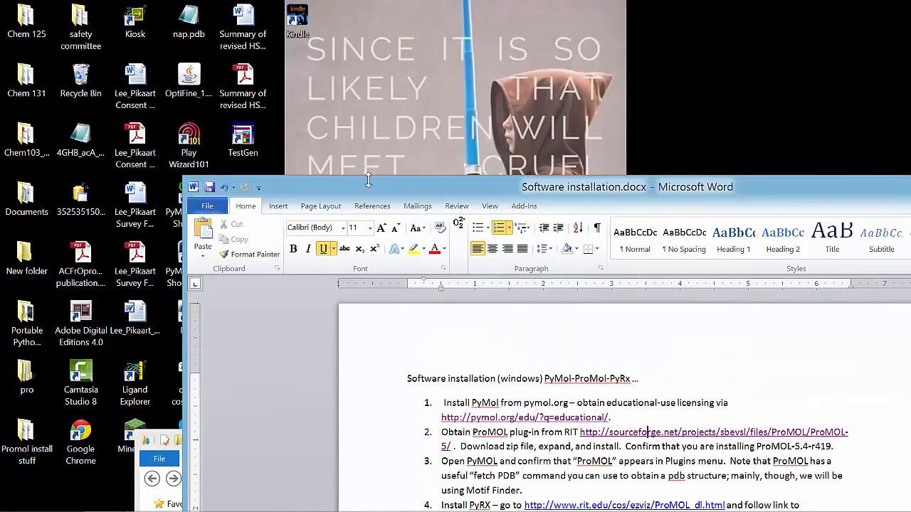
pyautogui.moveTo(370, 186); pyautogui.dragTo(535, 74)
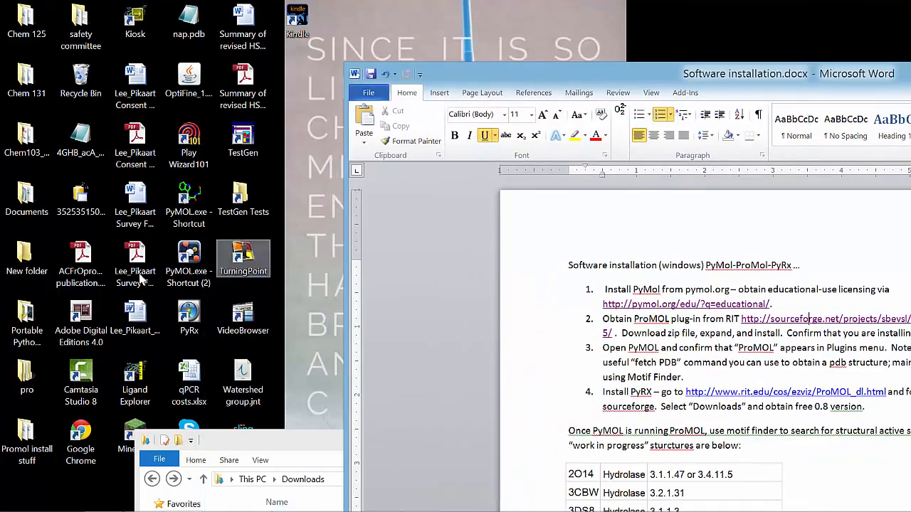
# Restart PyMOL from the PyMOL.exe - Shortcut (2) desktop icon and launch the ProMol 5.4-r419 plugin
pyautogui.doubleClick(194, 251)
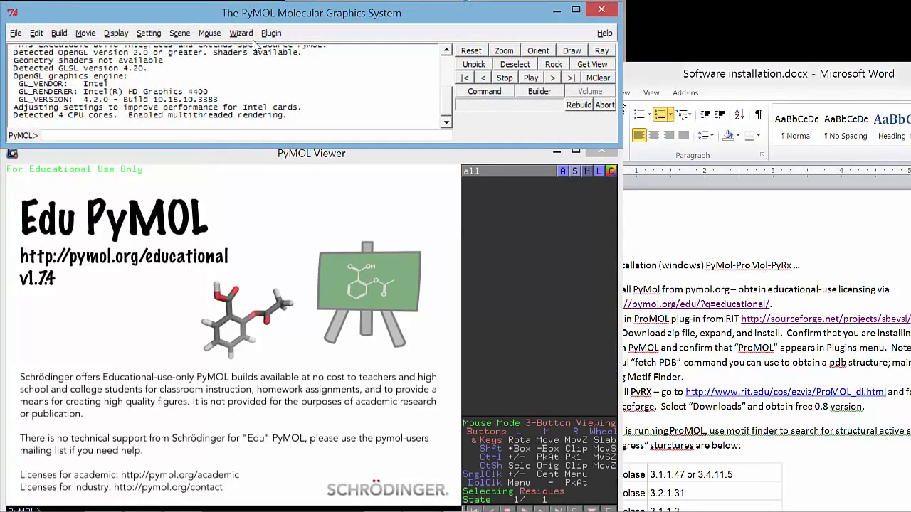
pyautogui.moveTo(249, 164); pyautogui.dragTo(367, 159)
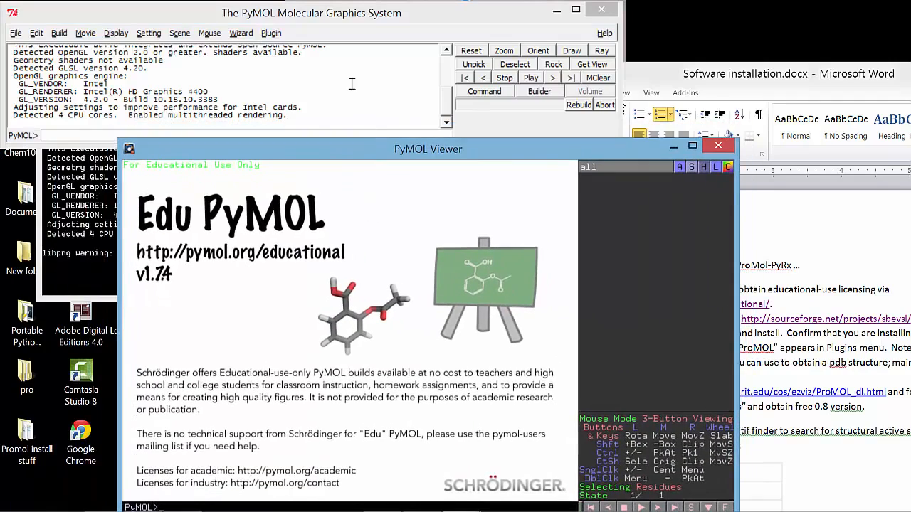
pyautogui.click(273, 34)
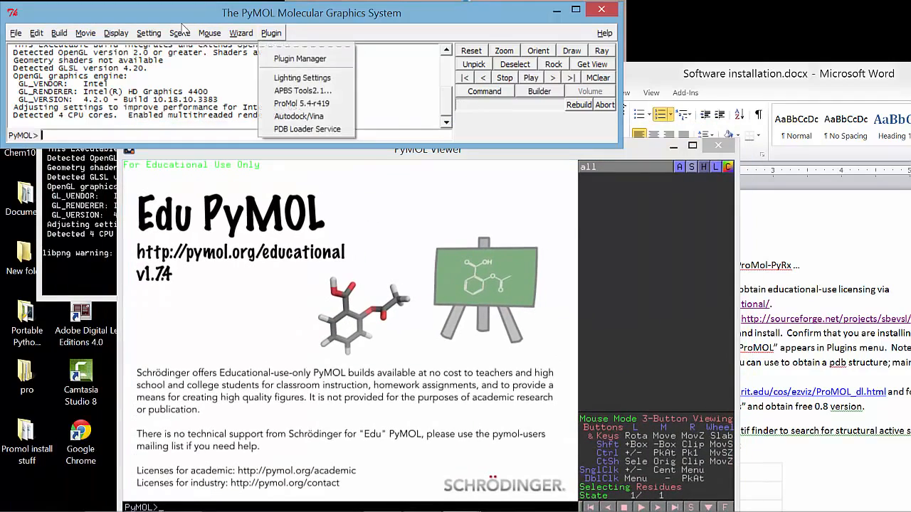
pyautogui.click(309, 103)
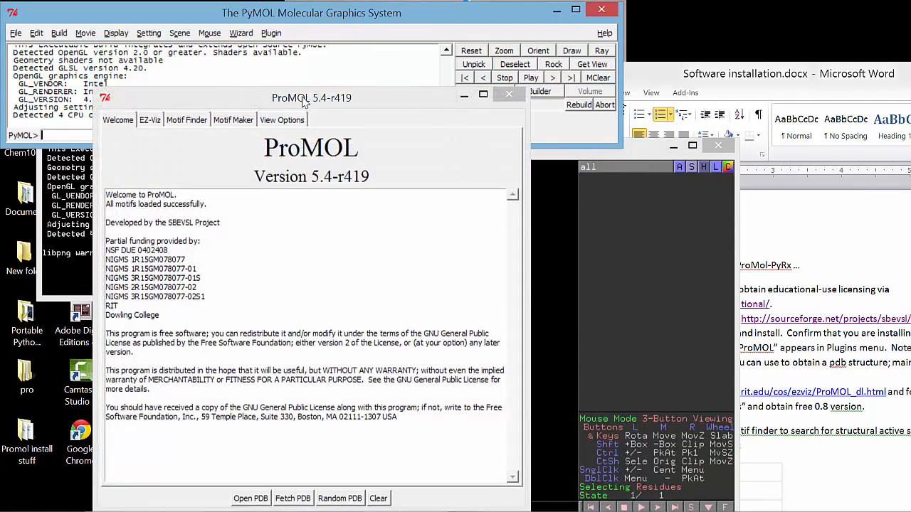
# Arrange the ProMOL window and the PyMOL Viewer so that both can be used alongside the main PyMOL window
pyautogui.moveTo(371, 94); pyautogui.dragTo(708, 6)
pyautogui.click(239, 157)
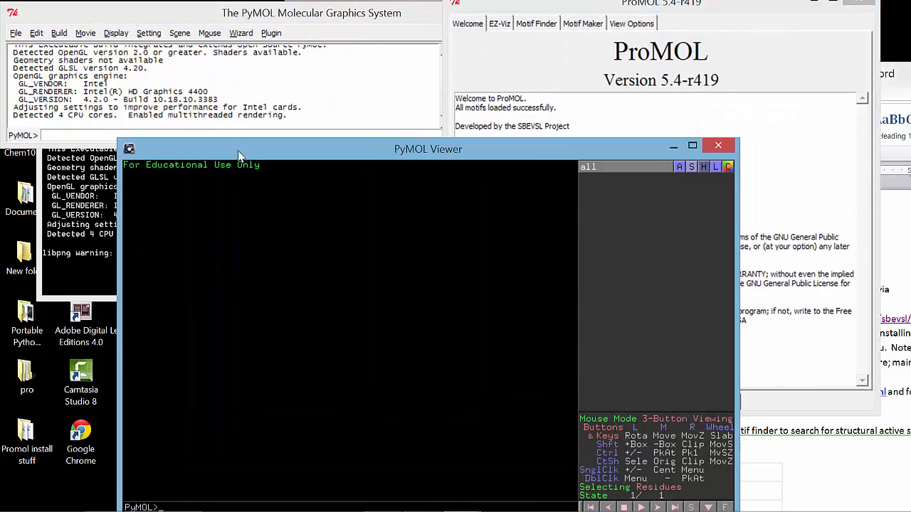
pyautogui.moveTo(237, 147); pyautogui.dragTo(119, 154)
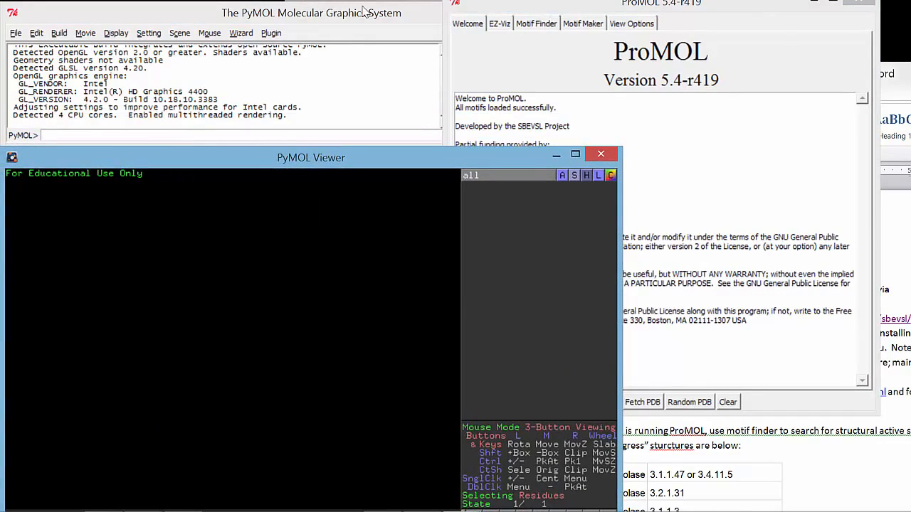
pyautogui.moveTo(544, 10); pyautogui.dragTo(491, 30)
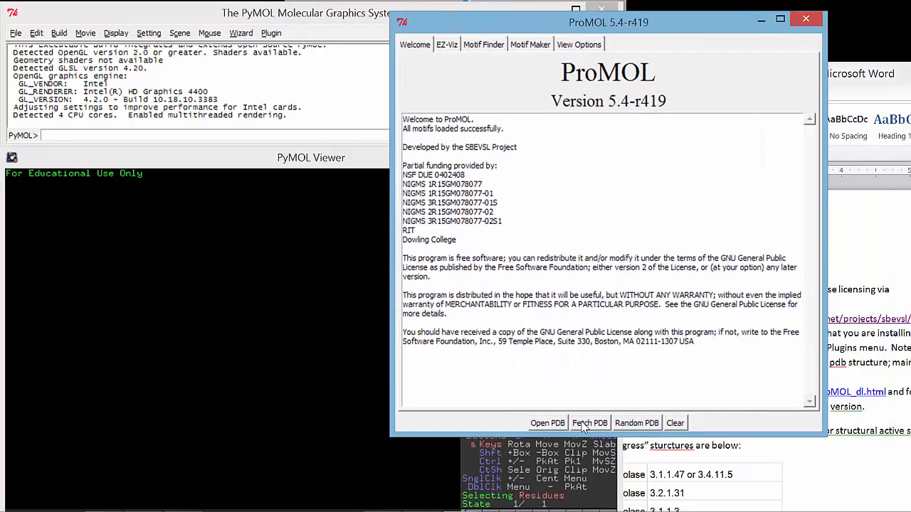
# View ProMOL's Fetch PDB code prompt, cancel it without entering a code, and display the Motif Finder controls
pyautogui.click(587, 424)
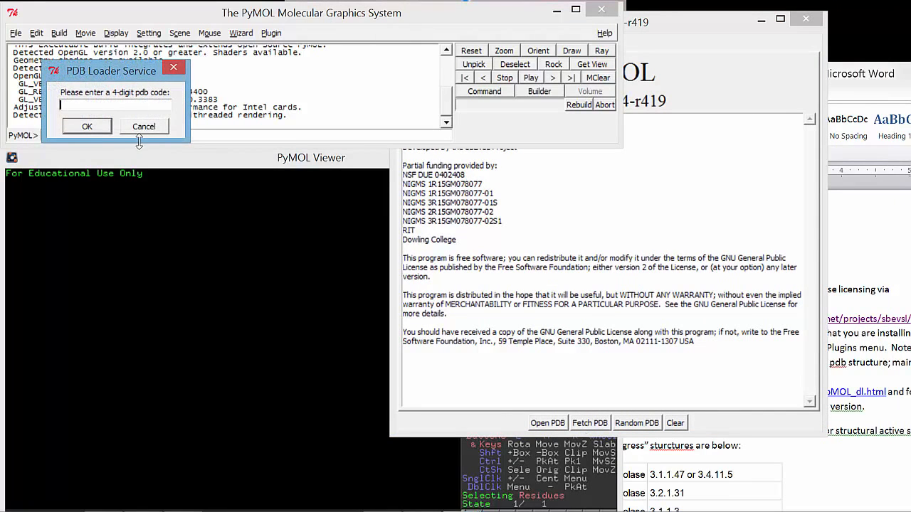
pyautogui.click(141, 130)
pyautogui.click(614, 217)
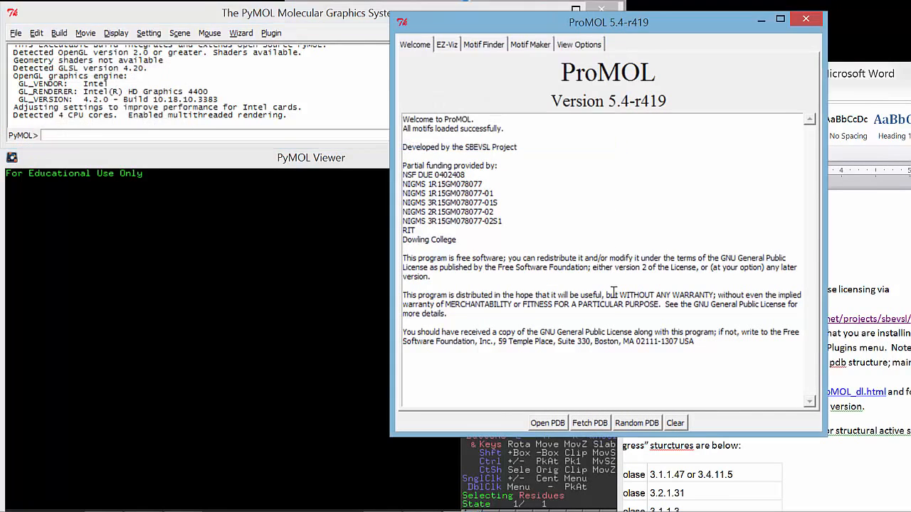
pyautogui.click(484, 44)
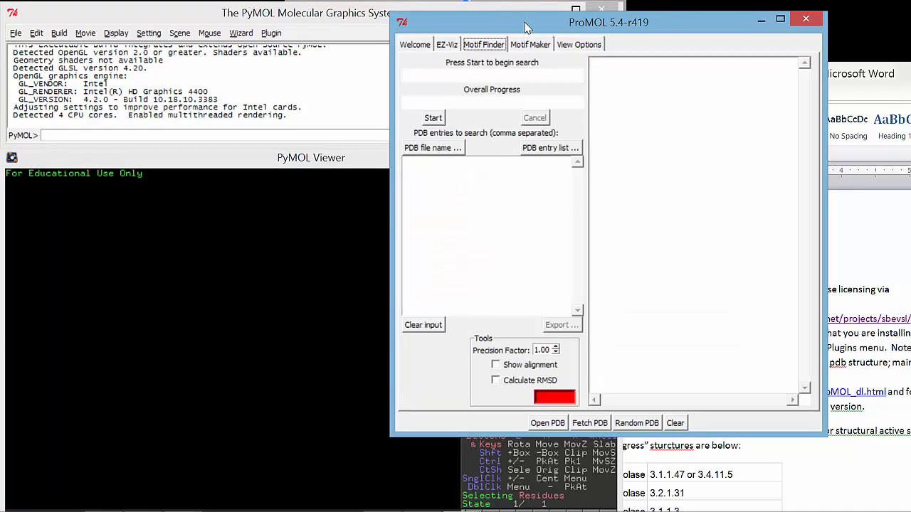
pyautogui.moveTo(527, 22); pyautogui.dragTo(529, 30)
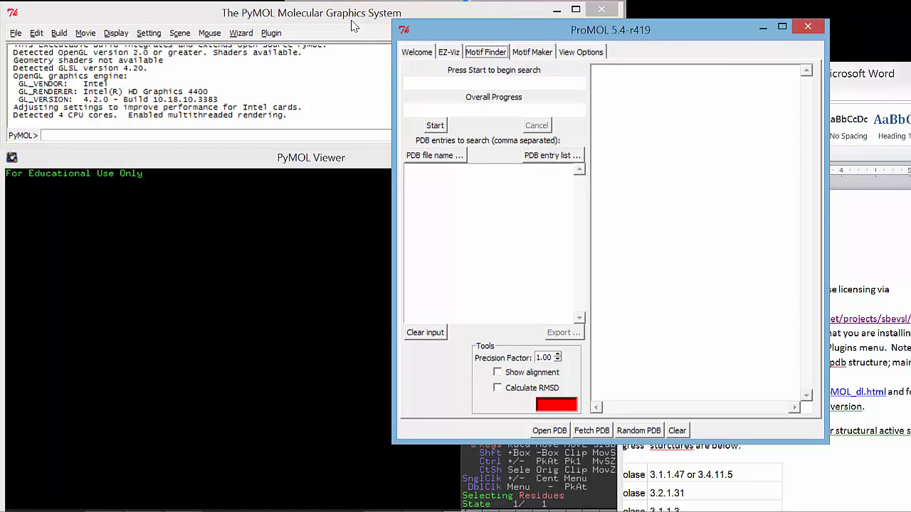
# Bring the Software installation document forward and review its work-in-progress hydrolase structures and suggested trypsin example for a motif search
pyautogui.moveTo(526, 30); pyautogui.dragTo(503, 37)
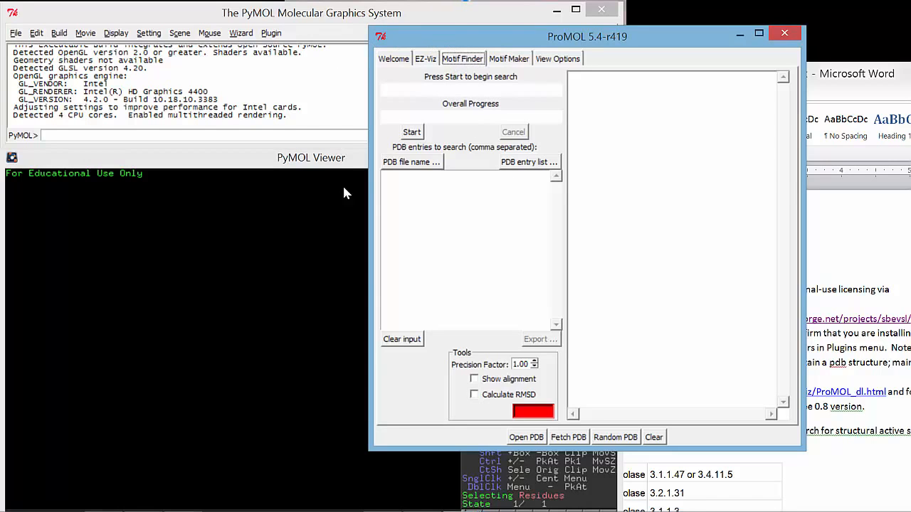
pyautogui.click(407, 179)
pyautogui.click(854, 246)
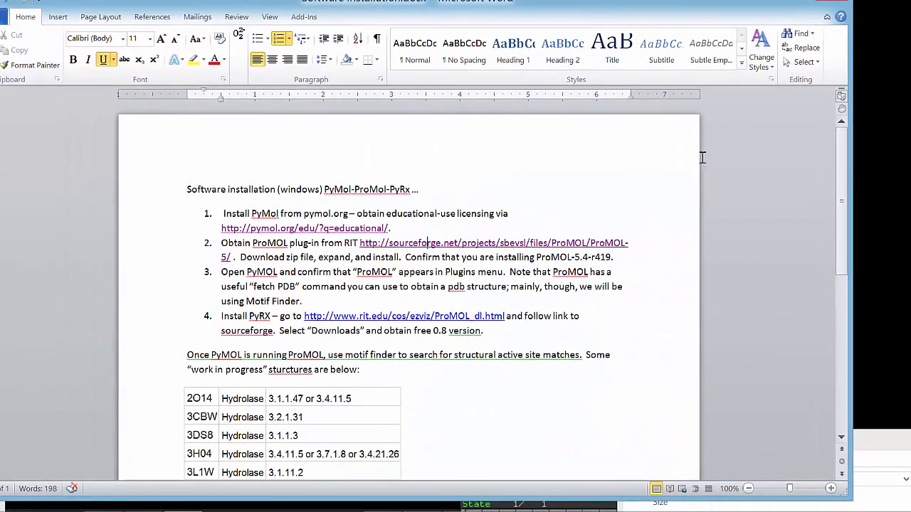
pyautogui.scroll(-5, 522, 422)
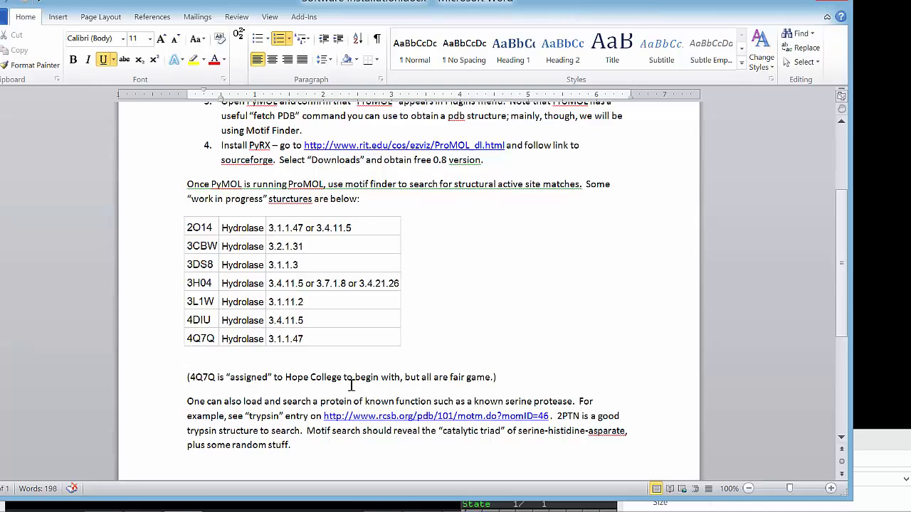
pyautogui.moveTo(440, 0); pyautogui.dragTo(491, 18)
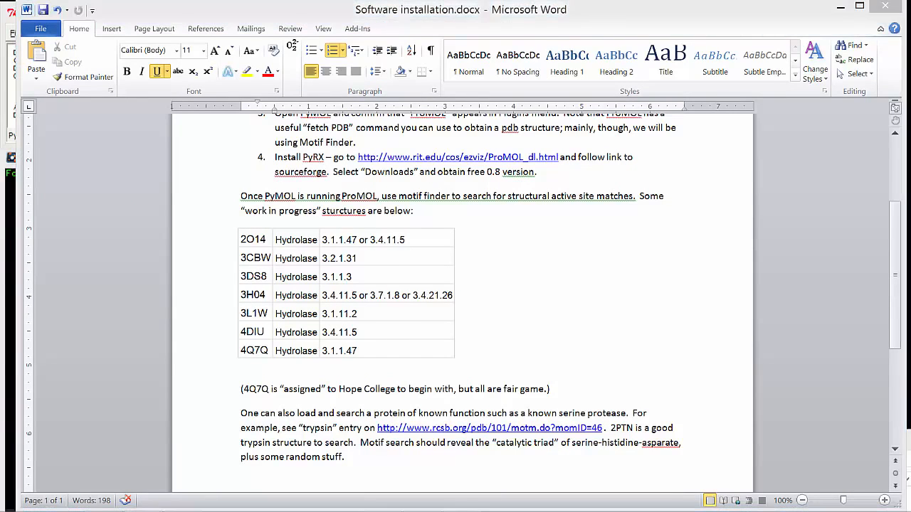
# Switch to the browser's Proteopedia Trypsin page and examine its ligand interaction diagram and Catalytic Triad figure, finishing back at the Word document
pyautogui.moveTo(910, 114); pyautogui.dragTo(413, 14)
pyautogui.scroll(-1, 382, 259)
pyautogui.scroll(-4, 382, 260)
pyautogui.scroll(2, 382, 260)
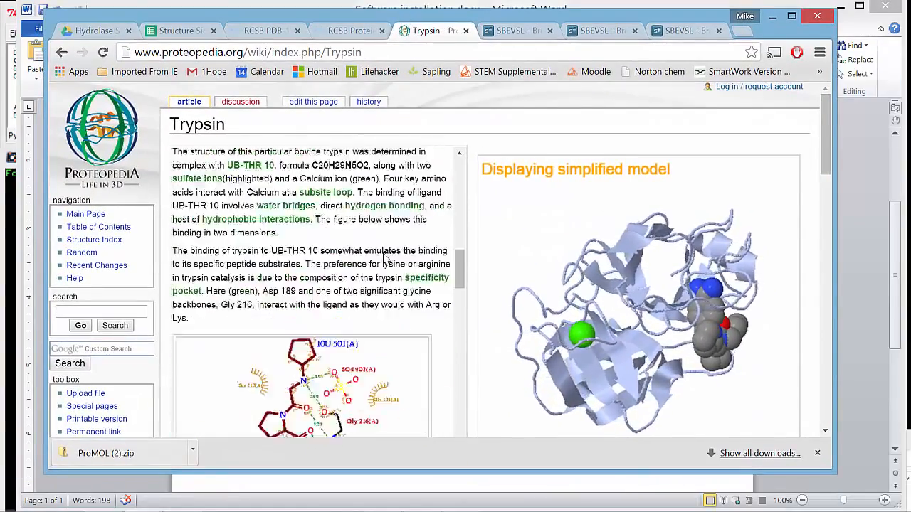
pyautogui.scroll(-3, 383, 260)
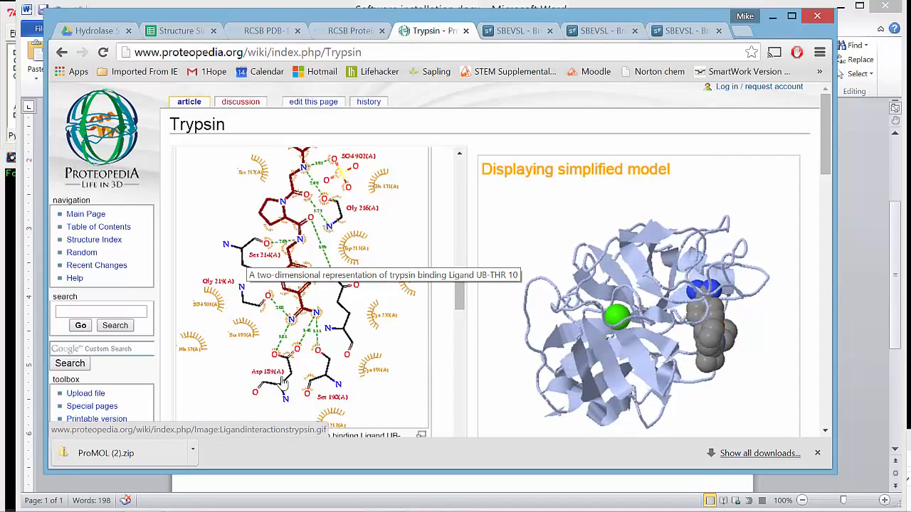
pyautogui.scroll(-2, 459, 316)
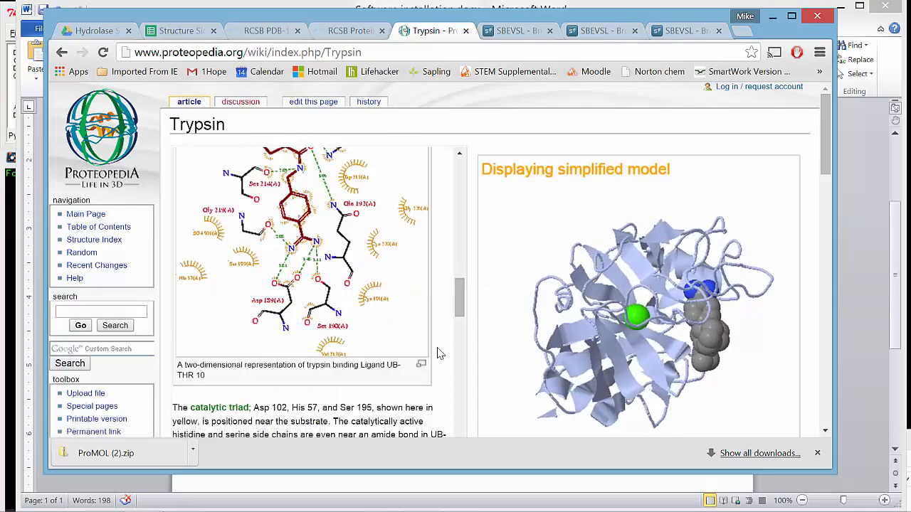
pyautogui.scroll(-5, 384, 347)
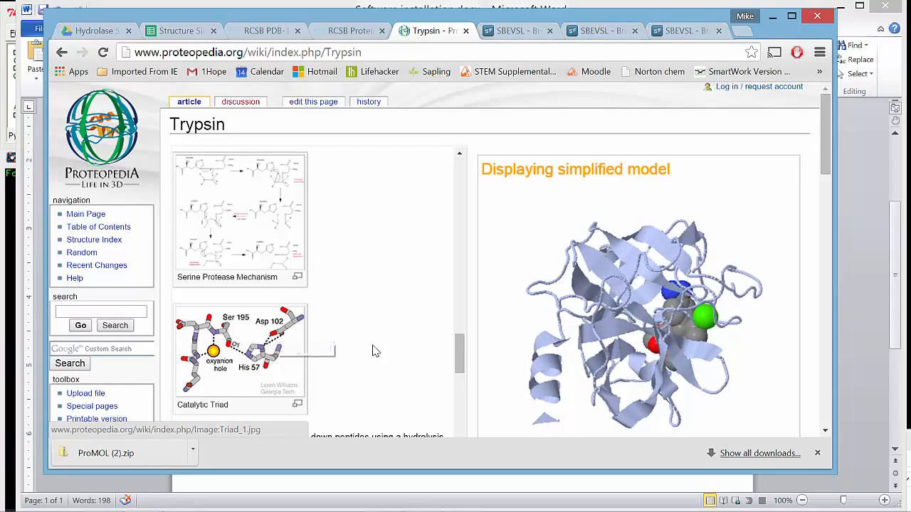
pyautogui.moveTo(331, 18); pyautogui.dragTo(326, 60)
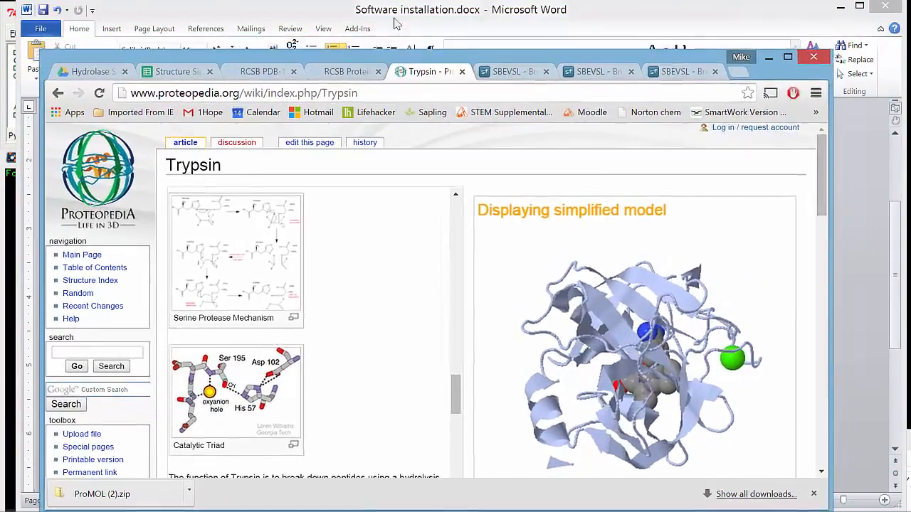
pyautogui.moveTo(395, 23); pyautogui.dragTo(498, 14)
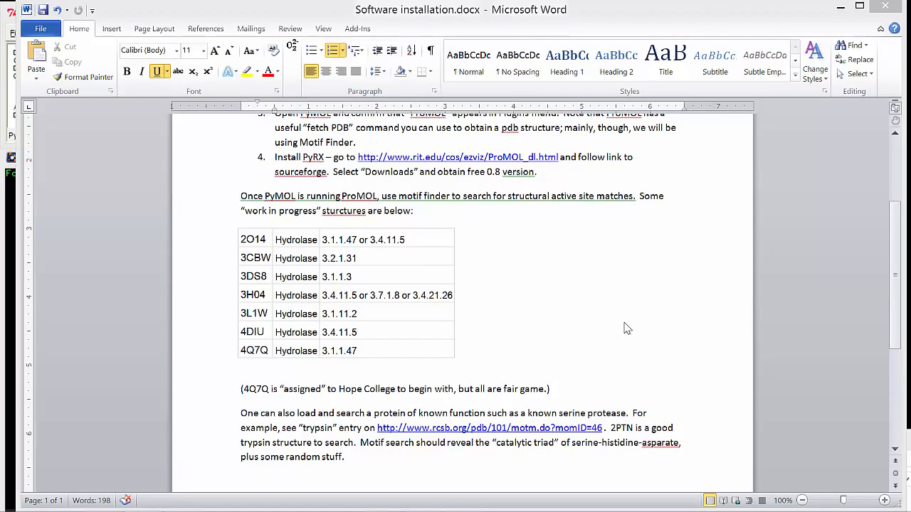
# Move the Word document out of the way and enter 2PTN as the PDB entry to search in ProMOL's Motif Finder
pyautogui.moveTo(226, 15); pyautogui.dragTo(910, 222)
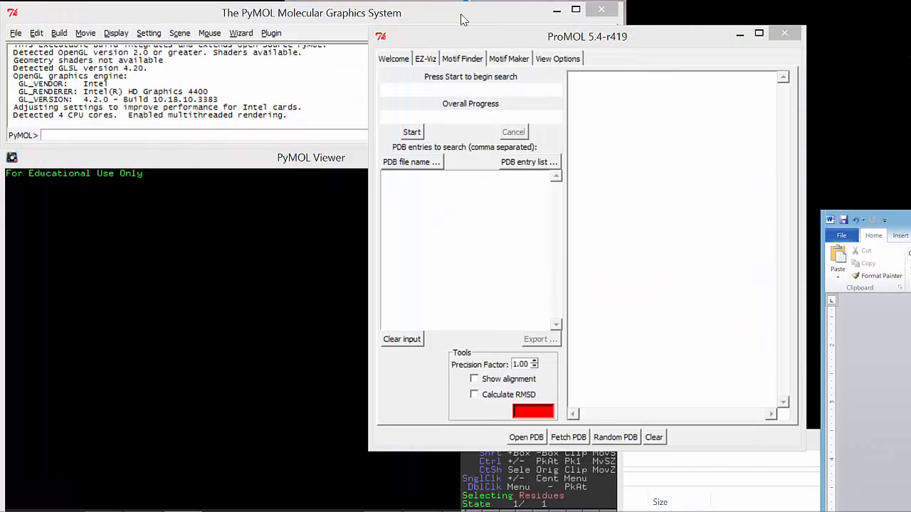
pyautogui.moveTo(464, 40); pyautogui.dragTo(335, 47)
pyautogui.click(321, 242)
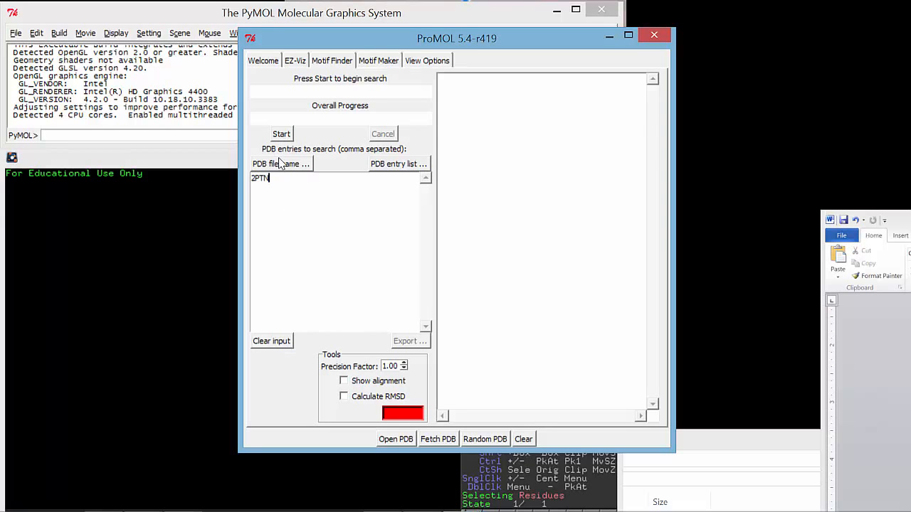
# Run the motif search on 2PTN with the results limited to EC number 3
pyautogui.click(282, 135)
pyautogui.click(282, 133)
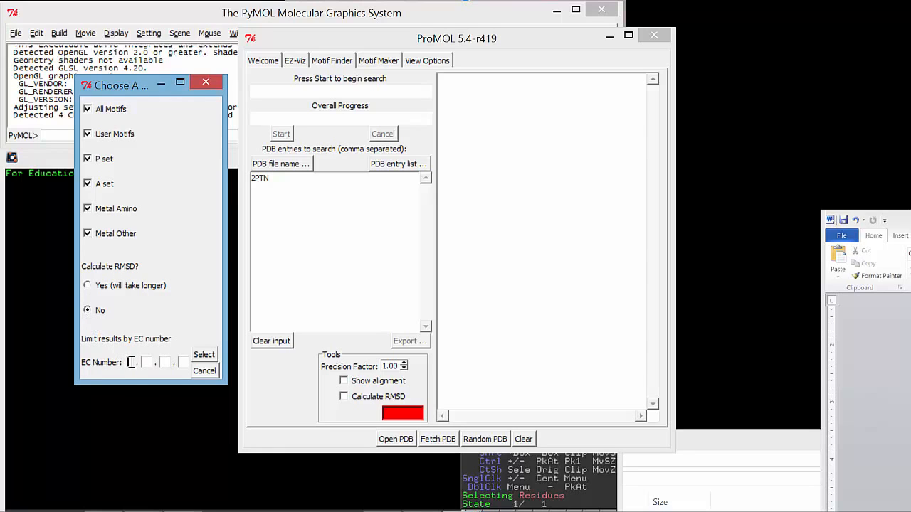
pyautogui.write('3')
pyautogui.write('3')
pyautogui.click(209, 355)
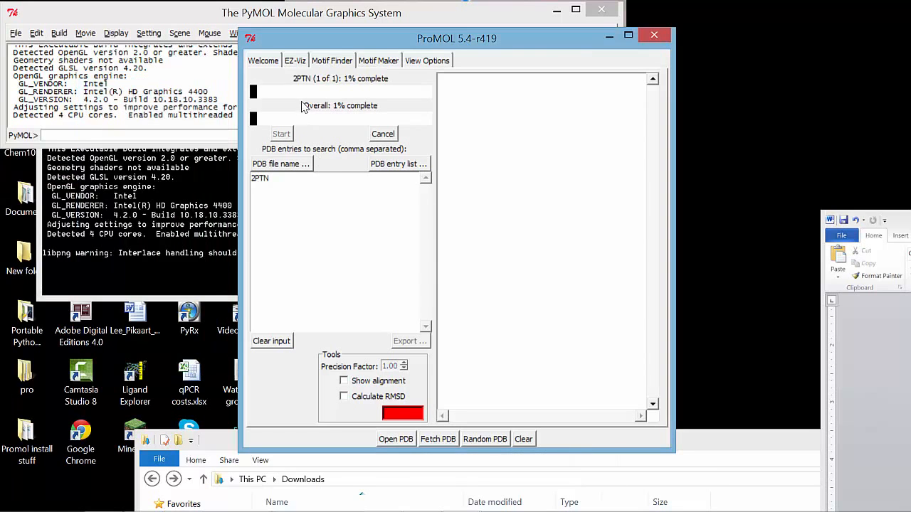
pyautogui.moveTo(277, 44); pyautogui.dragTo(212, 43)
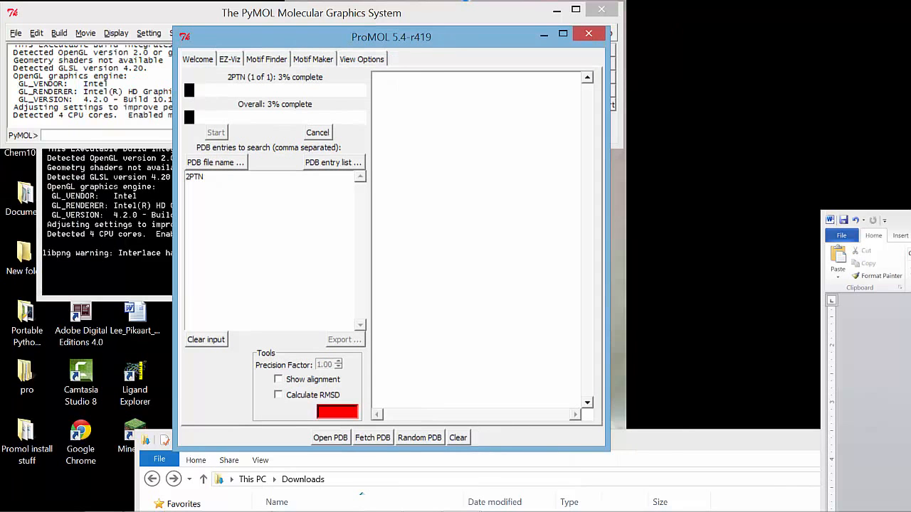
pyautogui.moveTo(473, 45); pyautogui.dragTo(283, 40)
pyautogui.moveTo(673, 504)
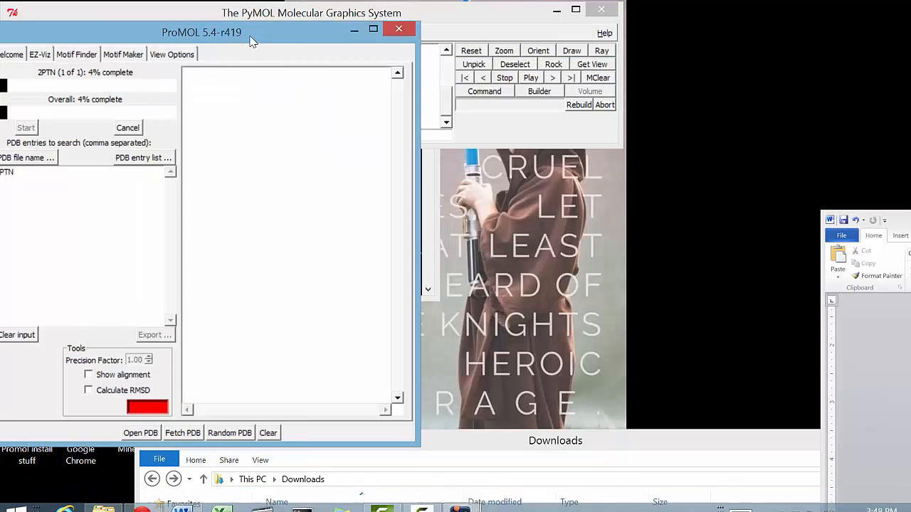
pyautogui.moveTo(333, 30); pyautogui.dragTo(715, 2)
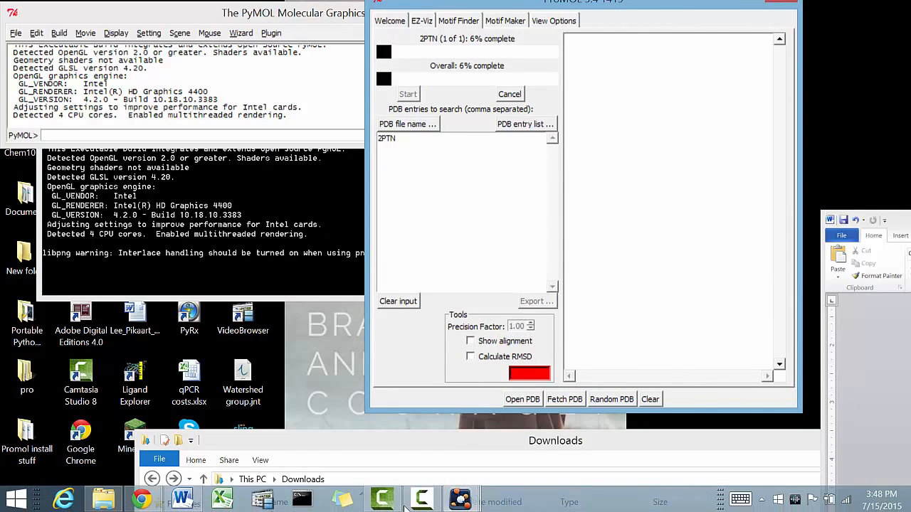
pyautogui.moveTo(395, 505)
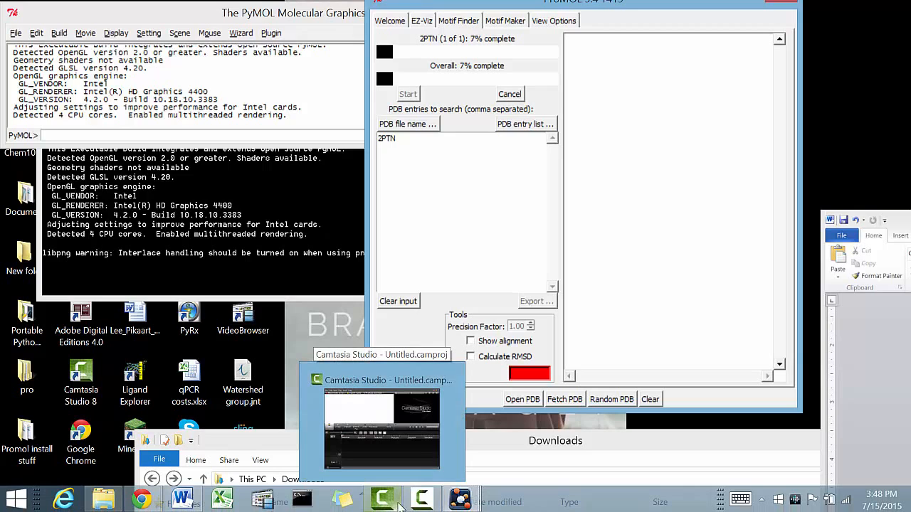
pyautogui.click(420, 501)
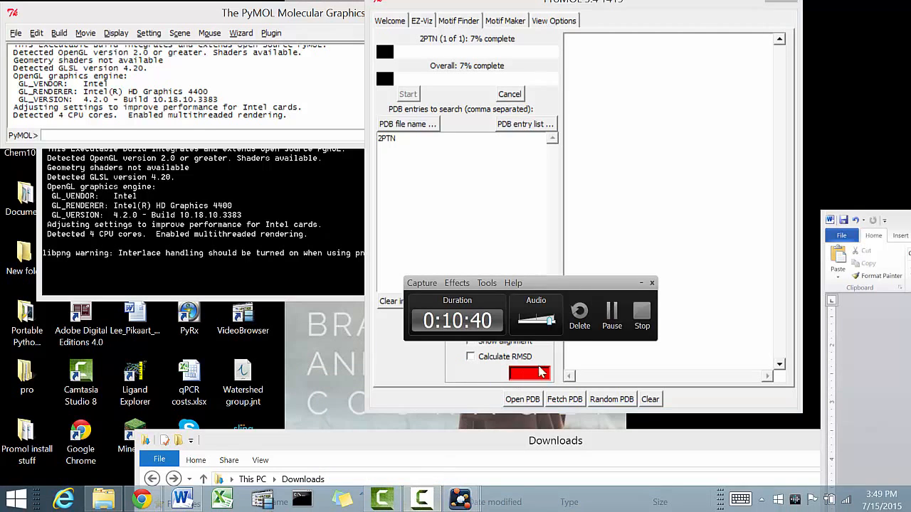
pyautogui.click(611, 315)
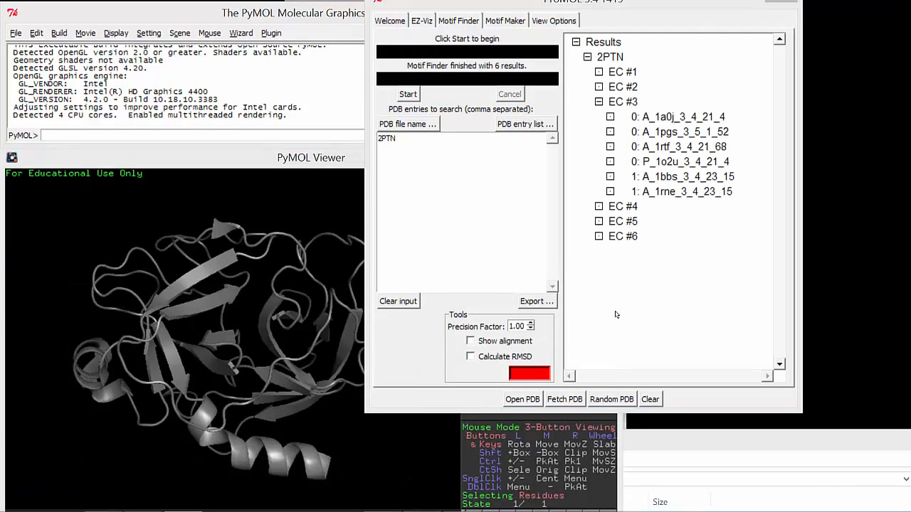
pyautogui.moveTo(390, 509)
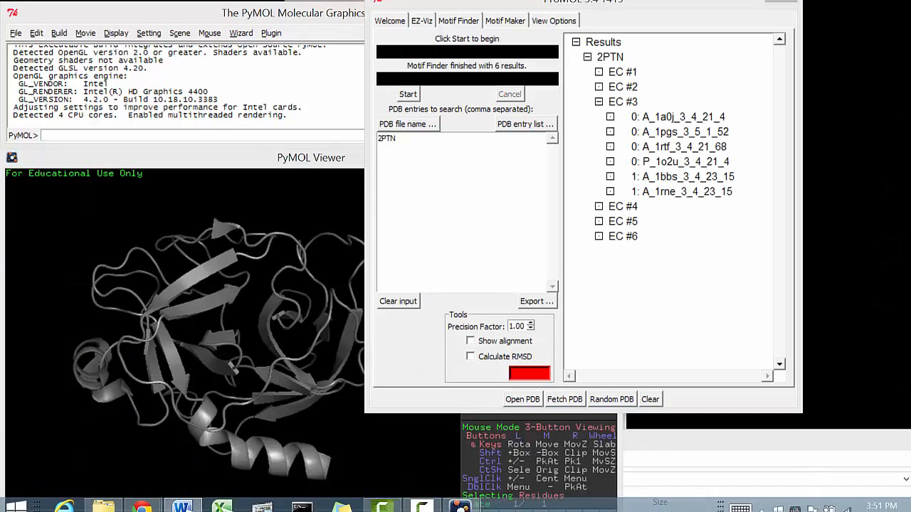
pyautogui.click(429, 501)
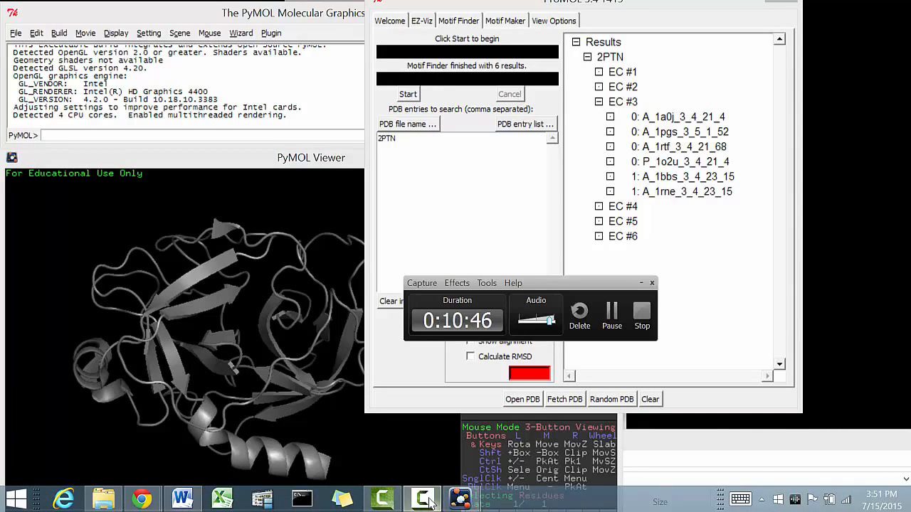
pyautogui.click(429, 502)
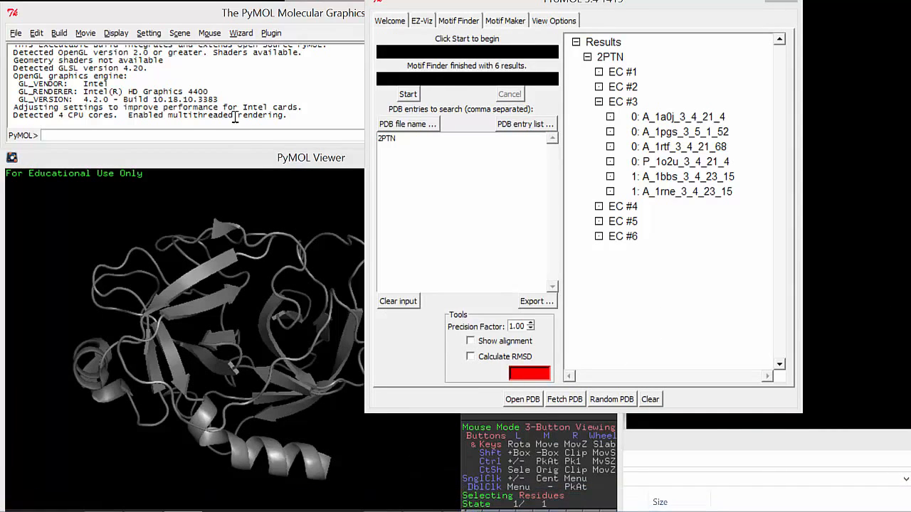
# Arrange the ProMOL results window beside the PyMOL Viewer so the 2PTN structure and the motif list can both be seen
pyautogui.moveTo(665, 6); pyautogui.dragTo(496, 43)
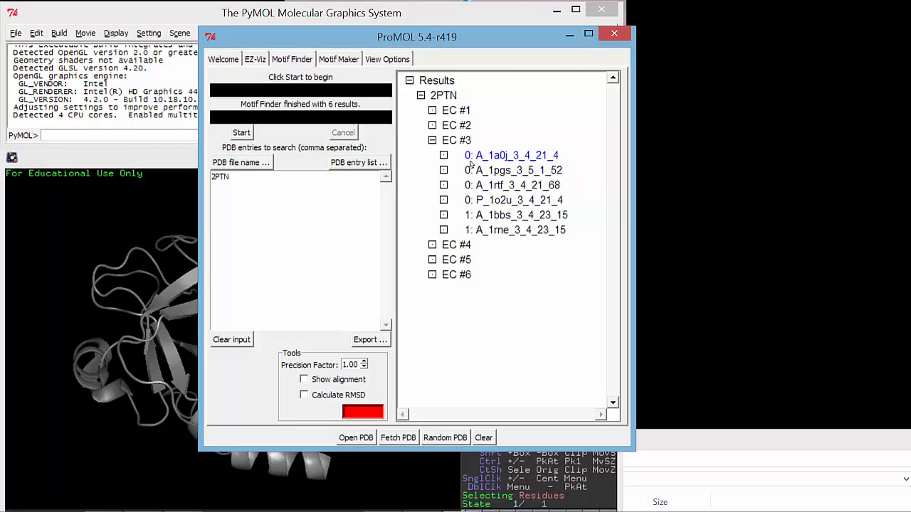
pyautogui.click(58, 215)
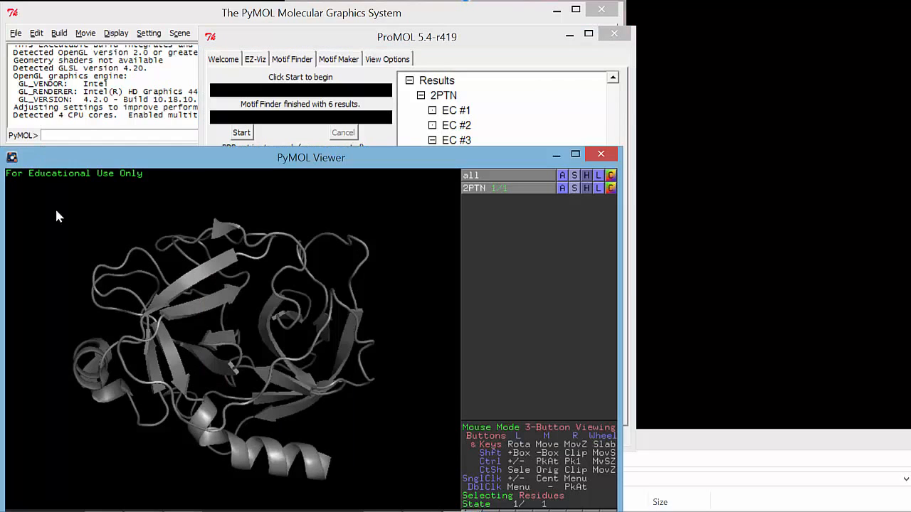
pyautogui.moveTo(282, 43); pyautogui.dragTo(569, 6)
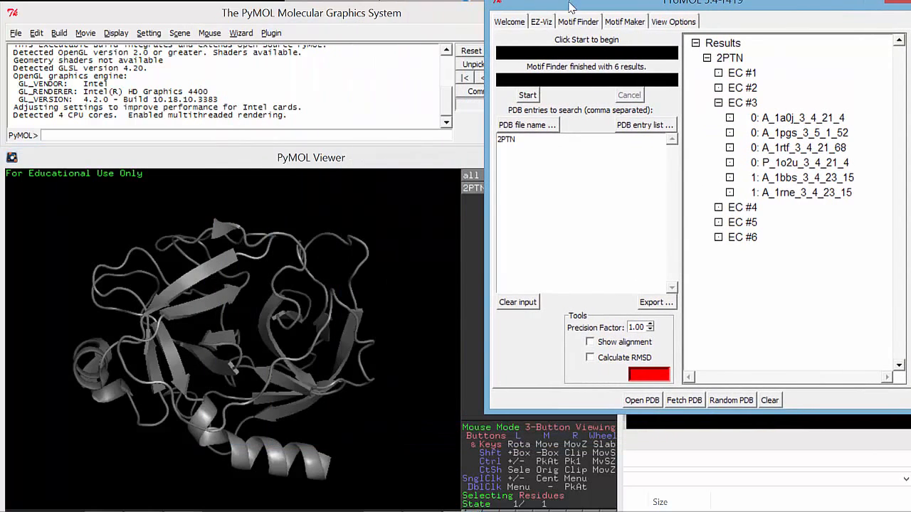
# Turn on Show alignment and inspect the A_1a0j_3_4_21_4 motif match superimposed on 2PTN
pyautogui.click(590, 342)
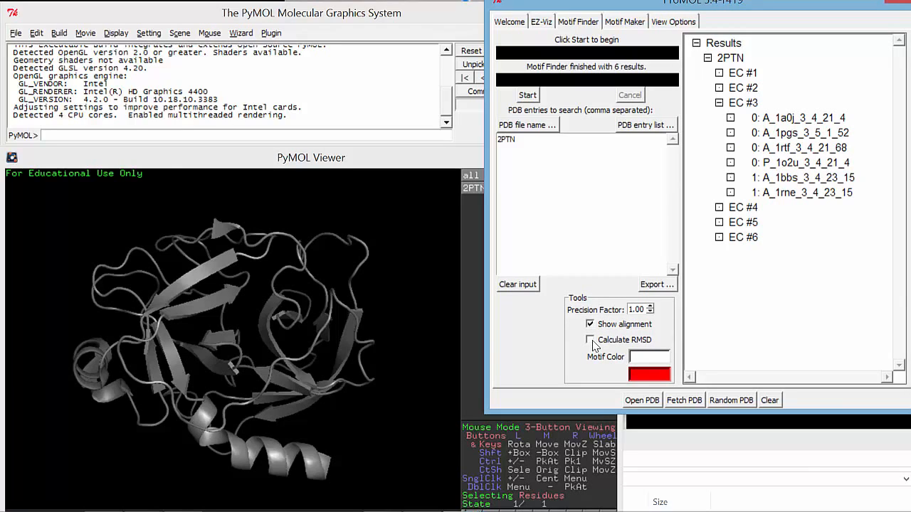
pyautogui.click(776, 118)
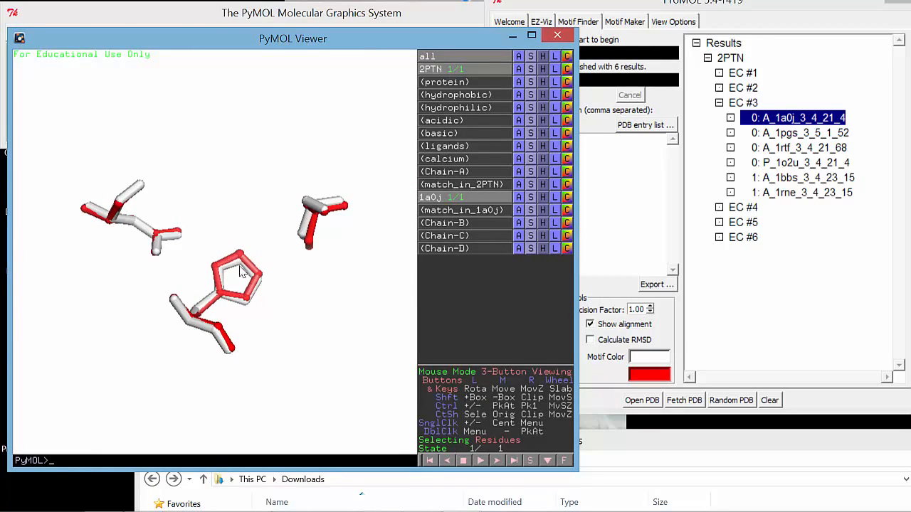
pyautogui.moveTo(243, 266); pyautogui.dragTo(217, 275)
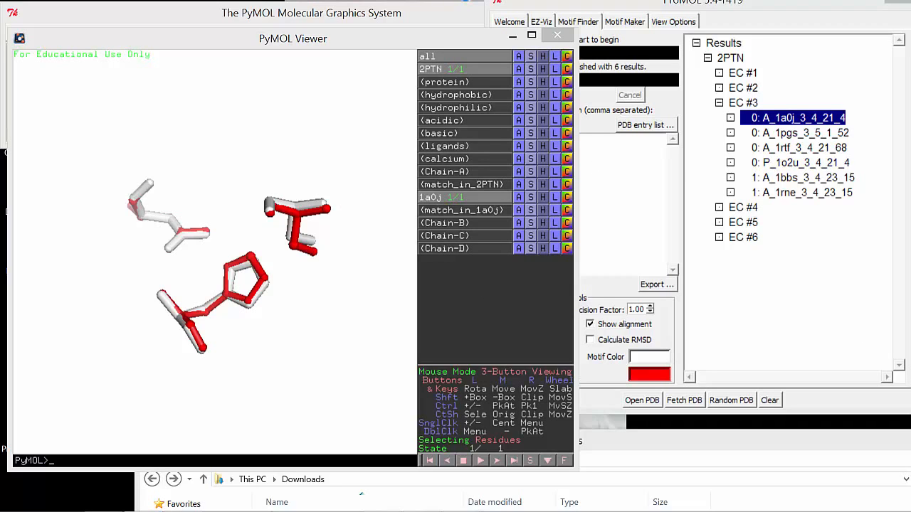
# Display the A_1pgs_3_5_1_52 motif match and inspect its alignment with 2PTN from several angles
pyautogui.click(821, 133)
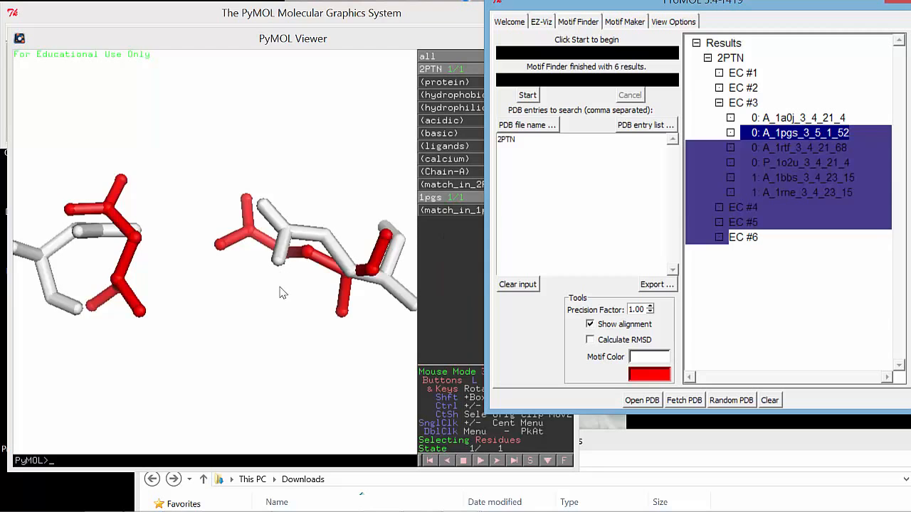
pyautogui.moveTo(187, 193); pyautogui.dragTo(279, 153, button='right')
pyautogui.moveTo(247, 217); pyautogui.dragTo(267, 331)
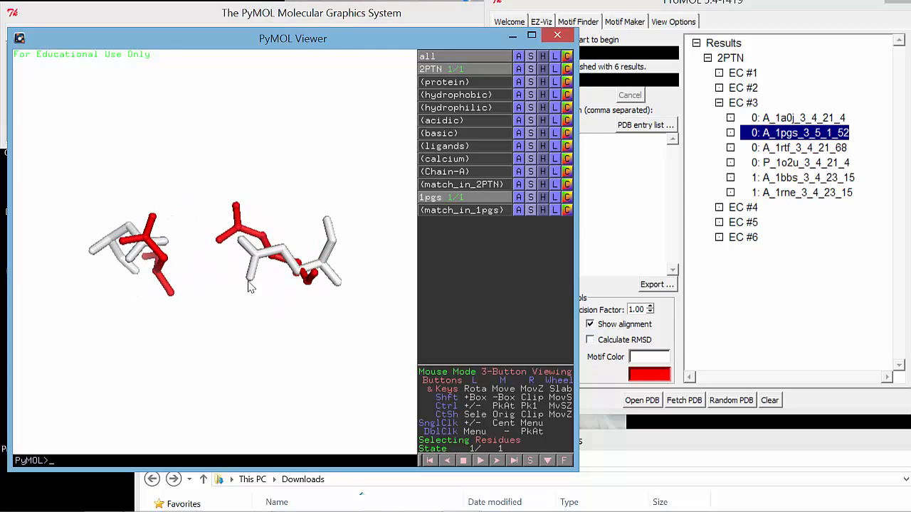
pyautogui.moveTo(282, 239); pyautogui.dragTo(244, 253)
# Display the A_1rtf_3_4_21_68 motif match aligned with 2PTN and show the 1rtf structure as a cartoon
pyautogui.click(789, 147)
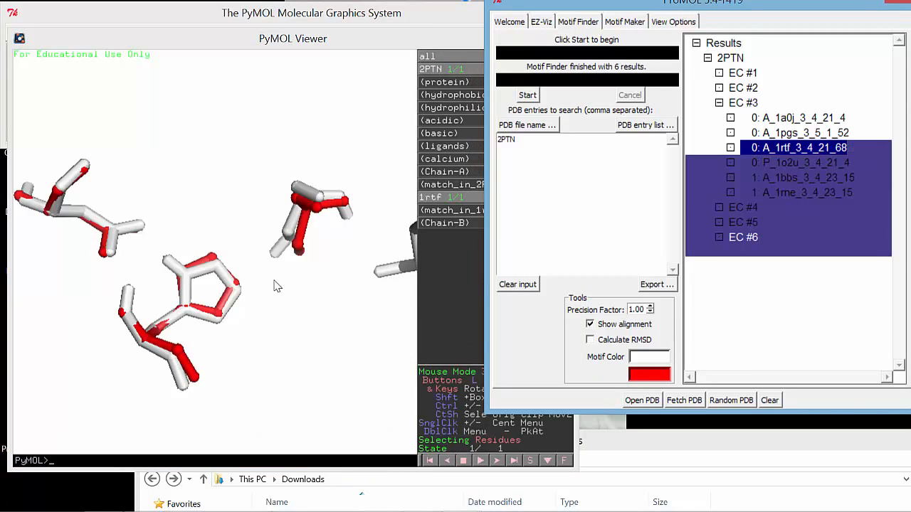
pyautogui.moveTo(274, 282); pyautogui.dragTo(276, 177, button='right')
pyautogui.moveTo(288, 255); pyautogui.dragTo(270, 273)
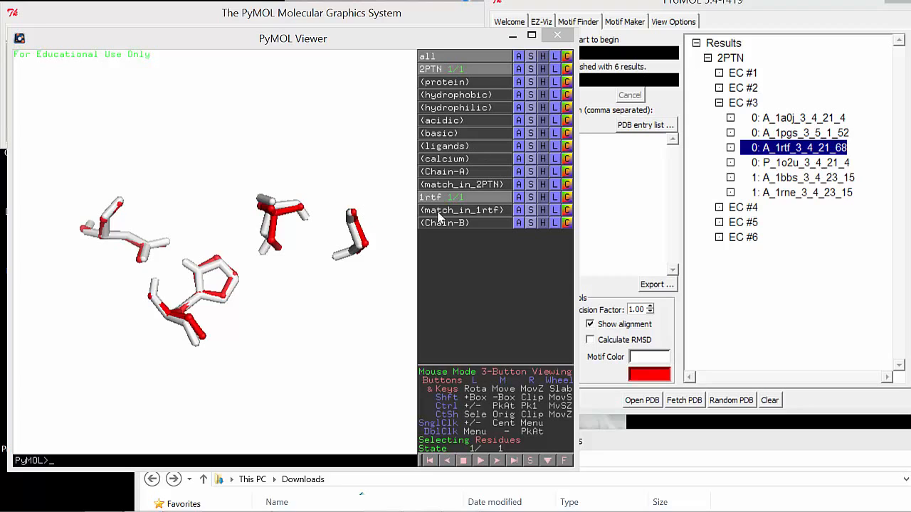
pyautogui.click(530, 198)
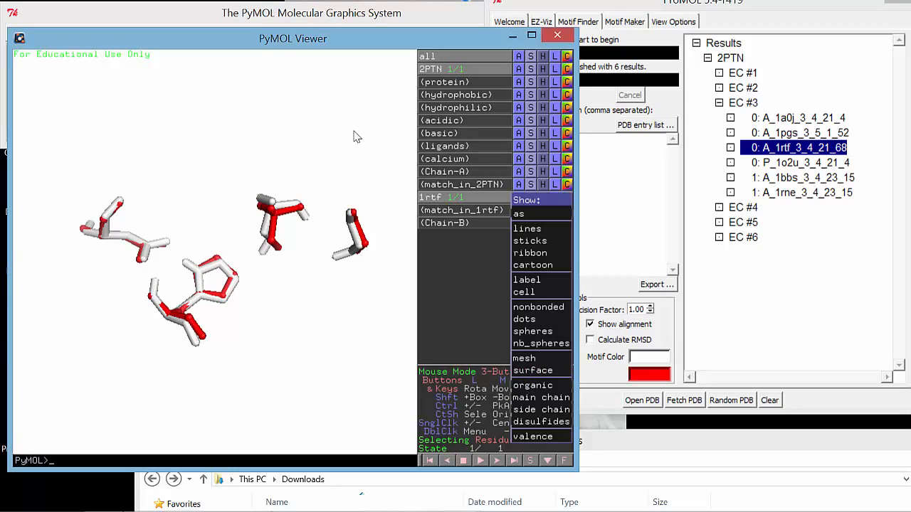
pyautogui.click(535, 265)
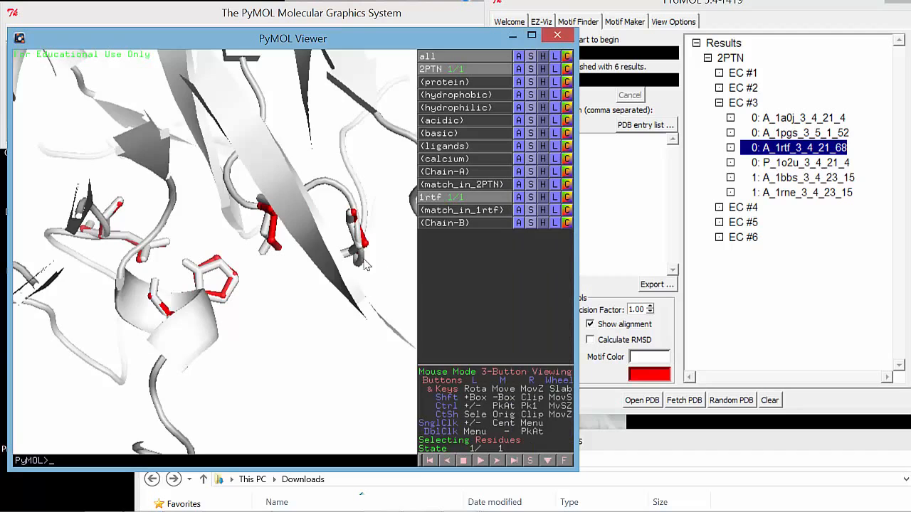
# Show the 2PTN structure as a cartoon alongside 1rtf and inspect how the two whole folds overlap
pyautogui.moveTo(294, 250); pyautogui.dragTo(325, 14, button='right')
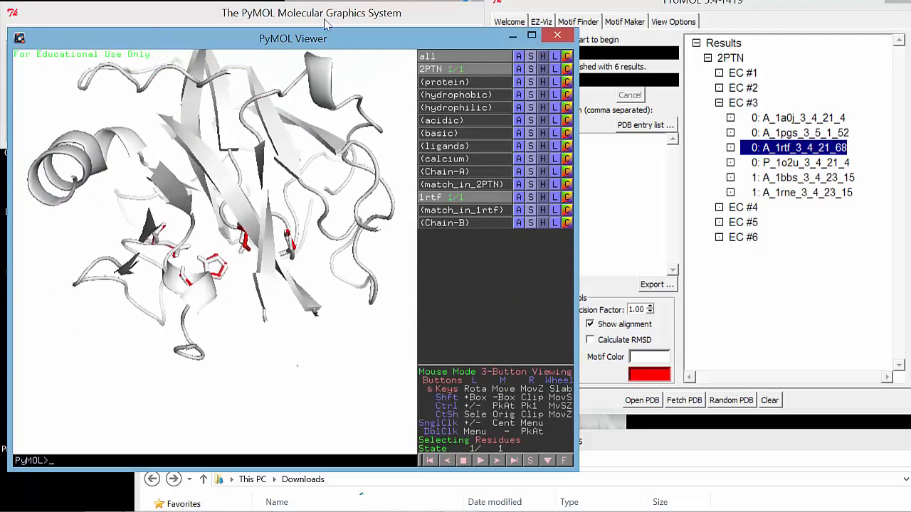
pyautogui.moveTo(329, 292); pyautogui.dragTo(331, 177, button='right')
pyautogui.scroll(5, 318, 251)
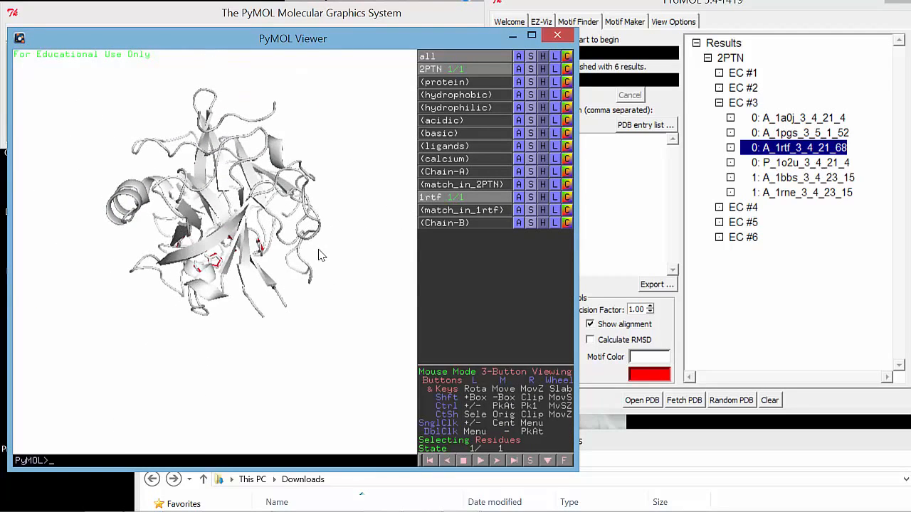
pyautogui.click(529, 199)
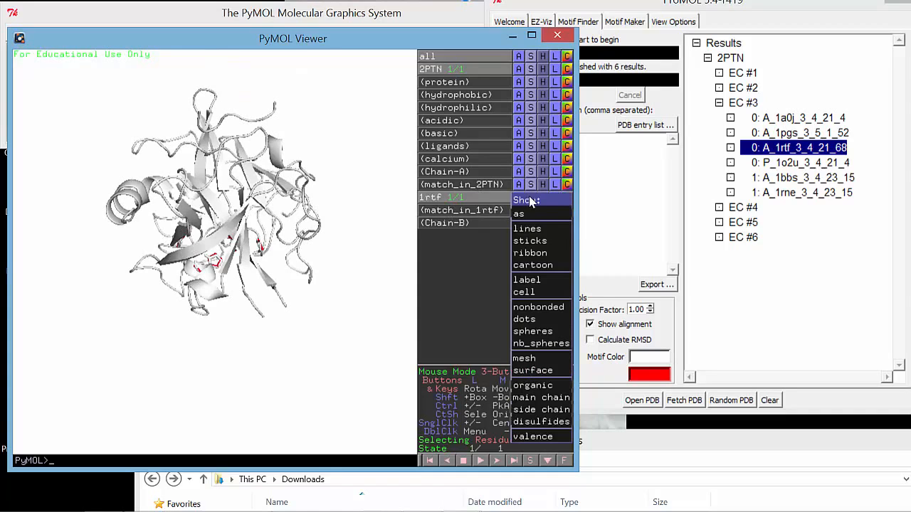
pyautogui.click(321, 137)
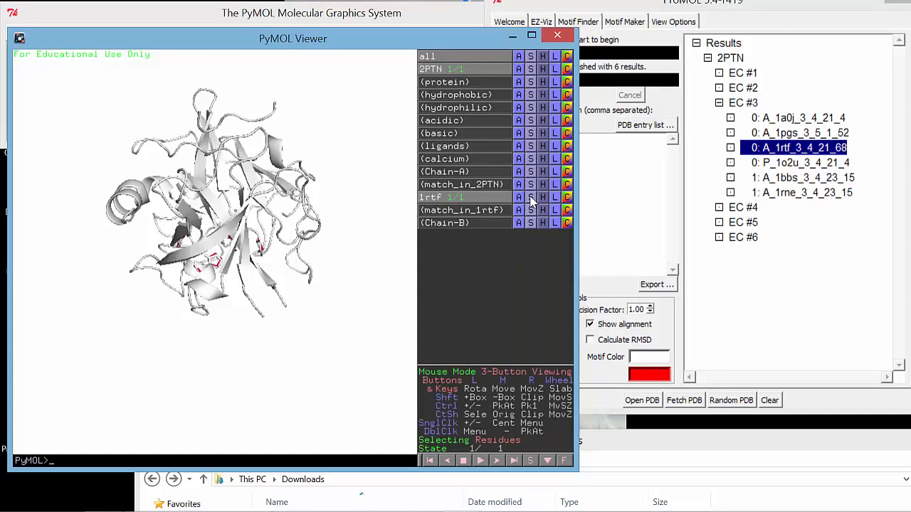
pyautogui.click(531, 69)
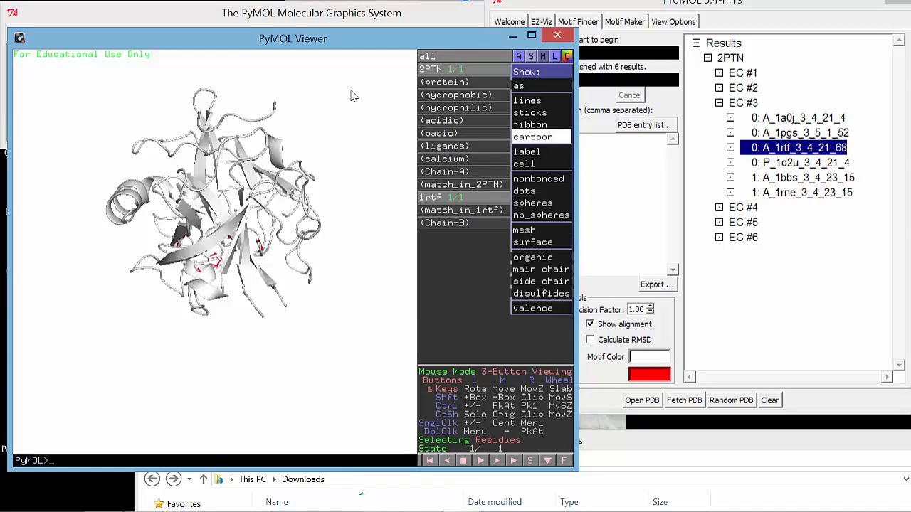
pyautogui.click(531, 137)
pyautogui.moveTo(307, 204); pyautogui.dragTo(274, 217)
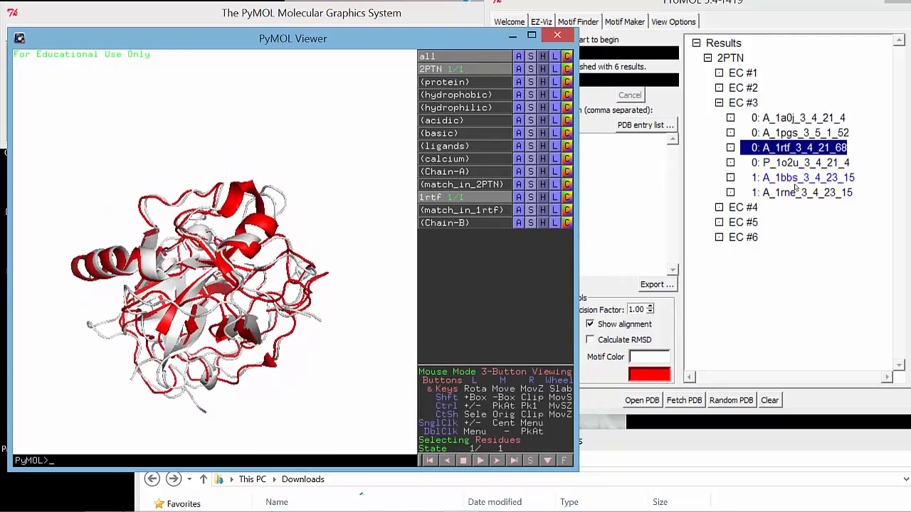
# Display the P_1o2u_3_4_21_4 motif match and inspect its residue alignment with 2PTN from several angles
pyautogui.click(792, 164)
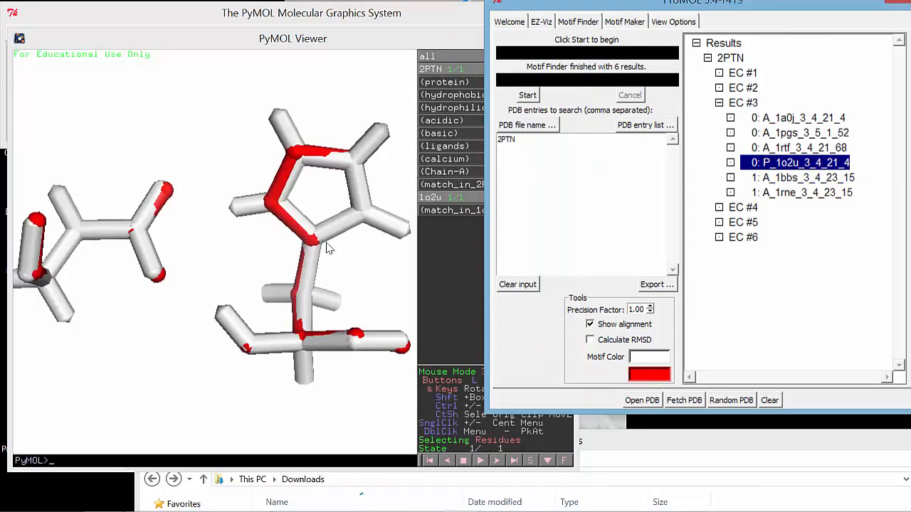
pyautogui.click(328, 248)
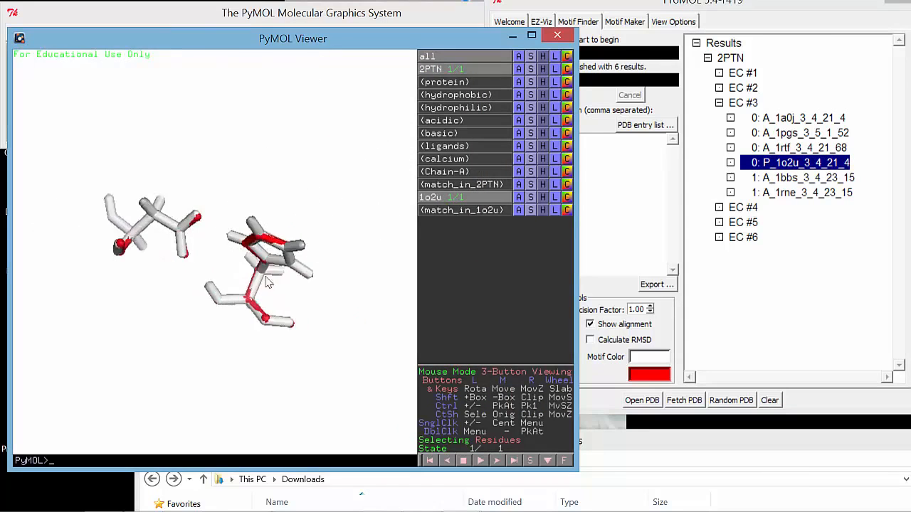
pyautogui.moveTo(267, 282); pyautogui.dragTo(252, 219)
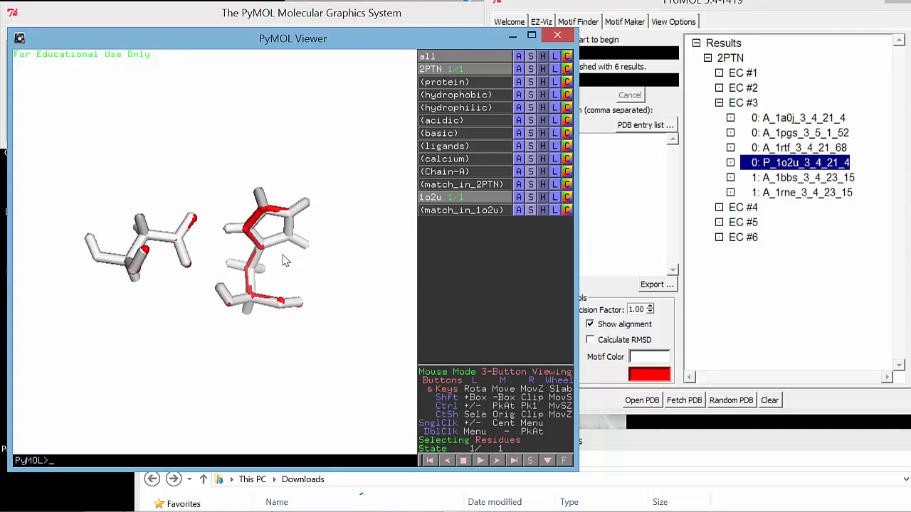
pyautogui.moveTo(222, 231)
pyautogui.mouseDown()
pyautogui.moveTo(209, 299)
pyautogui.moveTo(215, 356)
pyautogui.moveTo(215, 217)
pyautogui.mouseUp()
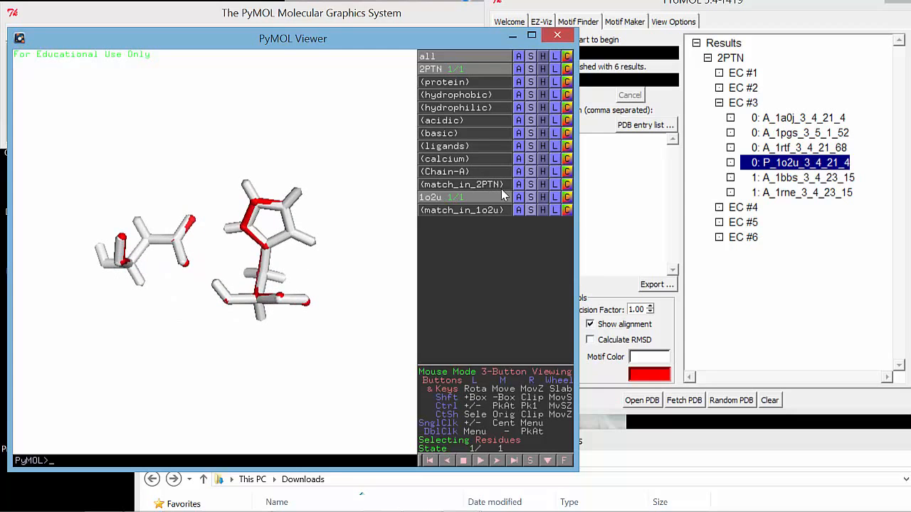
# Show both 1o2u and 2PTN as cartoons and compare their overall folds from several angles
pyautogui.click(530, 197)
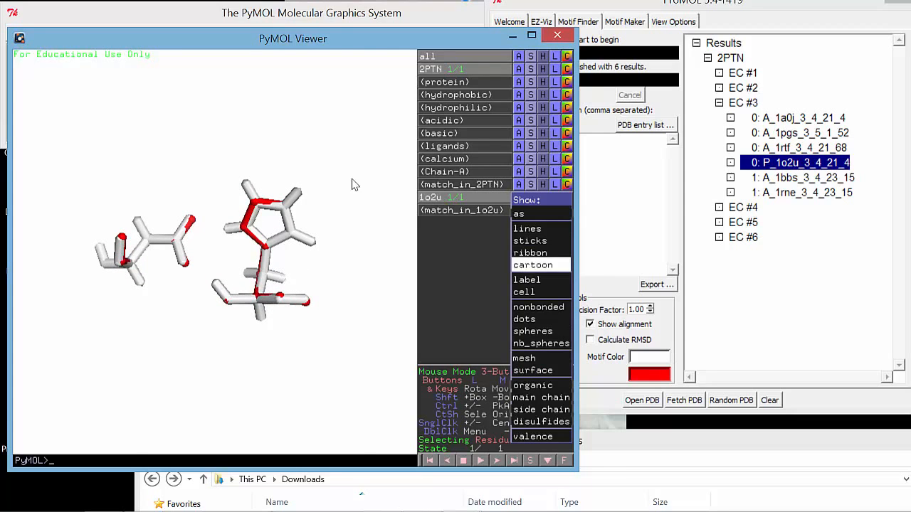
pyautogui.click(530, 265)
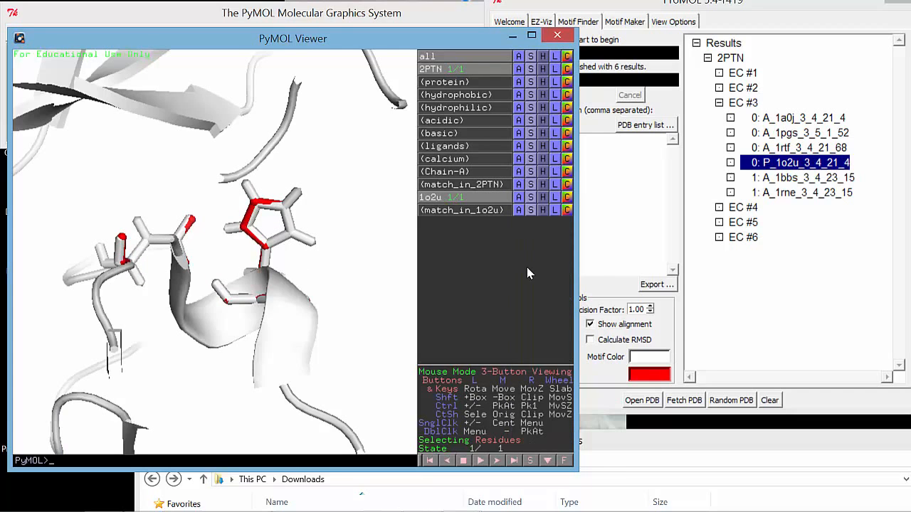
pyautogui.click(535, 69)
pyautogui.click(537, 140)
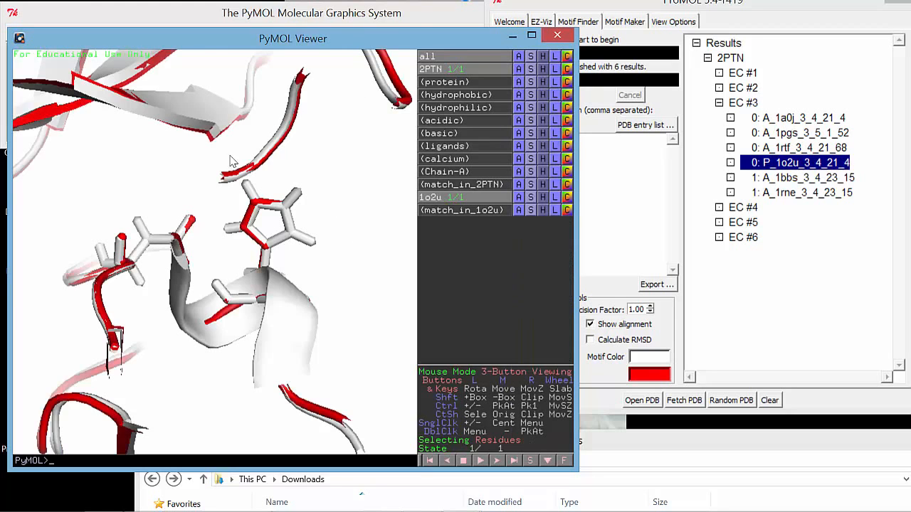
pyautogui.moveTo(230, 161); pyautogui.dragTo(356, 6, button='right')
pyautogui.moveTo(324, 319); pyautogui.dragTo(212, 286, button='right')
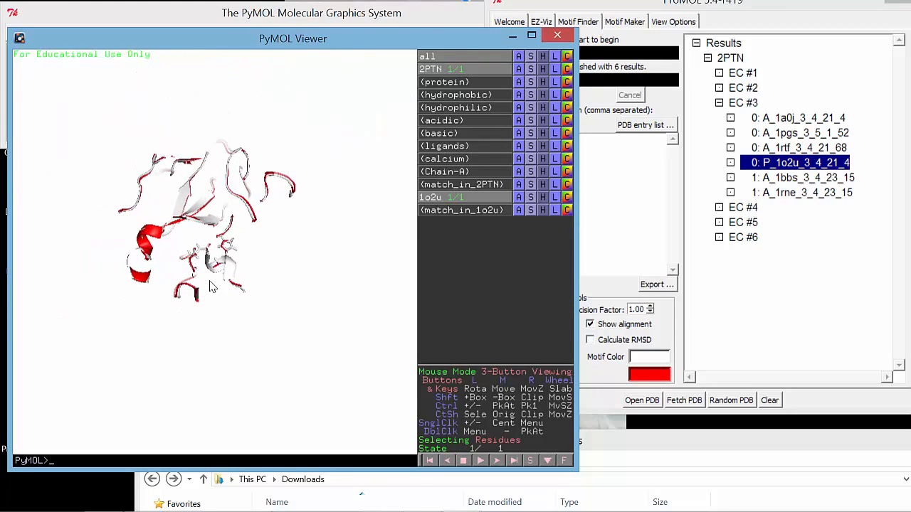
pyautogui.scroll(8, 243, 272)
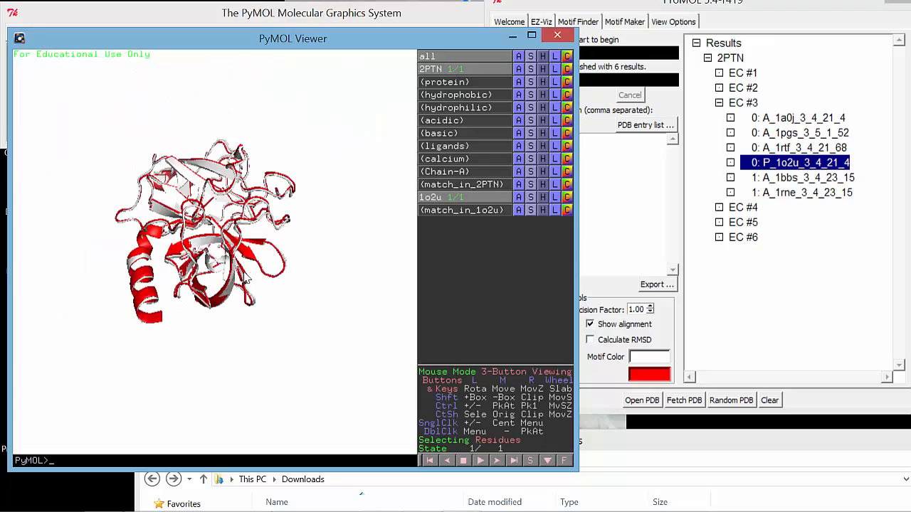
pyautogui.moveTo(148, 150); pyautogui.dragTo(217, 296)
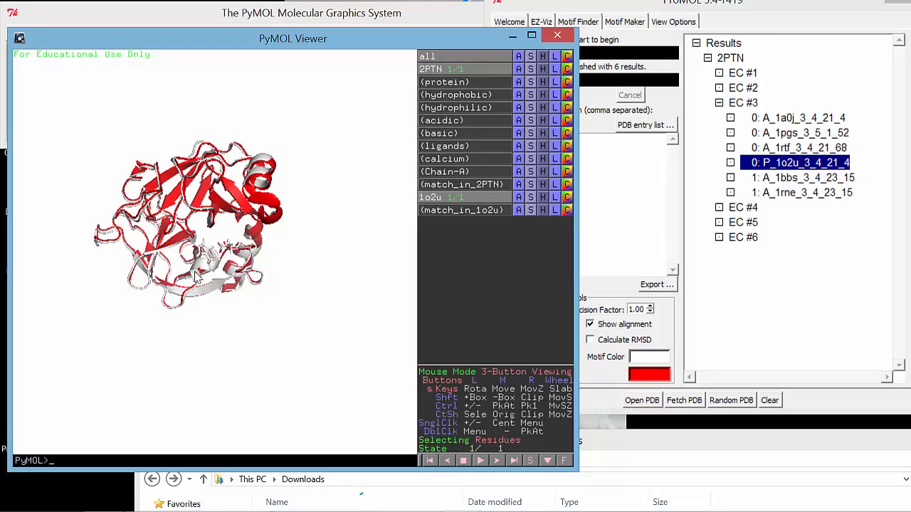
pyautogui.moveTo(292, 203); pyautogui.dragTo(294, 249)
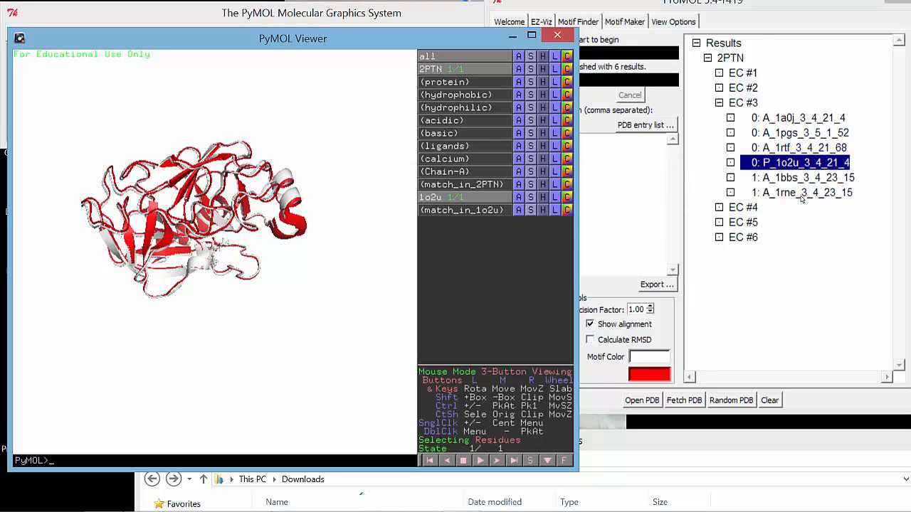
# Display the A_1bbs_3_4_23_15 and A_1rne_3_4_23_15 motif matches in turn and inspect each one's alignment with 2PTN
pyautogui.click(796, 178)
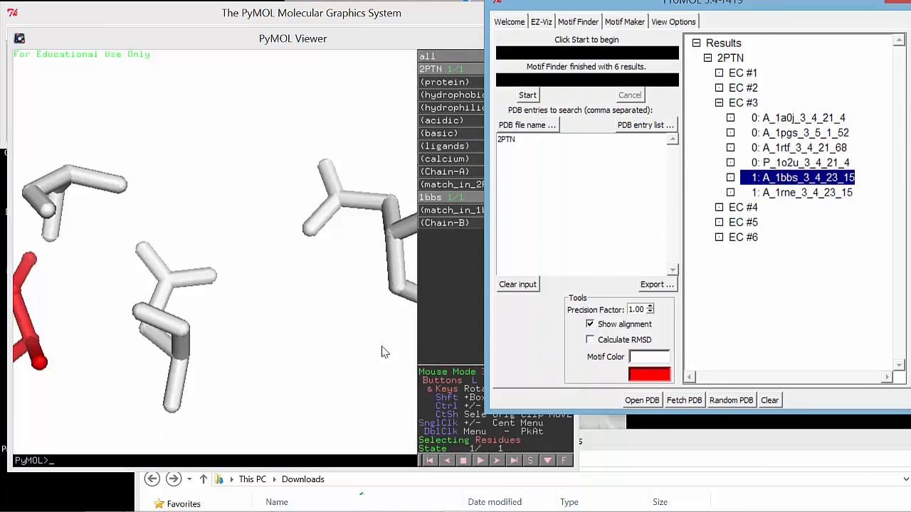
pyautogui.click(312, 206)
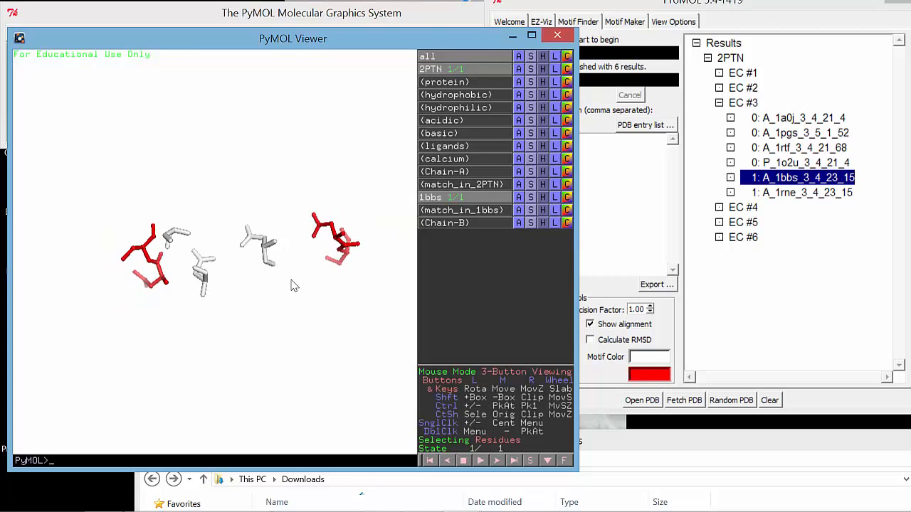
pyautogui.click(803, 197)
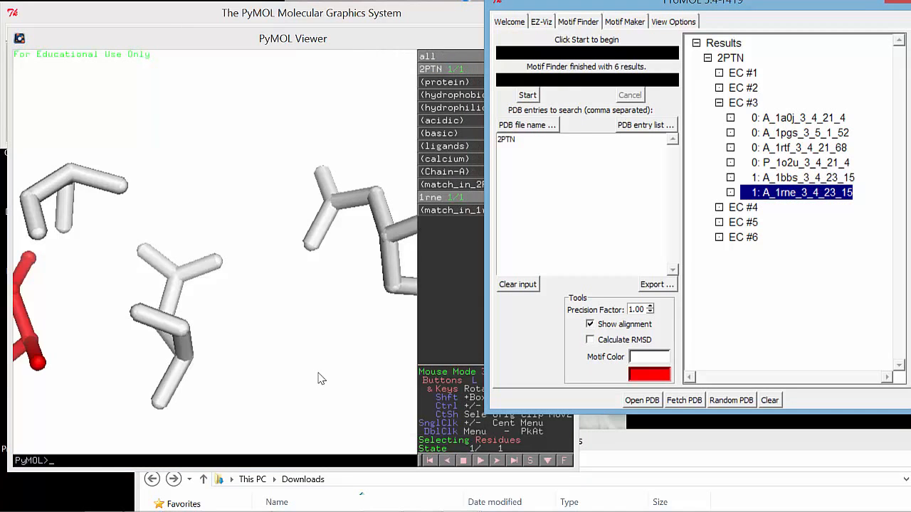
pyautogui.moveTo(226, 337); pyautogui.dragTo(156, 177, button='right')
pyautogui.moveTo(277, 233); pyautogui.dragTo(222, 205)
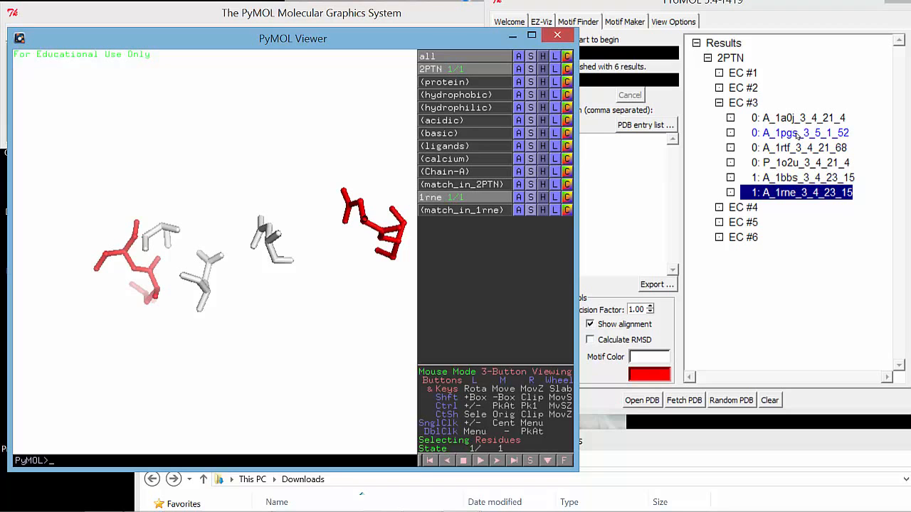
# Switch to the Word instructions and review the work-in-progress structures table and the PyRX installation step
pyautogui.moveTo(409, 43); pyautogui.dragTo(306, 427)
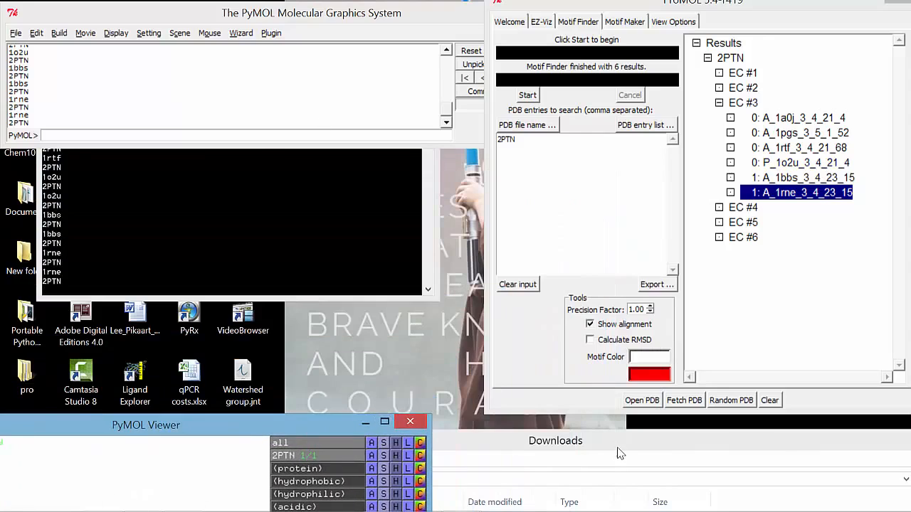
pyautogui.moveTo(618, 448); pyautogui.dragTo(638, 357)
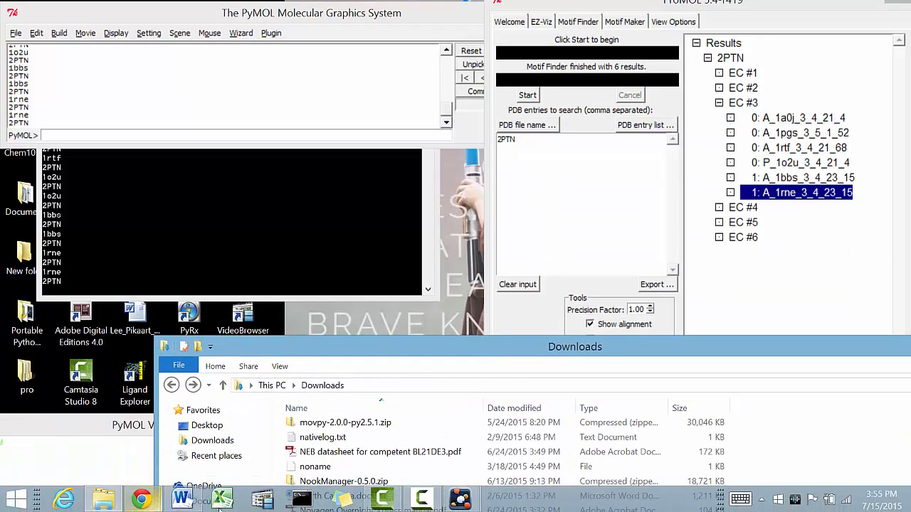
pyautogui.click(188, 505)
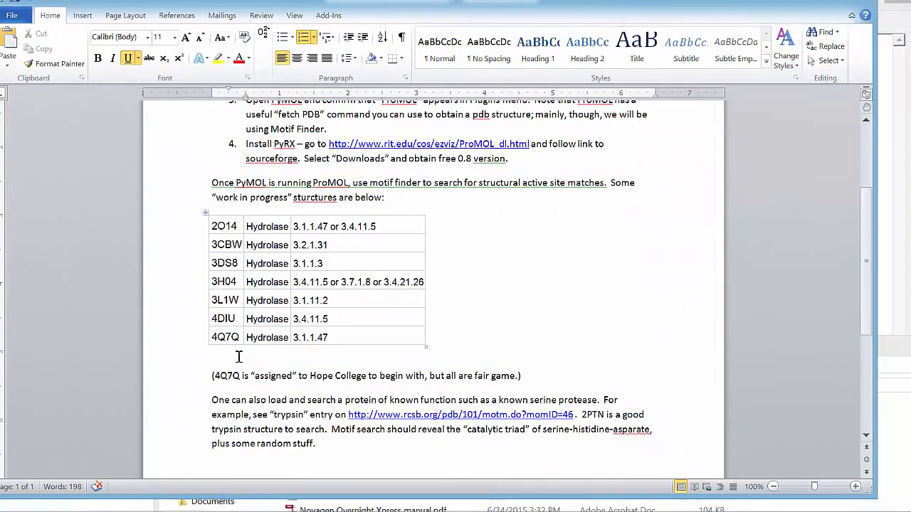
pyautogui.scroll(-1, 627, 299)
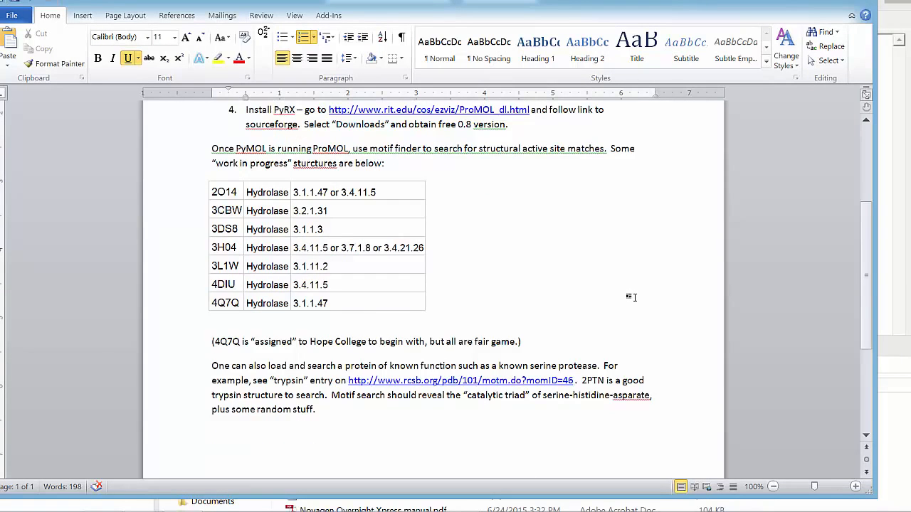
pyautogui.scroll(-1, 629, 297)
pyautogui.scroll(2, 634, 298)
pyautogui.scroll(2, 635, 294)
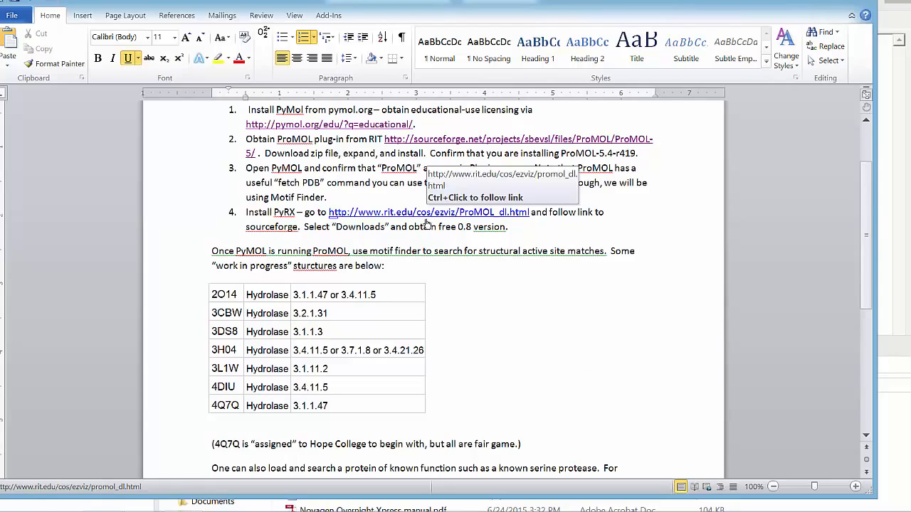
# Follow the ProMOL_dl.html link from the PyRX installation step, then search the web for pyrx and open the PyRx website
pyautogui.keyDown('ctrl'); pyautogui.click(427, 221); pyautogui.keyUp('ctrl')
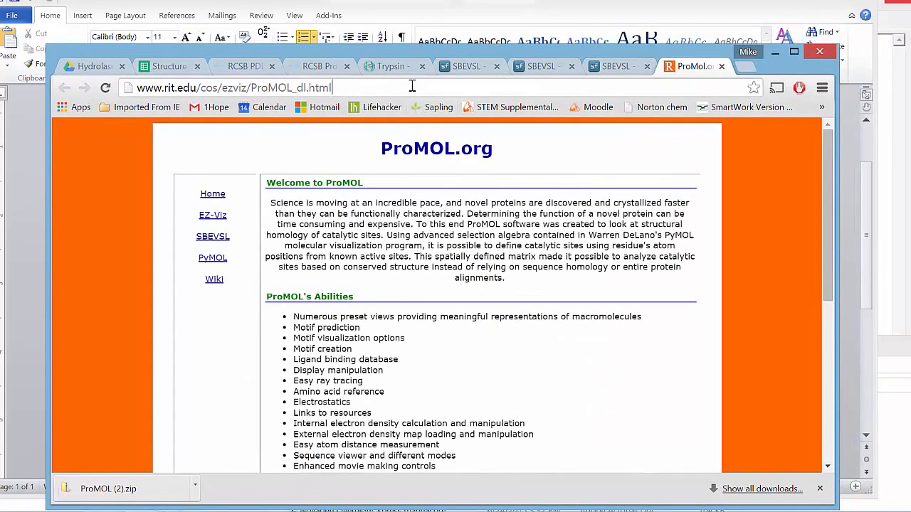
pyautogui.click(297, 88)
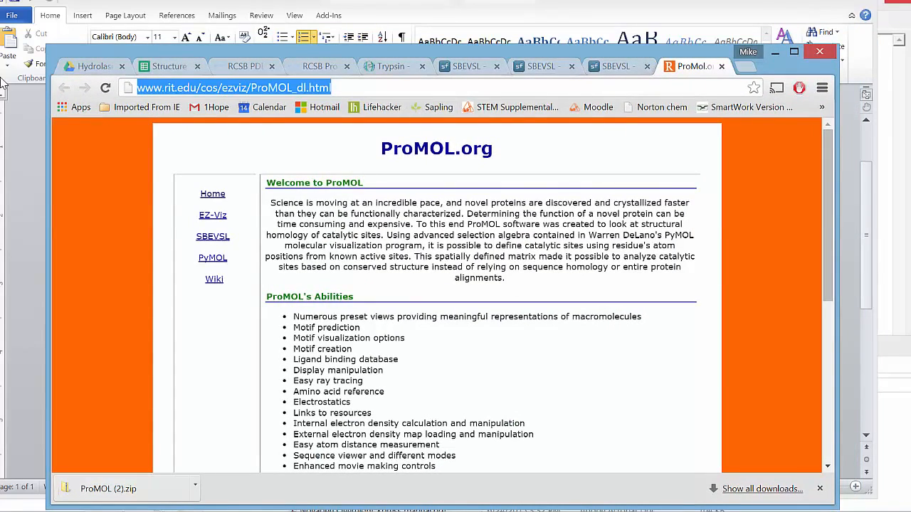
pyautogui.write('pyrx')
pyautogui.press('Return')
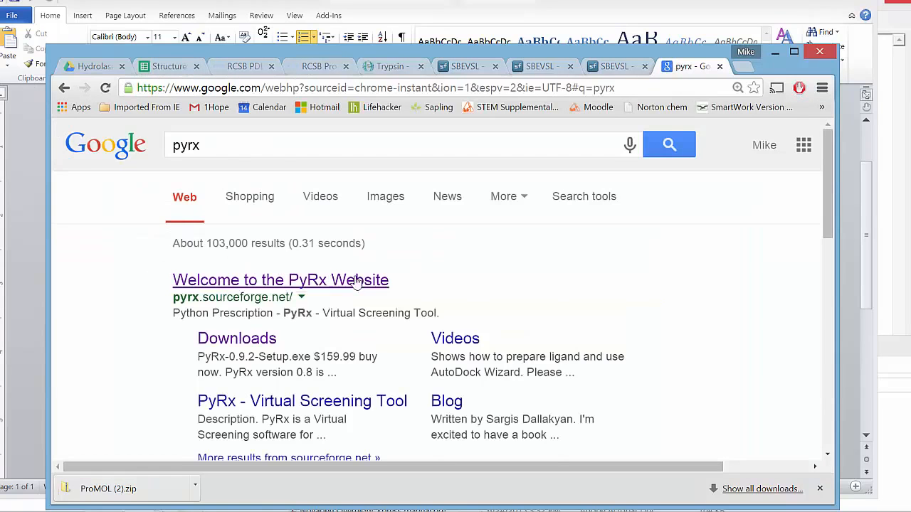
pyautogui.scroll(-2, 427, 269)
pyautogui.scroll(2, 377, 278)
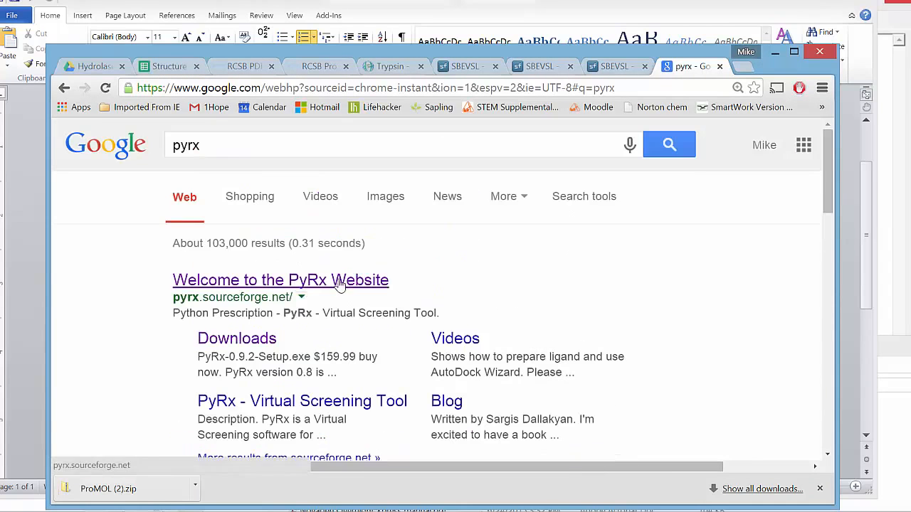
pyautogui.click(341, 282)
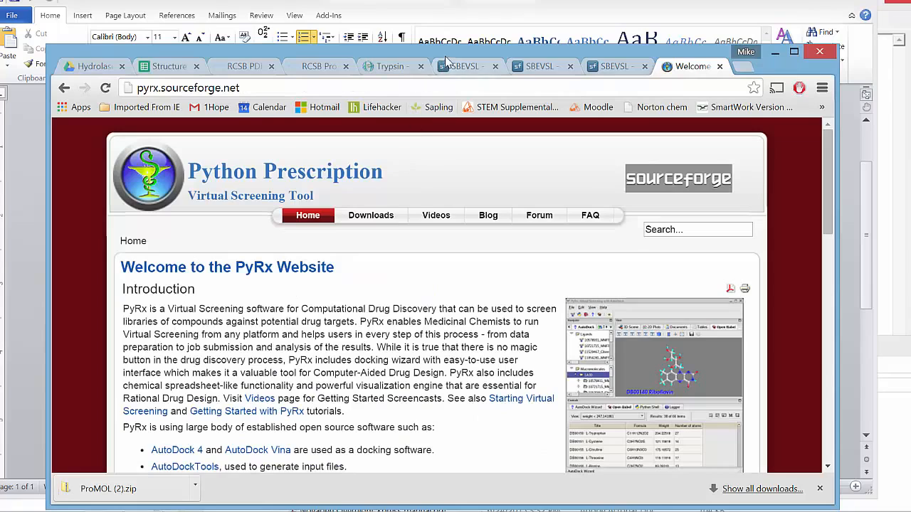
# Look over the PyRx home page, including its introduction and the list of open source software it uses
pyautogui.moveTo(446, 60); pyautogui.dragTo(440, 15)
pyautogui.scroll(-3, 443, 366)
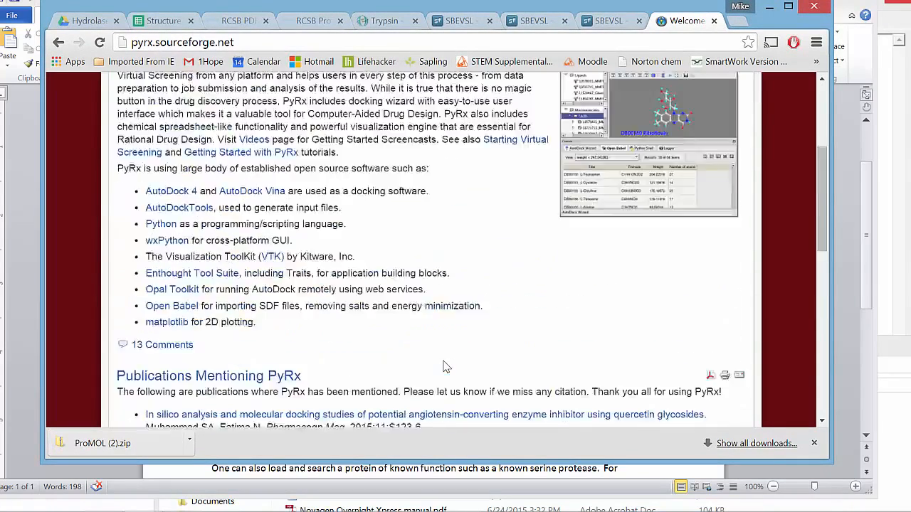
pyautogui.scroll(3, 443, 366)
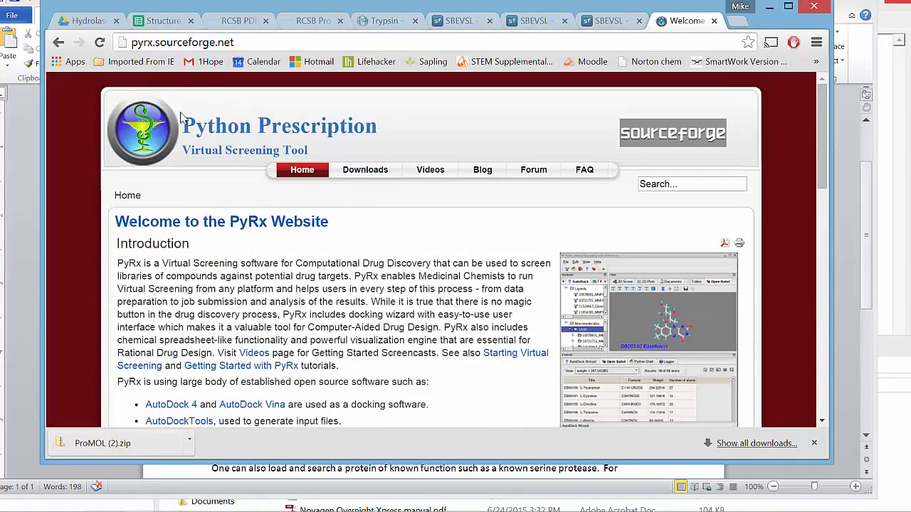
pyautogui.scroll(-4, 351, 327)
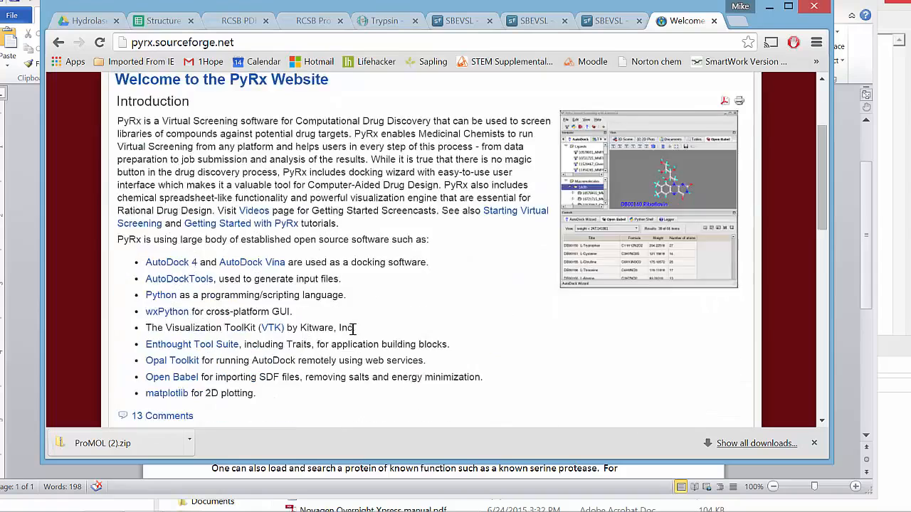
pyautogui.scroll(4, 351, 320)
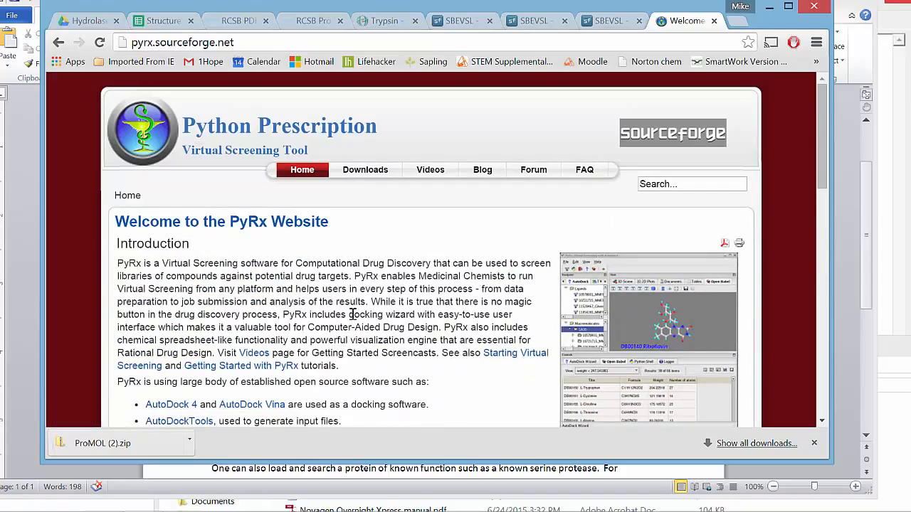
# Go to the PyRx site's downloads page and download the free Windows installer PyRx-0.8-Setup.exe
pyautogui.click(365, 171)
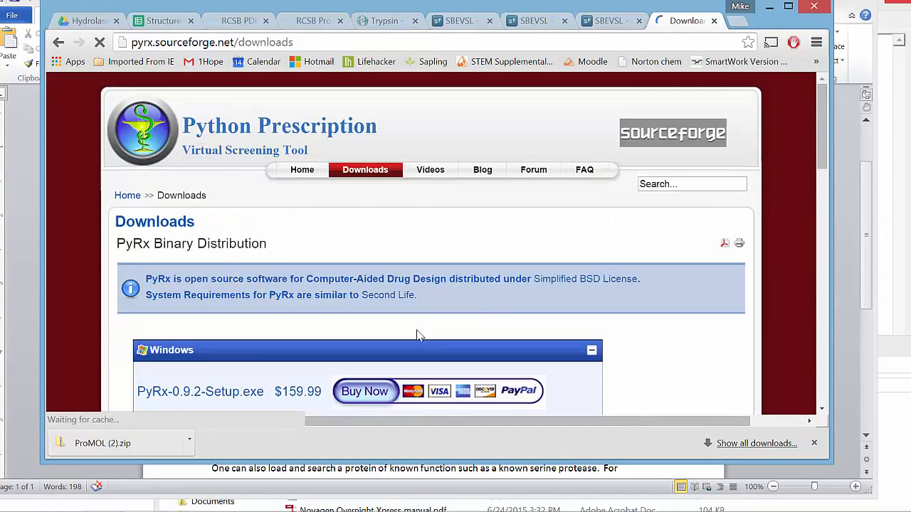
pyautogui.scroll(-2, 417, 330)
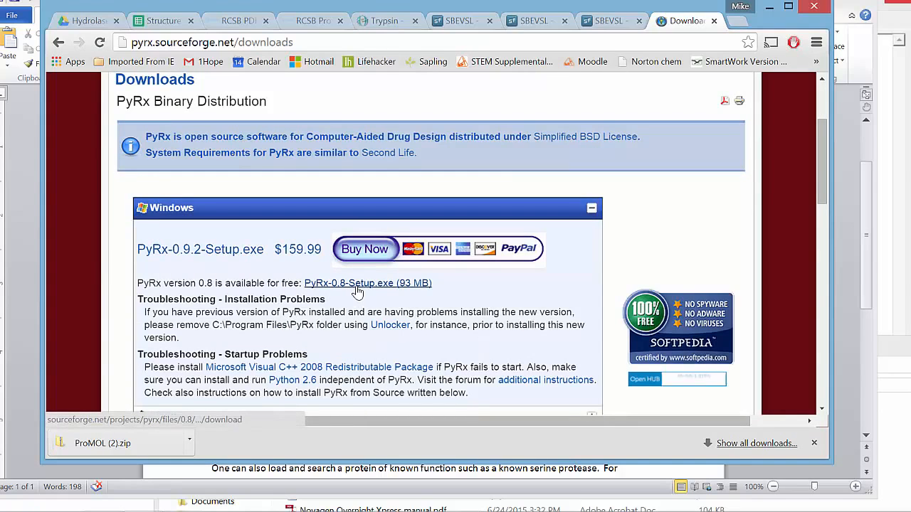
pyautogui.click(356, 288)
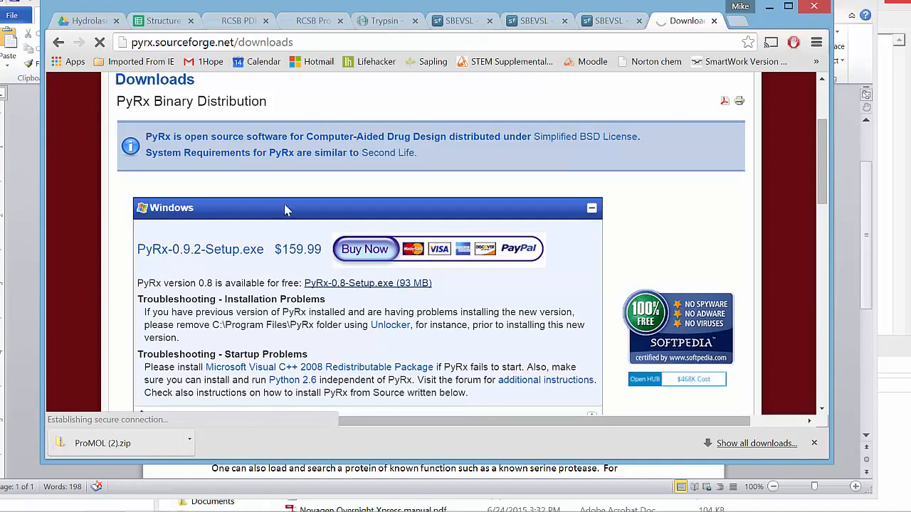
# Move the browser window aside to uncover the desktop, and launch the installed PyRx to view its main window before closing it
pyautogui.moveTo(306, 8); pyautogui.dragTo(758, 208)
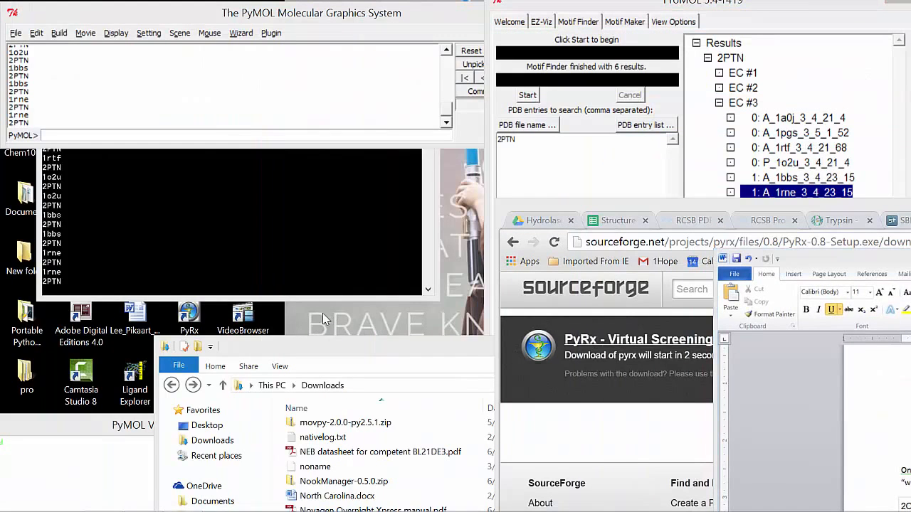
pyautogui.doubleClick(194, 313)
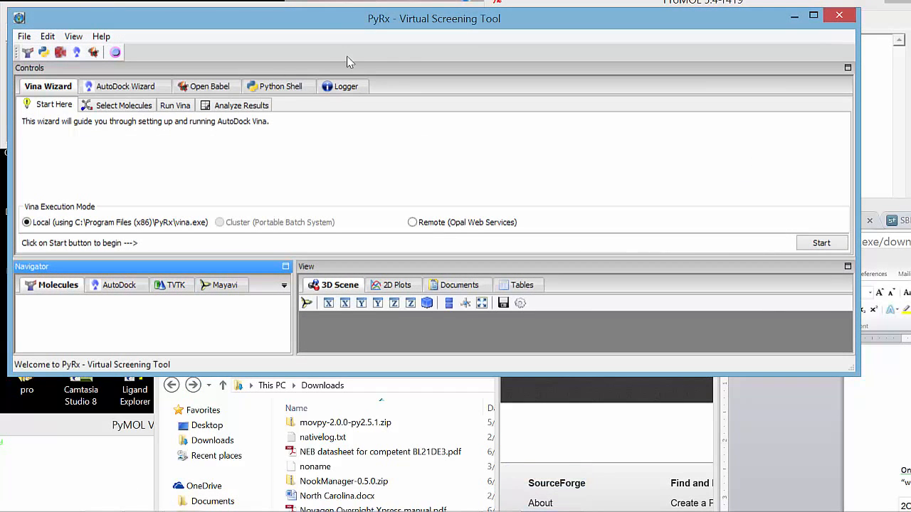
pyautogui.click(841, 19)
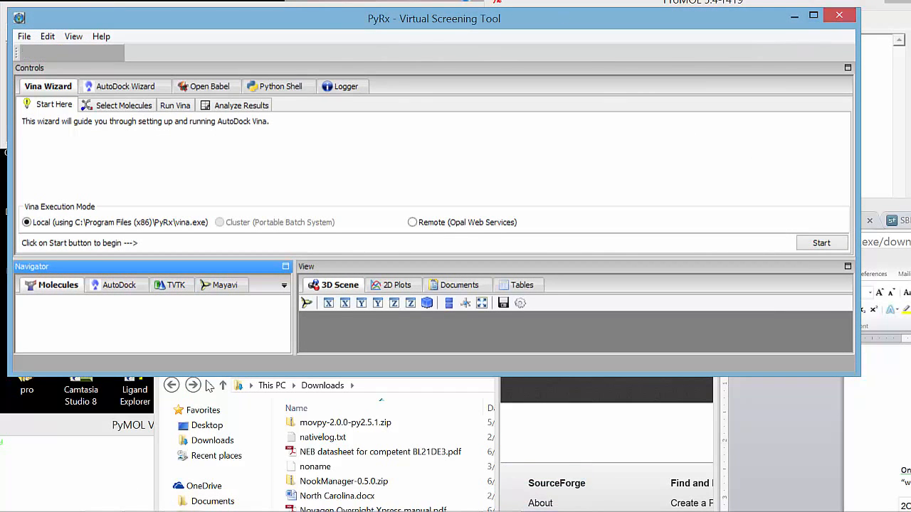